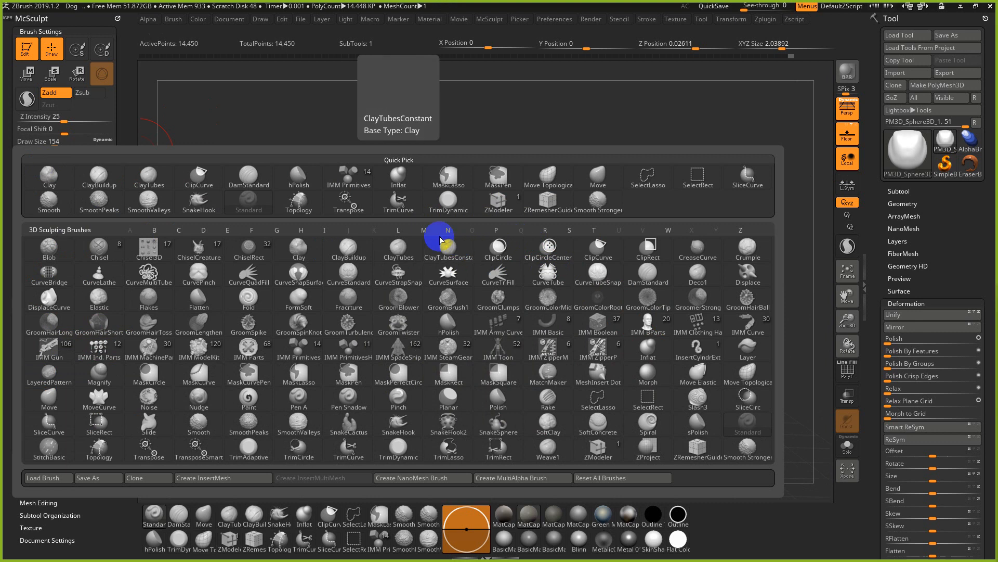
Pick the Blob brush and look through the sculpting brushes that start with C
{"action": "left_click", "coordinate": [154, 230]}
{"action": "left_click", "coordinate": [51, 195]}
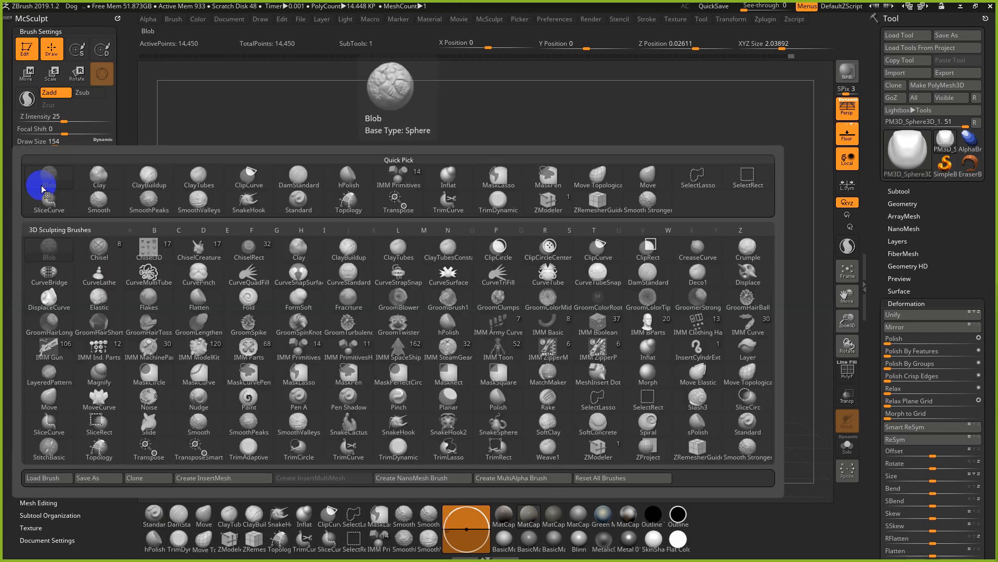
{"action": "left_click", "coordinate": [179, 230]}
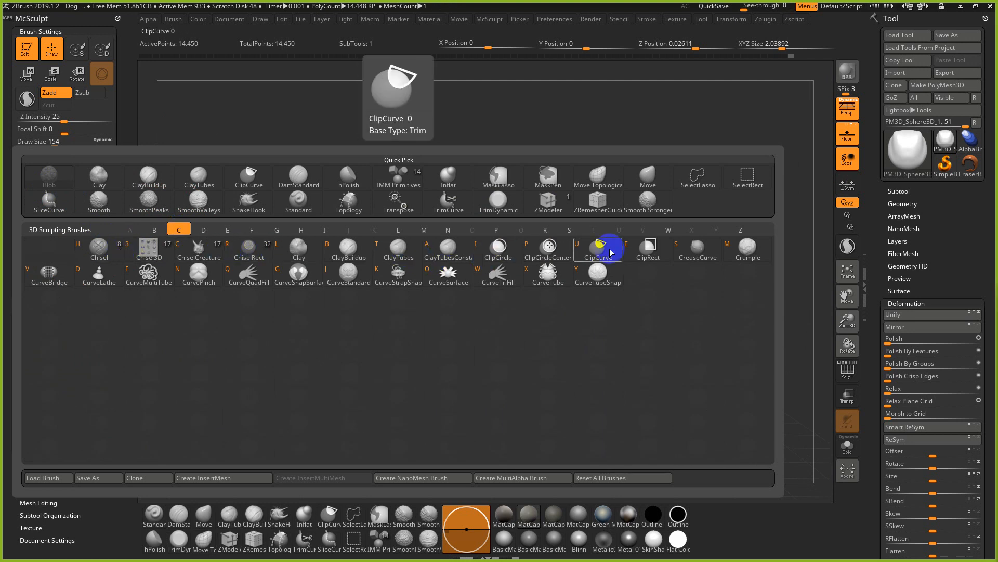
{"action": "left_click", "coordinate": [348, 271]}
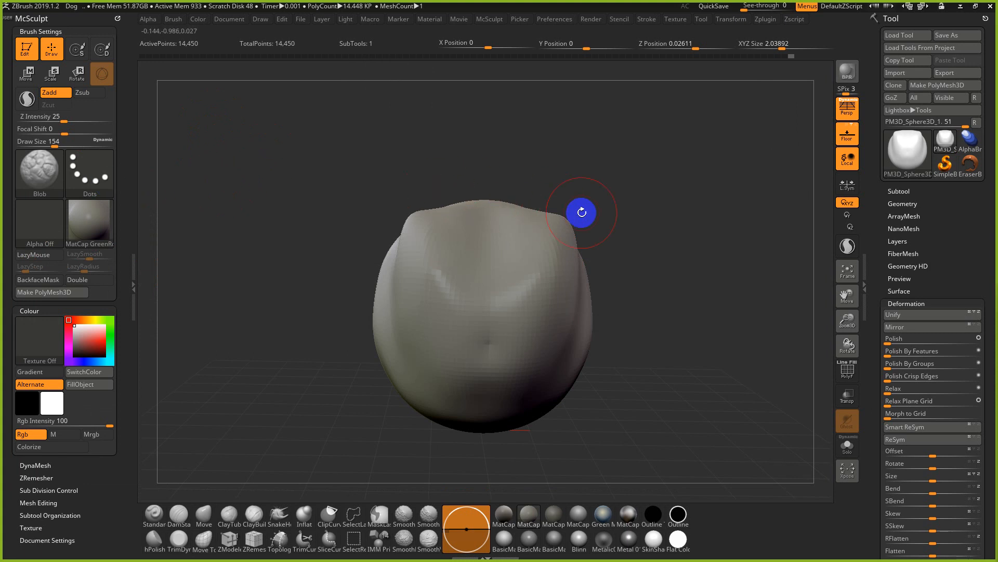
{"action": "key", "text": "b"}
{"action": "key", "text": "b"}
{"action": "key", "text": "b"}
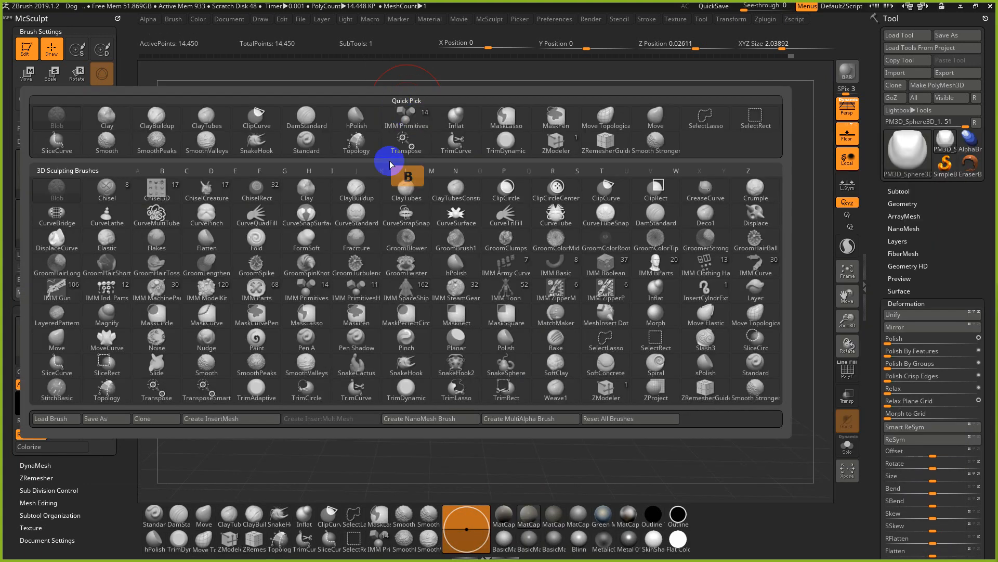
{"action": "key", "text": "b"}
{"action": "key", "text": "b"}
{"action": "key", "text": "b"}
{"action": "key", "text": "b"}
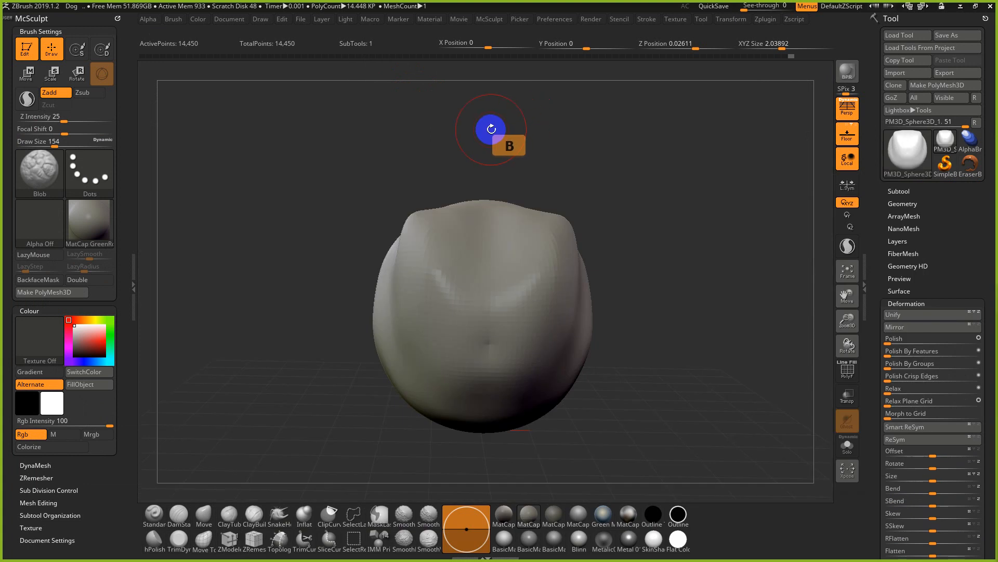
Filter the sculpting brushes to those starting with S and choose the Standard brush
{"action": "left_click", "coordinate": [45, 171]}
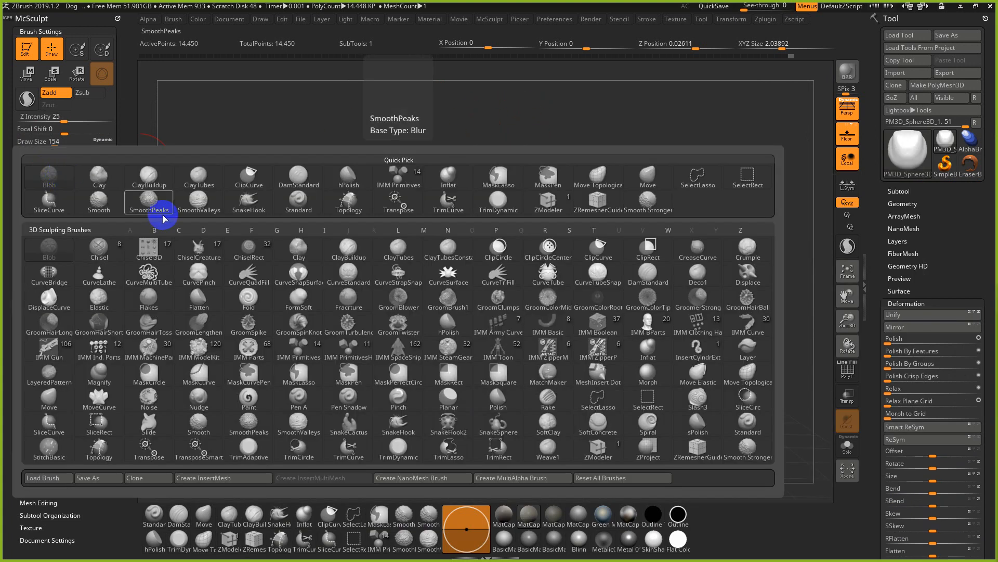
{"action": "key", "text": "s"}
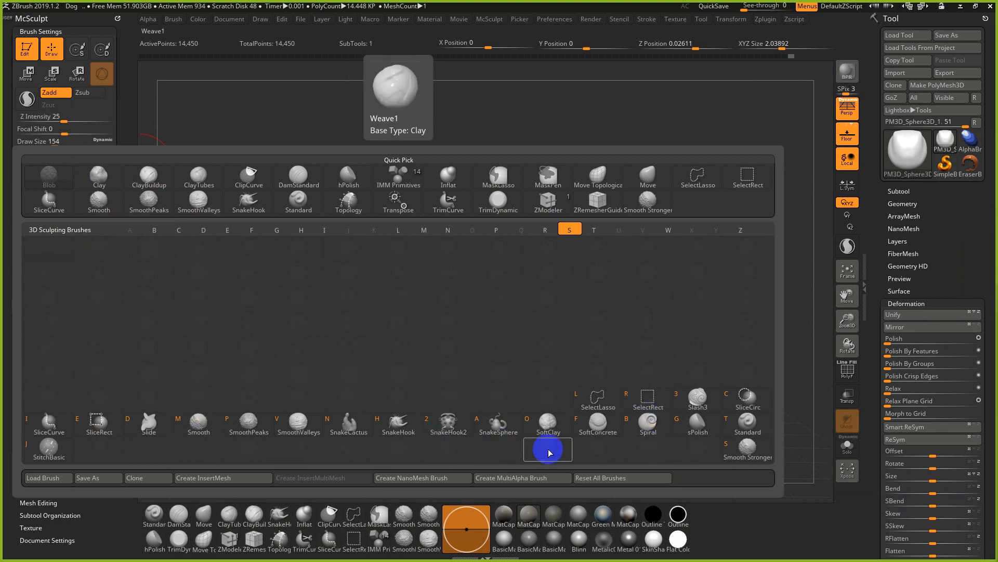
{"action": "left_click", "coordinate": [734, 423]}
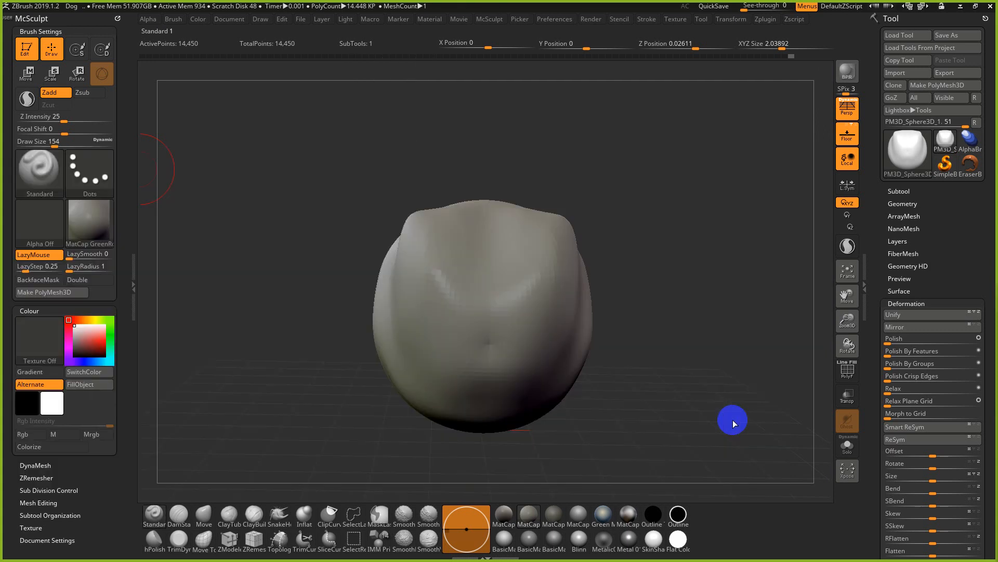
{"action": "key", "text": "2"}
{"action": "key", "text": "1"}
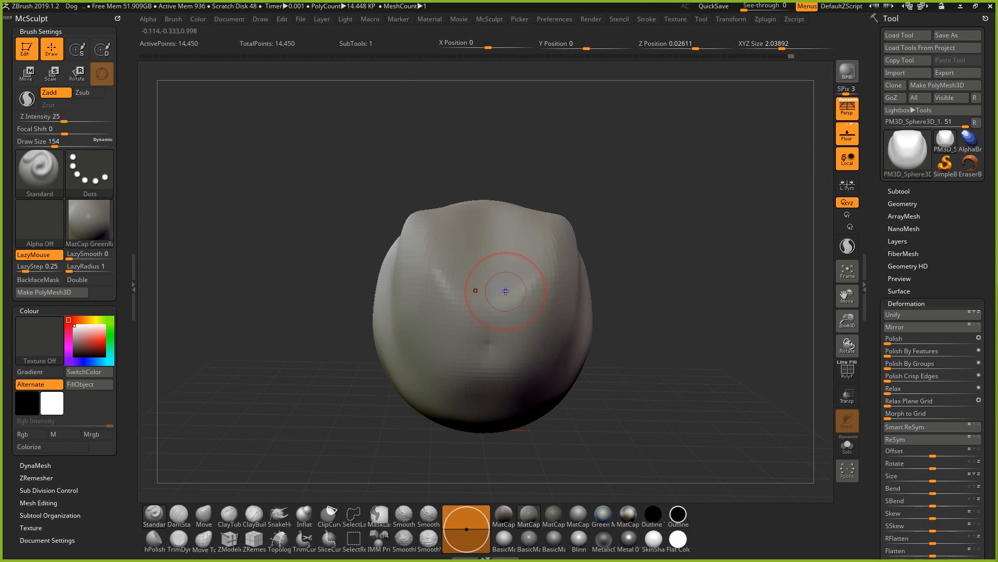
{"action": "key", "text": "b"}
{"action": "key", "text": "s"}
{"action": "key", "text": "d"}
{"action": "key", "text": "t"}
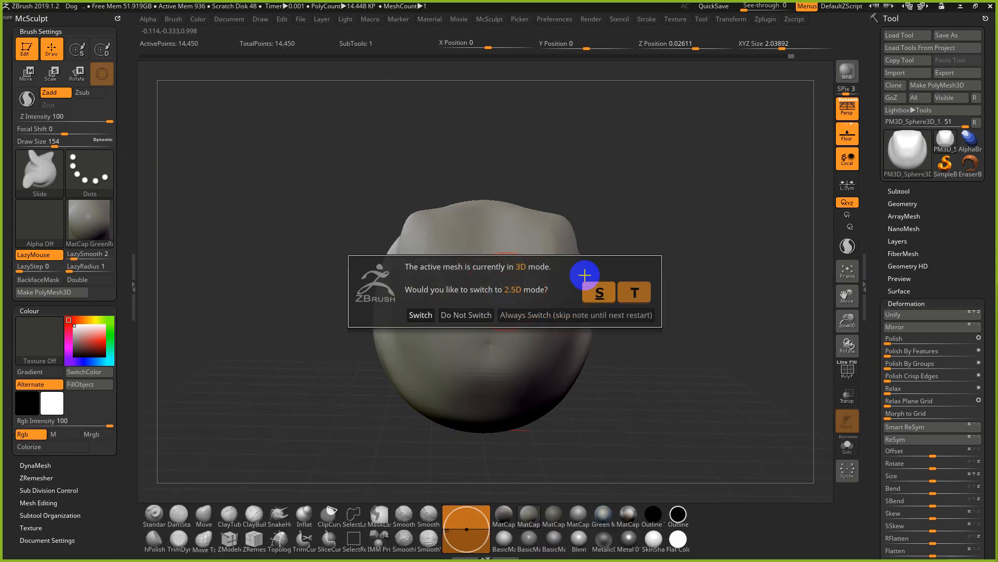
{"action": "left_click", "coordinate": [446, 315]}
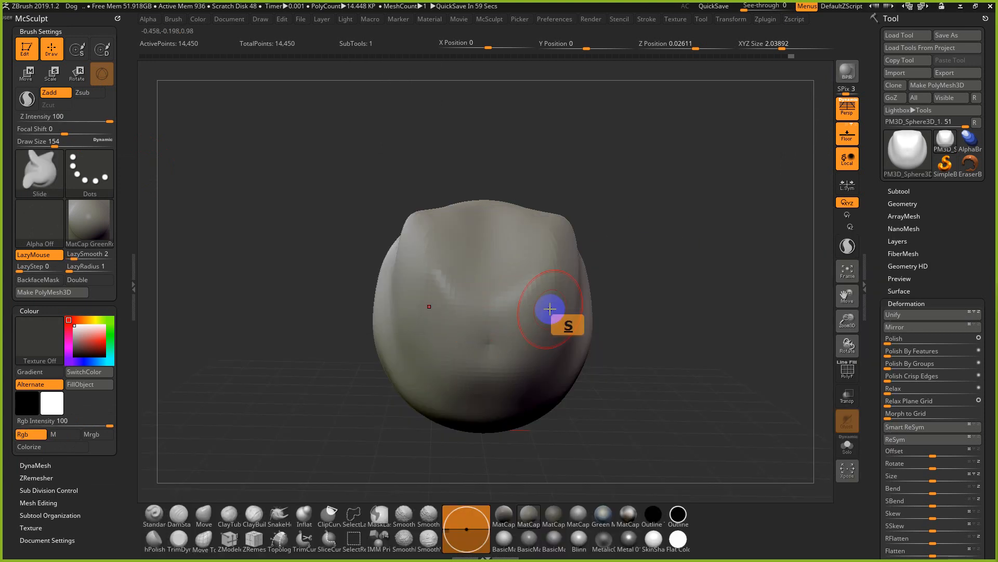
Switch back to the Standard brush
{"action": "key", "text": "b"}
{"action": "key", "text": "s"}
{"action": "key", "text": "t"}
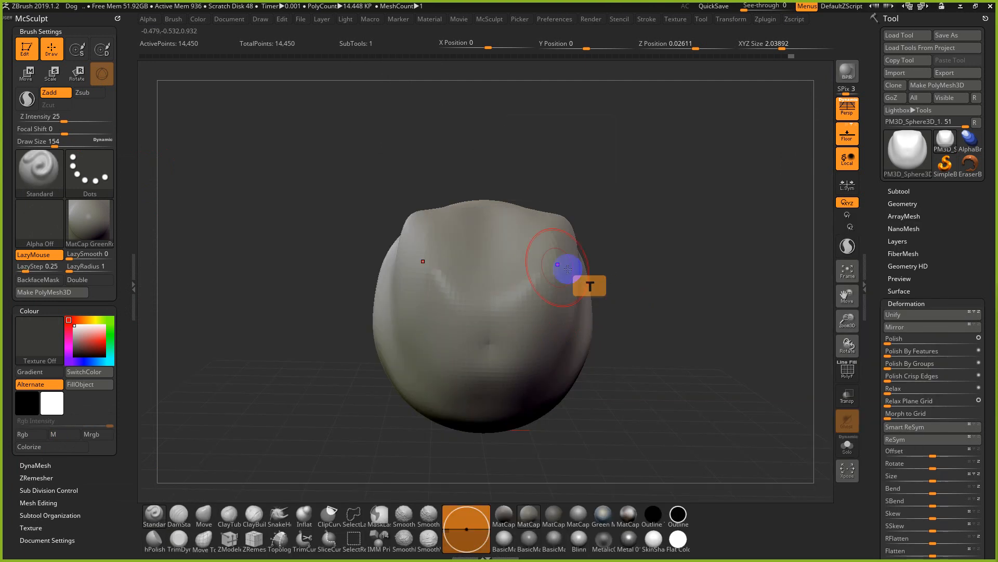
Try a Standard brush stroke at draw size 154 down the front of the head, and undo it
{"action": "mouse_move", "coordinate": [531, 234]}
{"action": "left_mouse_down"}
{"action": "mouse_move", "coordinate": [518, 348]}
{"action": "mouse_move", "coordinate": [548, 249]}
{"action": "mouse_move", "coordinate": [519, 377]}
{"action": "left_mouse_up"}
{"action": "left_click_drag", "start_coordinate": [676, 360], "coordinate": [593, 354]}
{"action": "key", "text": "ctrl+z"}
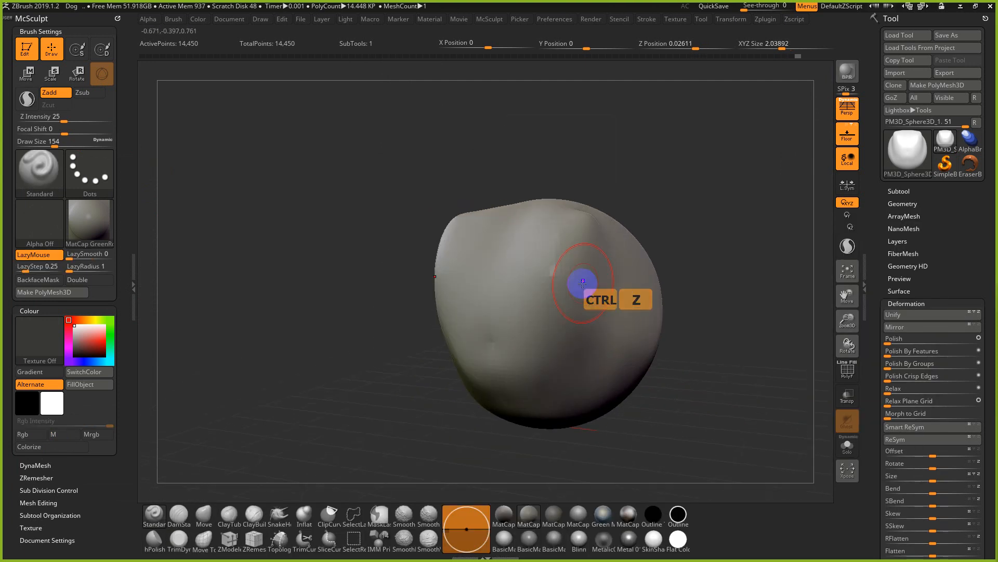
Reduce the draw size to 74, sculpt a test ridge down the side of the head, and undo it
{"action": "key", "text": "s"}
{"action": "mouse_move", "coordinate": [559, 249]}
{"action": "left_mouse_down"}
{"action": "mouse_move", "coordinate": [563, 271]}
{"action": "mouse_move", "coordinate": [546, 272]}
{"action": "left_mouse_up"}
{"action": "key", "text": "ctrl+z"}
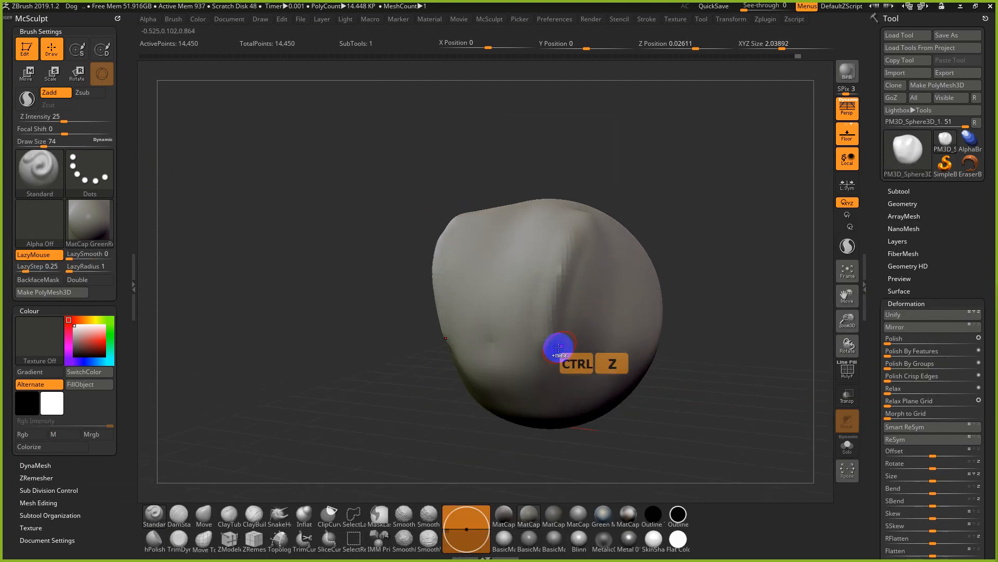
{"action": "key", "text": "ctrl+z"}
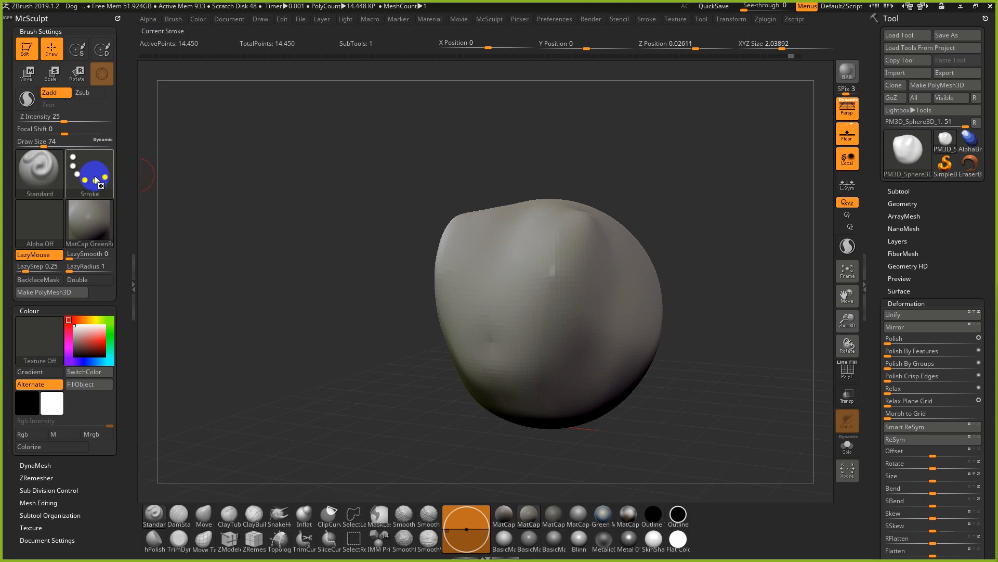
Change the Standard brush's stroke type from Dots to FreeHand
{"action": "mouse_move", "coordinate": [94, 165]}
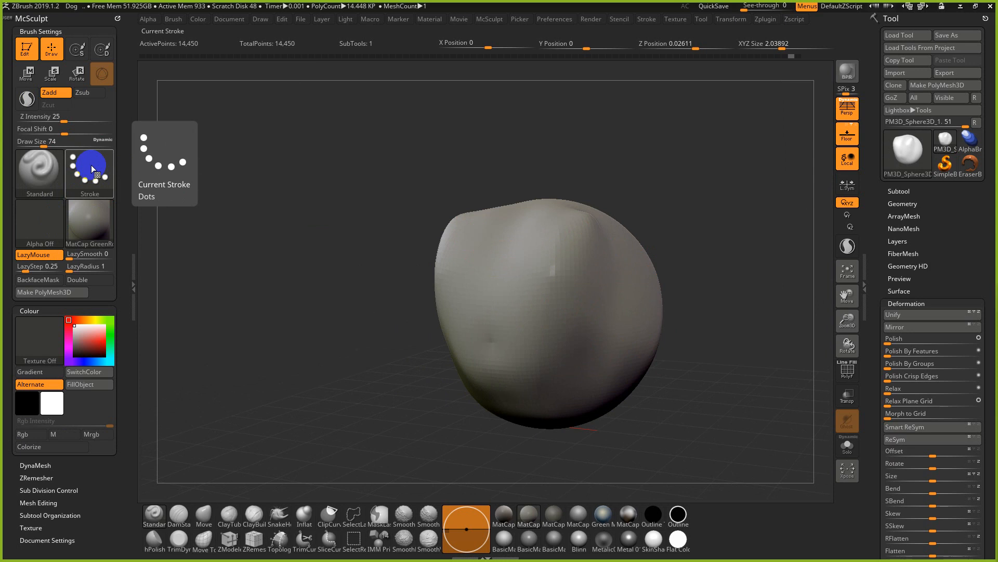
{"action": "mouse_move", "coordinate": [48, 223]}
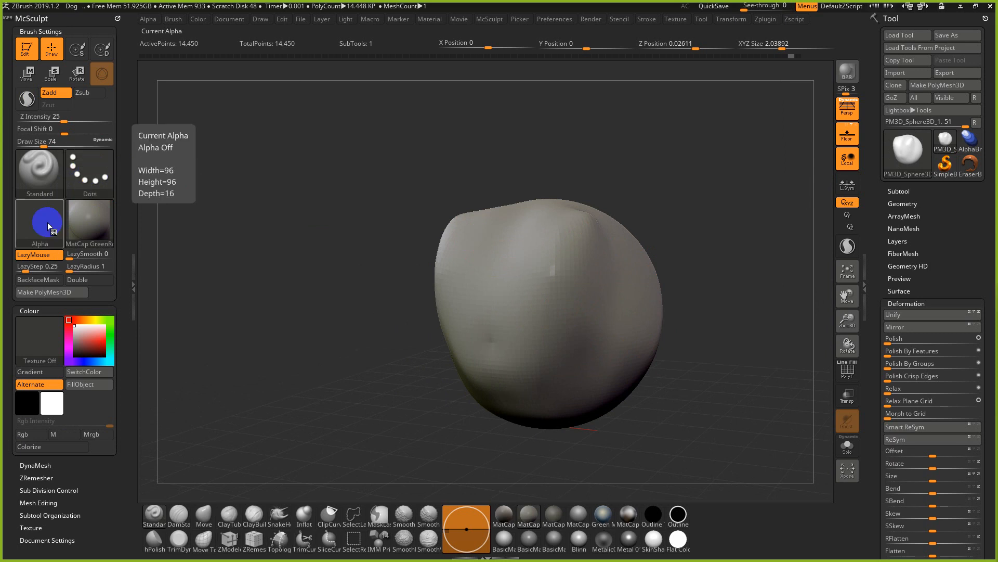
{"action": "left_click", "coordinate": [99, 167]}
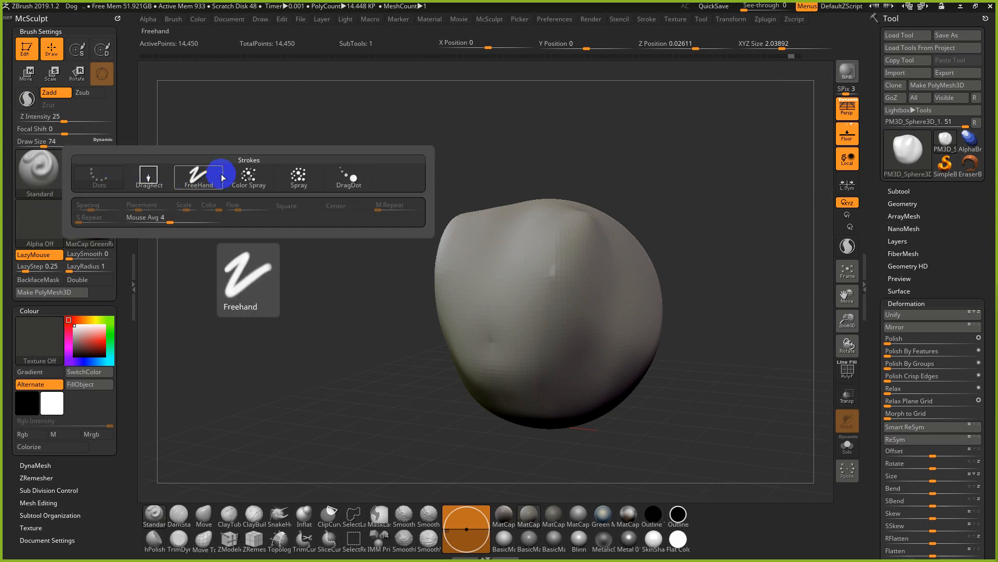
{"action": "left_click", "coordinate": [192, 181]}
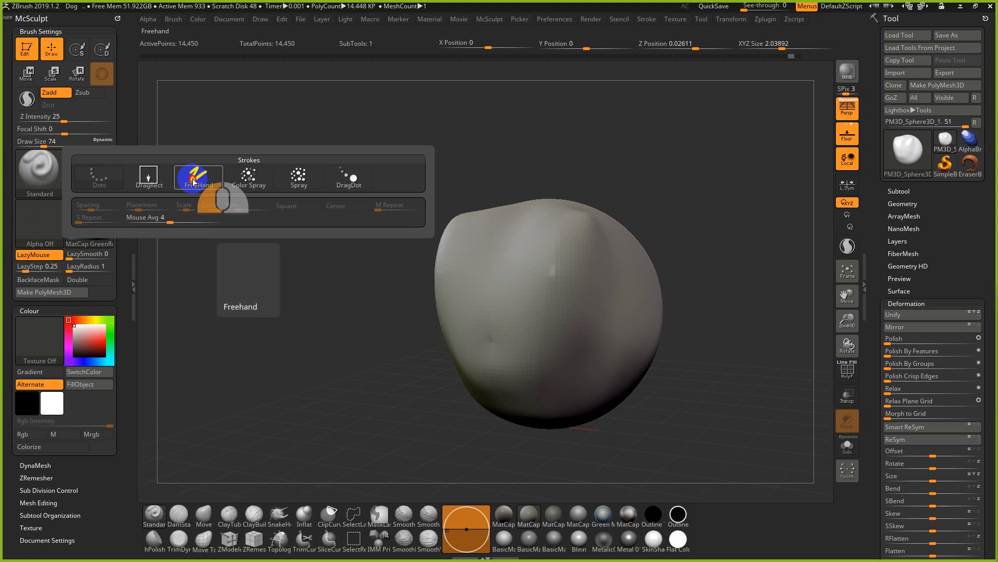
{"action": "key", "text": "ctrl+z"}
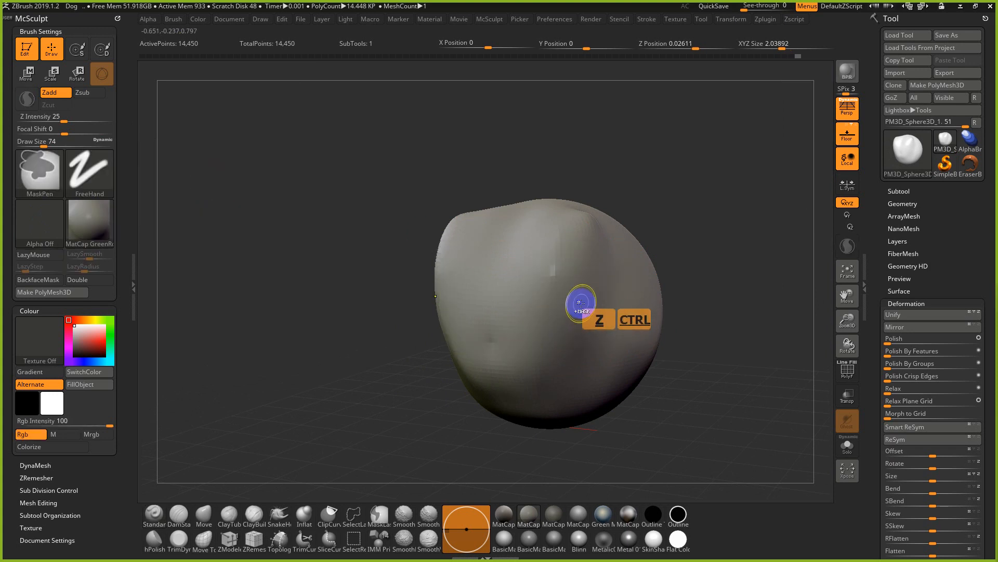
Subdivide the mesh twice, and try a FreeHand stroke on the side of the head before undoing that stroke
{"action": "key", "text": "ctrl+d"}
{"action": "key", "text": "ctrl+d"}
{"action": "left_click_drag", "start_coordinate": [596, 249], "coordinate": [517, 327]}
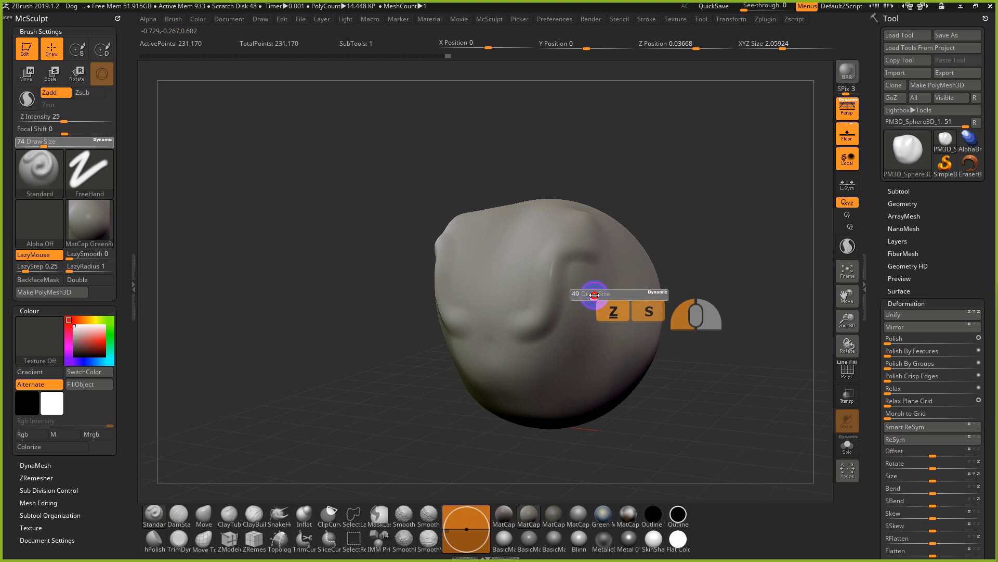
{"action": "key", "text": "ctrl+z"}
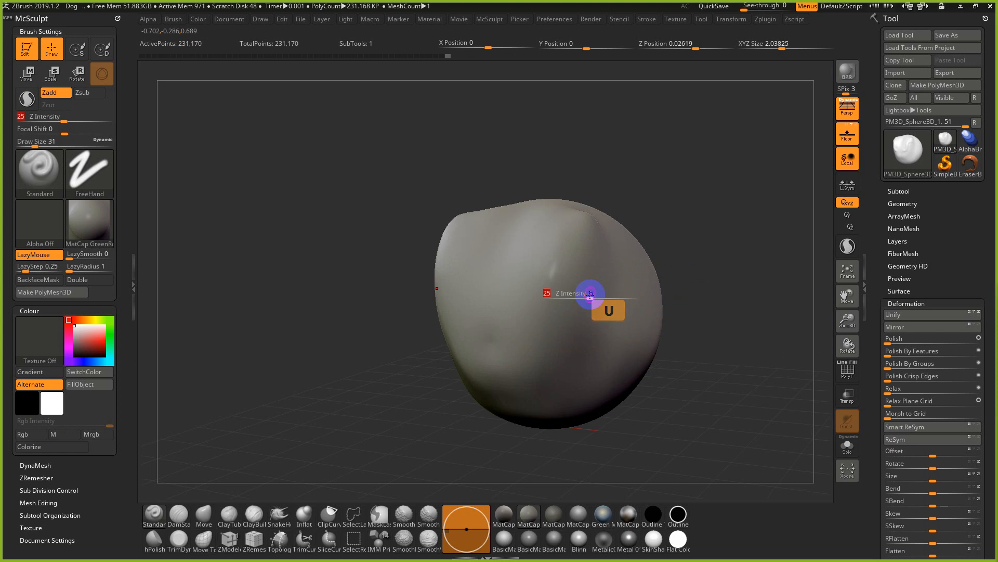
Using draw size 31, raise Z Intensity to 100 and sculpt three parallel test ridges down the side of the head
{"action": "left_click_drag", "start_coordinate": [590, 294], "coordinate": [603, 289]}
{"action": "key", "text": "ctrl+z"}
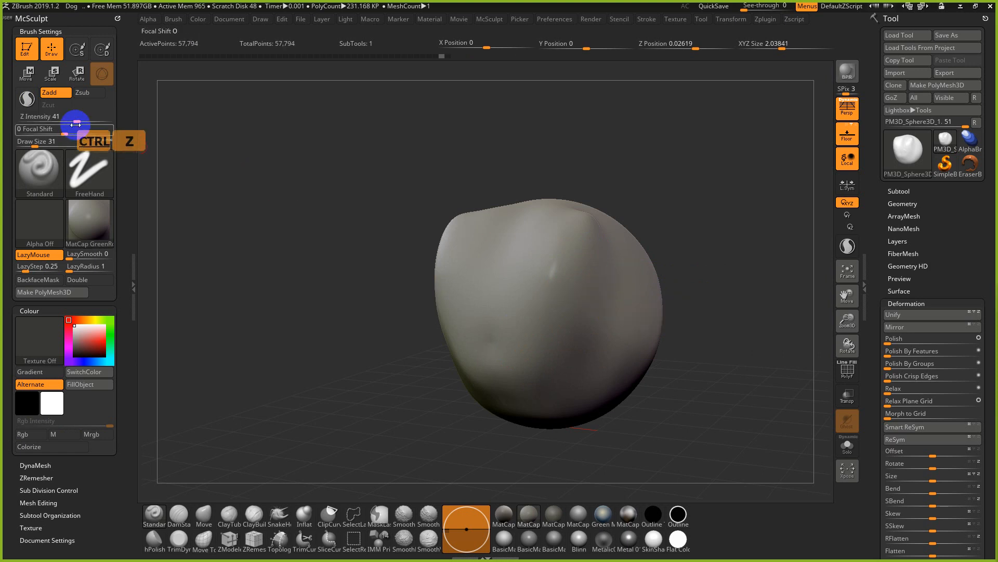
{"action": "left_click_drag", "start_coordinate": [76, 120], "coordinate": [124, 123]}
{"action": "left_click_drag", "start_coordinate": [560, 207], "coordinate": [508, 357]}
{"action": "left_click_drag", "start_coordinate": [576, 241], "coordinate": [540, 377]}
{"action": "left_click_drag", "start_coordinate": [617, 255], "coordinate": [577, 387]}
{"action": "left_click_drag", "start_coordinate": [685, 384], "coordinate": [668, 363]}
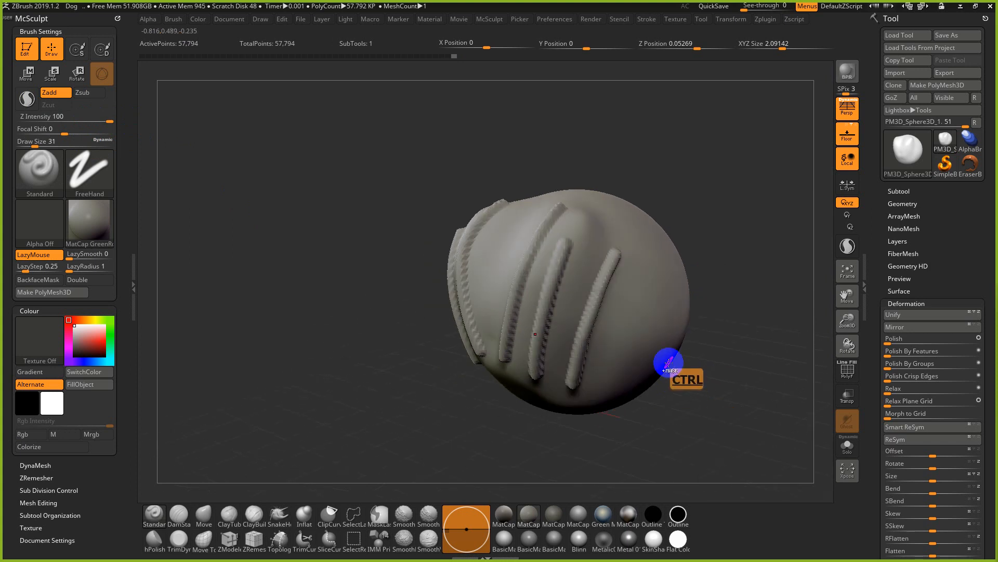
Undo the three test ridges on the side of the head
{"action": "key", "text": "ctrl+z"}
{"action": "key", "text": "ctrl+z"}
{"action": "key", "text": "ctrl+z"}
{"action": "key", "text": "ctrl+z"}
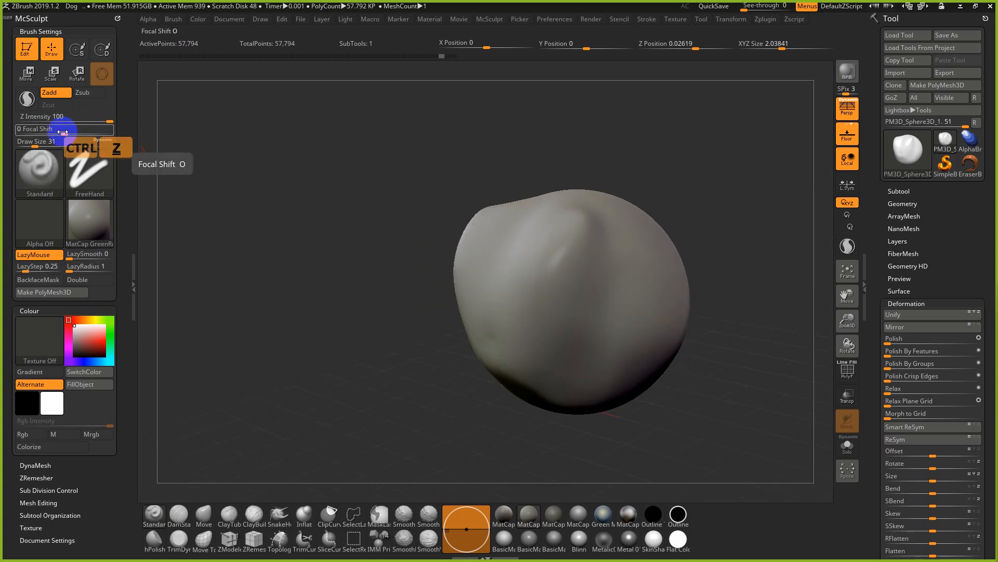
Set the draw size to 305, sculpt one broad test stroke down the side of the head, and undo it
{"action": "left_click_drag", "start_coordinate": [39, 142], "coordinate": [69, 145]}
{"action": "mouse_move", "coordinate": [642, 262]}
{"action": "left_mouse_down"}
{"action": "mouse_move", "coordinate": [605, 286]}
{"action": "mouse_move", "coordinate": [559, 379]}
{"action": "left_mouse_up"}
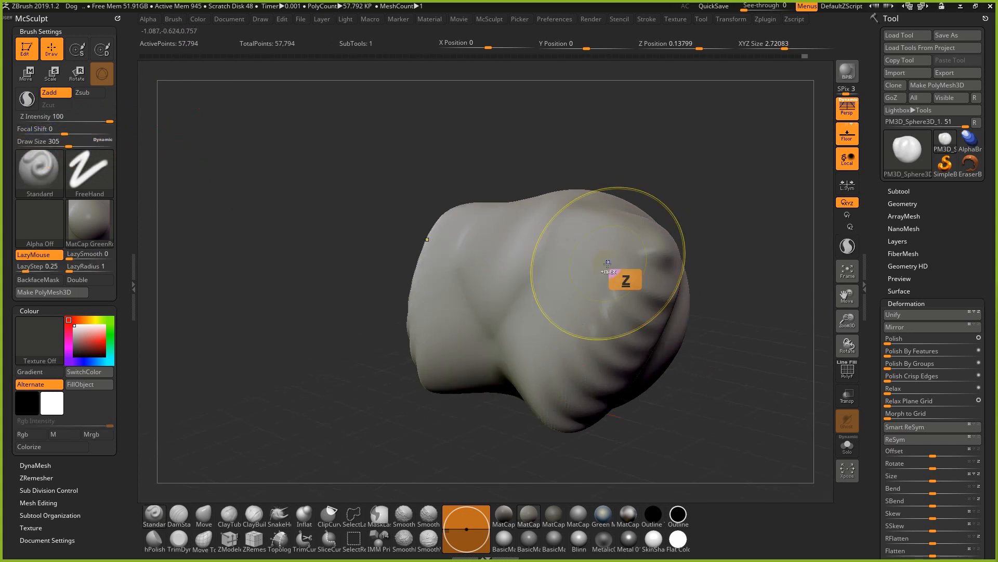
{"action": "key", "text": "ctrl+z"}
Reduce the draw size to 192 and try further strokes down the side of the head, undoing each one
{"action": "key", "text": "s"}
{"action": "left_click_drag", "start_coordinate": [608, 263], "coordinate": [598, 263]}
{"action": "left_click_drag", "start_coordinate": [635, 242], "coordinate": [554, 406]}
{"action": "key", "text": "ctrl+z"}
{"action": "key", "text": "s"}
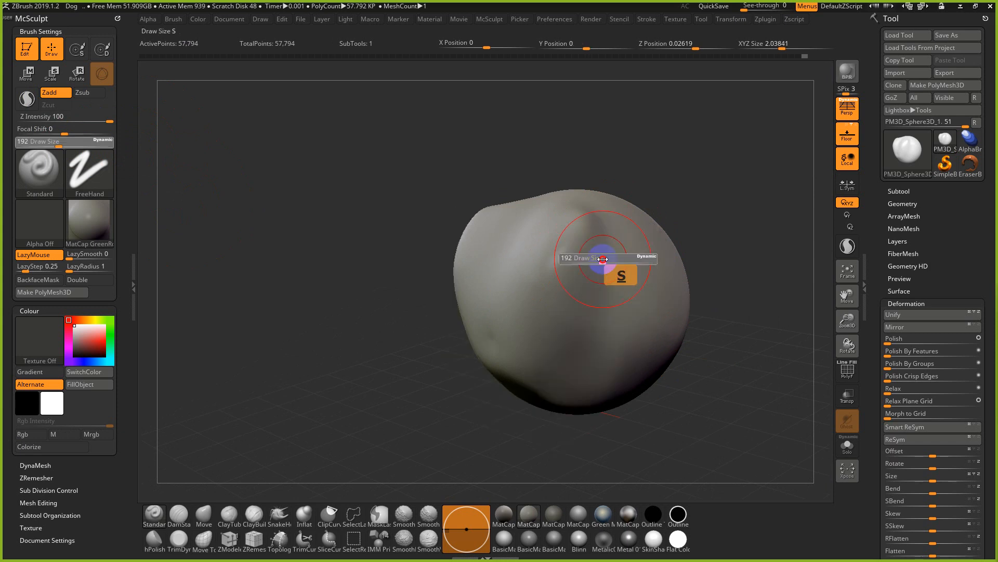
{"action": "mouse_move", "coordinate": [602, 259]}
{"action": "left_mouse_down"}
{"action": "mouse_move", "coordinate": [587, 260]}
{"action": "mouse_move", "coordinate": [579, 330]}
{"action": "left_mouse_up"}
{"action": "key", "text": "ctrl+z"}
Lower the brush to draw size 87 and Z Intensity 29, and undo the test stroke made on the side
{"action": "left_click_drag", "start_coordinate": [602, 263], "coordinate": [563, 264]}
{"action": "left_click_drag", "start_coordinate": [621, 232], "coordinate": [552, 361]}
{"action": "key", "text": "ctrl+z"}
{"action": "key", "text": "ctrl+z"}
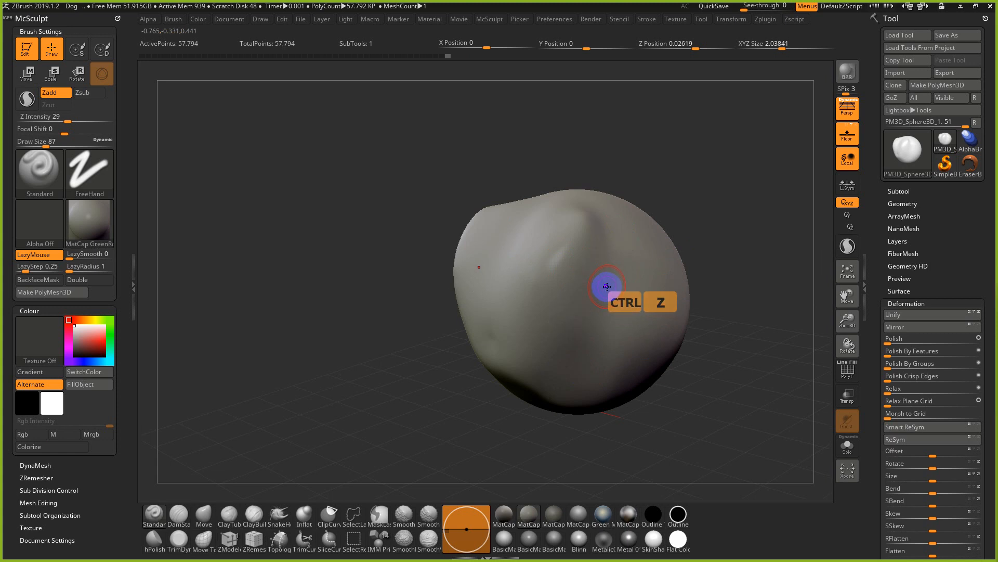
Set the draw size to 182, sculpt a test stroke down the side of the head, and undo it
{"action": "key", "text": "space"}
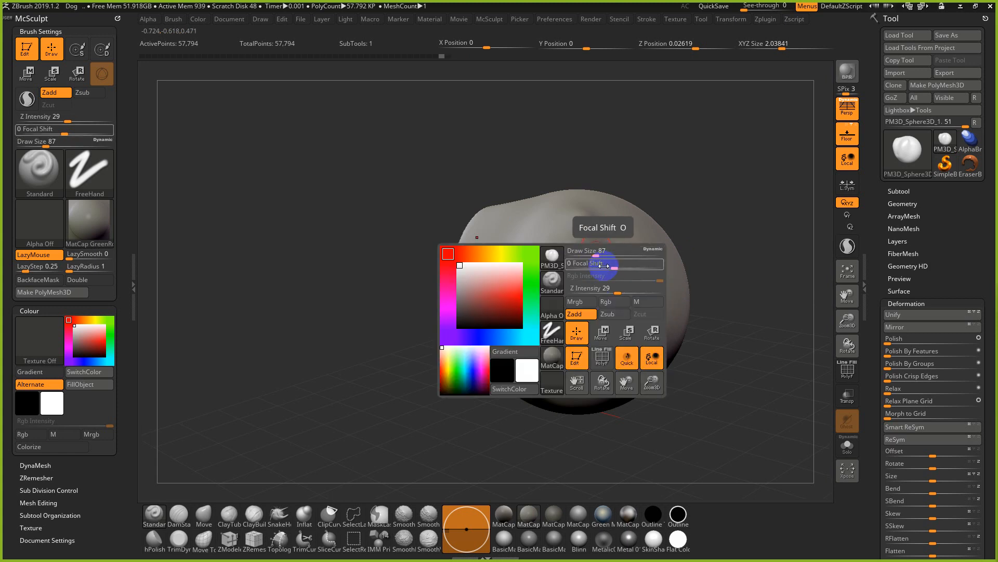
{"action": "left_click_drag", "start_coordinate": [590, 279], "coordinate": [602, 277]}
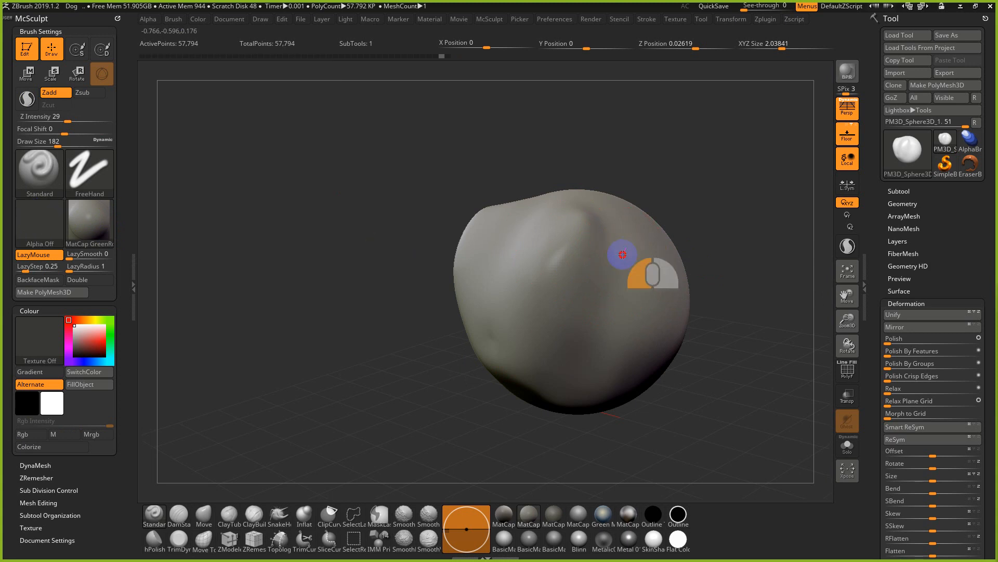
{"action": "left_click_drag", "start_coordinate": [622, 254], "coordinate": [578, 356]}
{"action": "key", "text": "ctrl+z"}
Set the draw size to 80 and try a diagonal ridge down the side of the head, undoing the stroke
{"action": "key", "text": "s"}
{"action": "left_click_drag", "start_coordinate": [604, 277], "coordinate": [591, 276]}
{"action": "left_click_drag", "start_coordinate": [624, 220], "coordinate": [561, 350]}
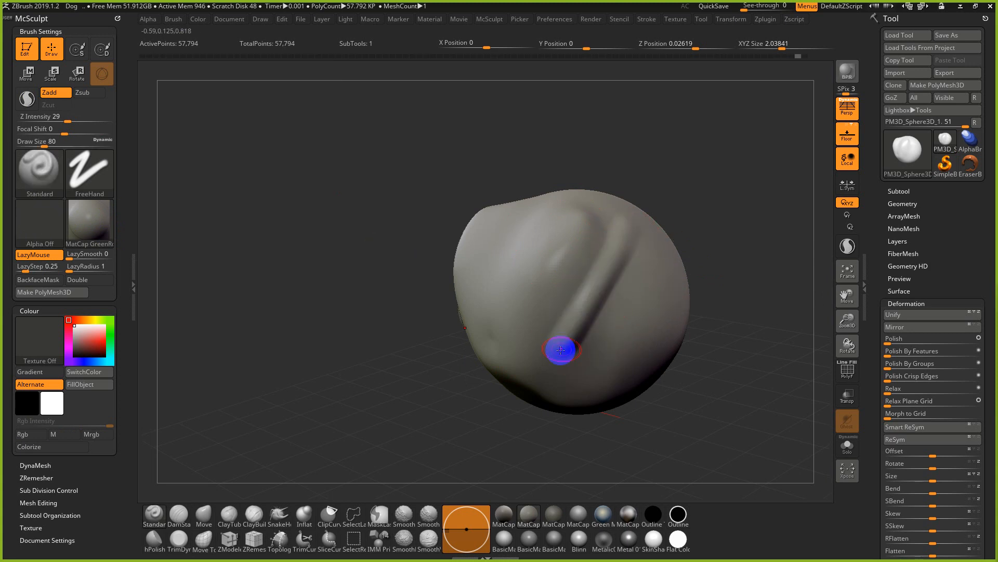
{"action": "key", "text": "ctrl+z"}
Sculpt another diagonal ridge on the side of the head with the same brush settings, and undo it
{"action": "left_click_drag", "start_coordinate": [635, 222], "coordinate": [566, 343]}
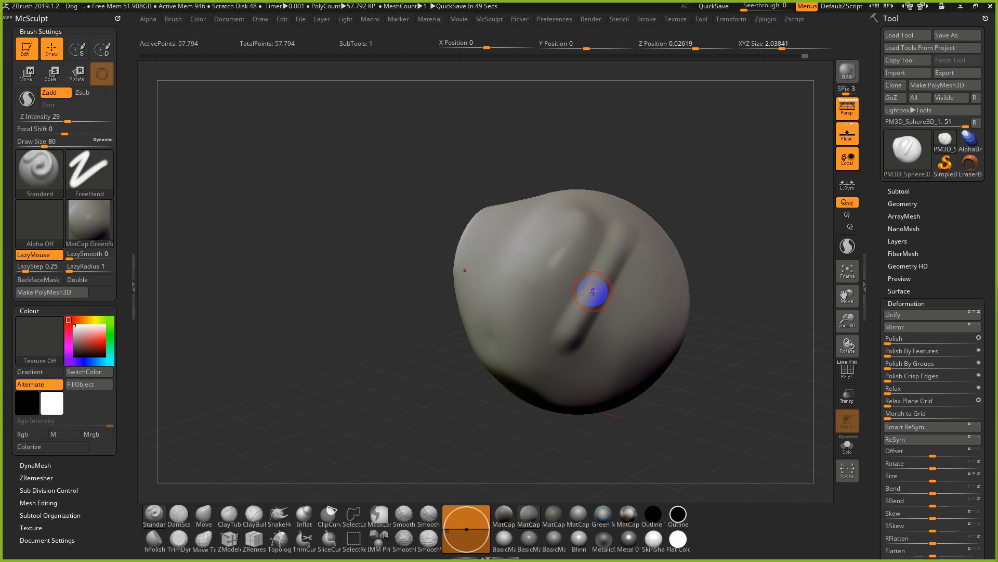
{"action": "key", "text": "ctrl+z"}
{"action": "key", "text": "ctrl+z"}
{"action": "key", "text": "ctrl+z"}
{"action": "key", "text": "ctrl+z"}
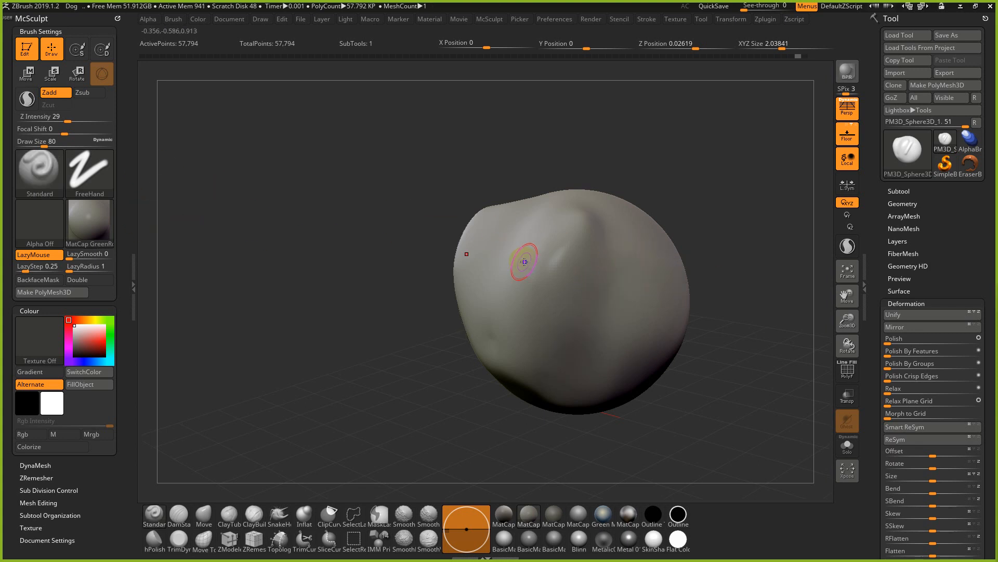
Set the Focal Shift to -100, sculpt two test ridges down the side of the head, and undo them
{"action": "left_click_drag", "start_coordinate": [552, 285], "coordinate": [514, 285]}
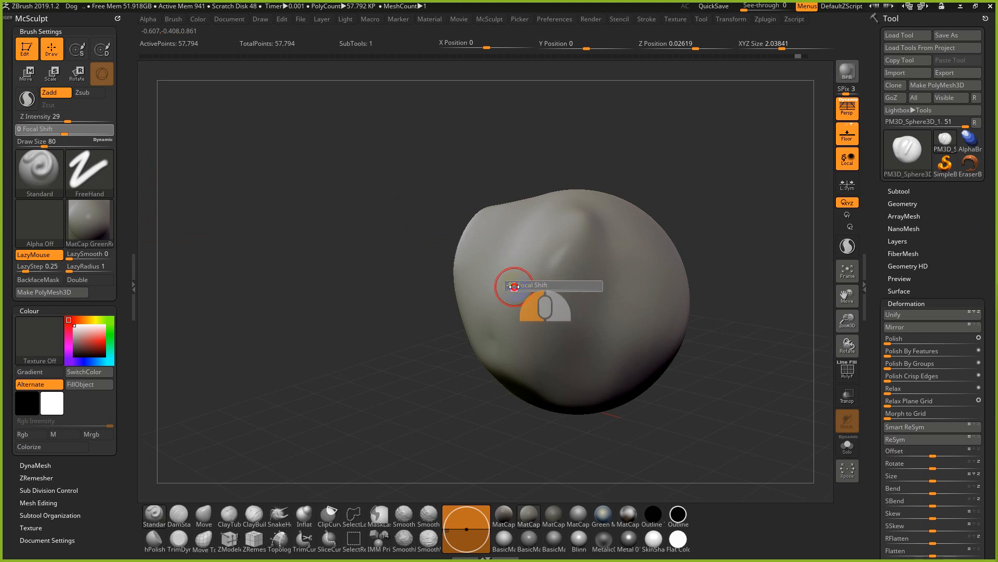
{"action": "left_click_drag", "start_coordinate": [618, 252], "coordinate": [552, 347]}
{"action": "mouse_move", "coordinate": [646, 259]}
{"action": "left_mouse_down"}
{"action": "mouse_move", "coordinate": [585, 356]}
{"action": "mouse_move", "coordinate": [615, 369]}
{"action": "left_mouse_up"}
{"action": "key", "text": "ctrl+z"}
{"action": "key", "text": "ctrl+z"}
{"action": "key", "text": "ctrl+z"}
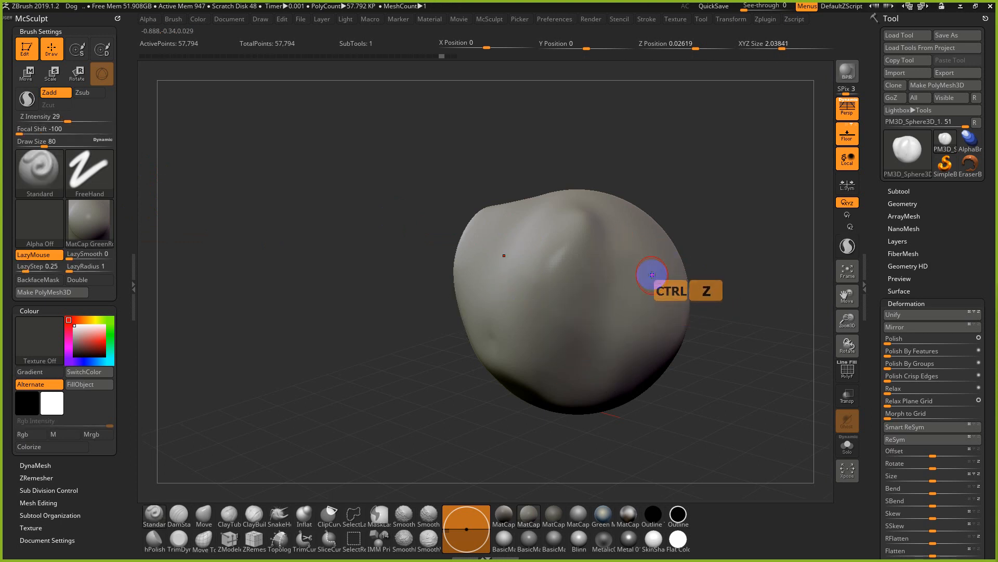
Raise the Focal Shift in stages to -61, sculpting a diagonal ridge down the side of the head at each stage, and undo both ridges
{"action": "key", "text": "u"}
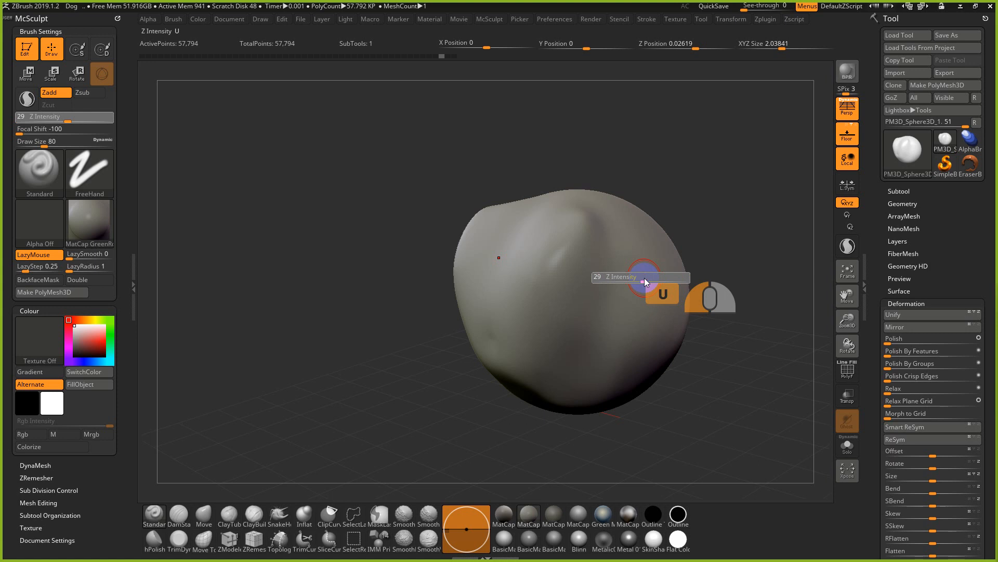
{"action": "key", "text": "o"}
{"action": "left_click_drag", "start_coordinate": [644, 280], "coordinate": [650, 279]}
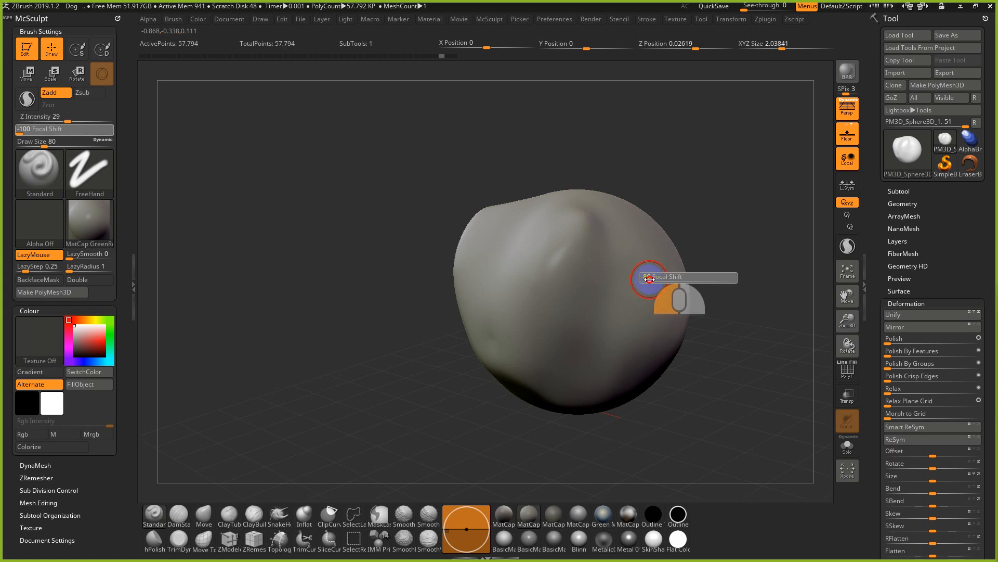
{"action": "left_click_drag", "start_coordinate": [617, 239], "coordinate": [546, 352]}
{"action": "key", "text": "o"}
{"action": "mouse_move", "coordinate": [628, 278]}
{"action": "left_mouse_down"}
{"action": "mouse_move", "coordinate": [639, 279]}
{"action": "mouse_move", "coordinate": [603, 350]}
{"action": "left_mouse_up"}
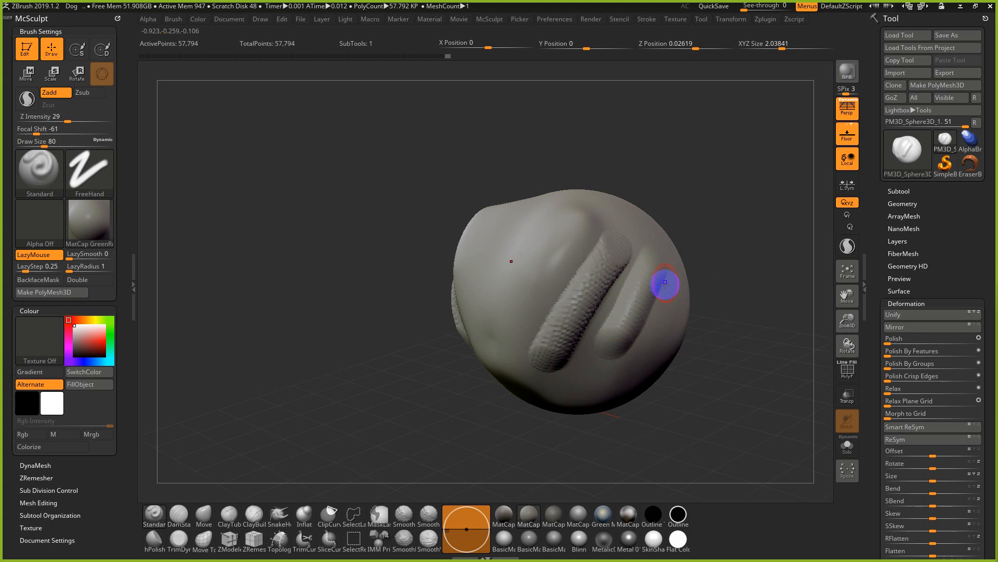
{"action": "key", "text": "ctrl+z"}
{"action": "key", "text": "ctrl+z"}
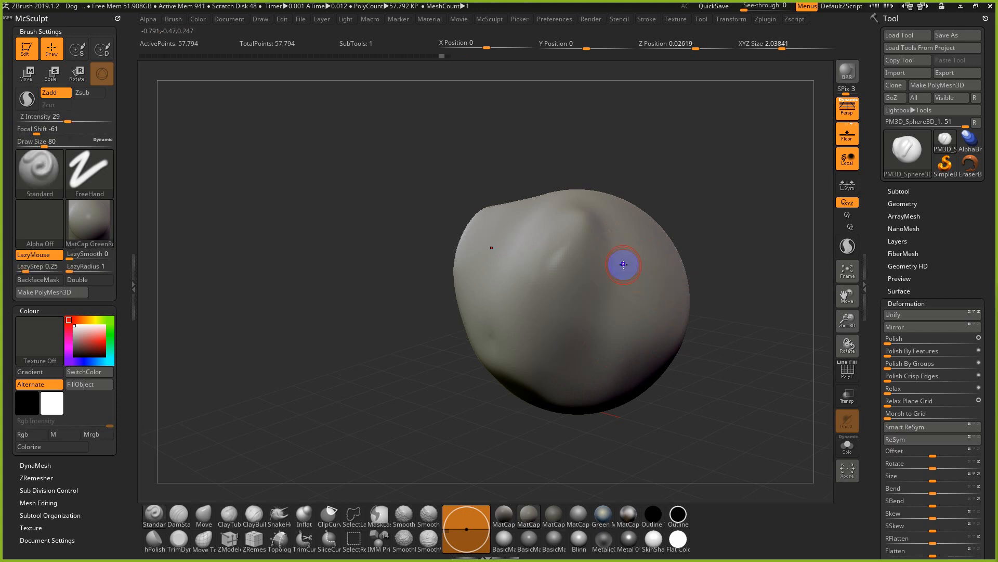
Set the Focal Shift to 62, sculpt parallel diagonal test ridges down the side of the head, and undo them
{"action": "key", "text": "o"}
{"action": "mouse_move", "coordinate": [623, 265]}
{"action": "left_mouse_down"}
{"action": "mouse_move", "coordinate": [686, 267]}
{"action": "mouse_move", "coordinate": [617, 290]}
{"action": "mouse_move", "coordinate": [569, 361]}
{"action": "left_mouse_up"}
{"action": "key", "text": "ctrl+z"}
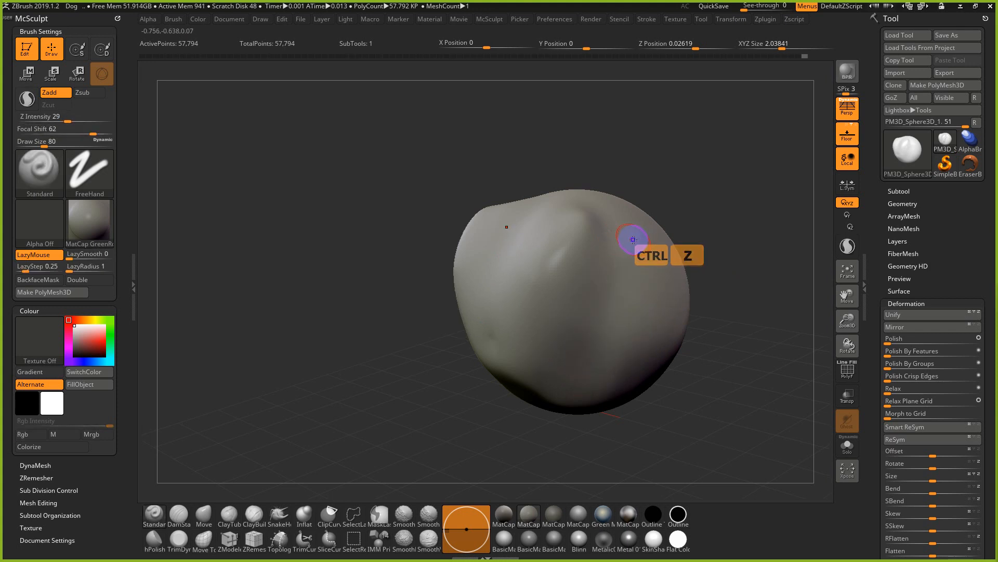
{"action": "left_click_drag", "start_coordinate": [633, 239], "coordinate": [557, 350]}
{"action": "left_click_drag", "start_coordinate": [657, 252], "coordinate": [573, 361]}
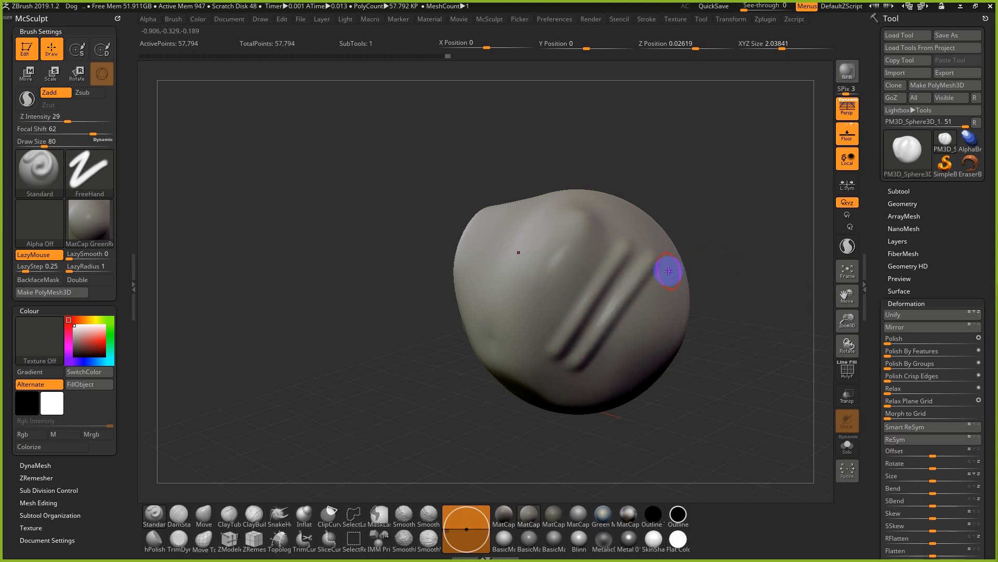
{"action": "left_click_drag", "start_coordinate": [669, 271], "coordinate": [598, 372]}
{"action": "left_click_drag", "start_coordinate": [664, 385], "coordinate": [671, 385]}
{"action": "key", "text": "ctrl+z"}
{"action": "key", "text": "ctrl+z"}
{"action": "key", "text": "ctrl+z"}
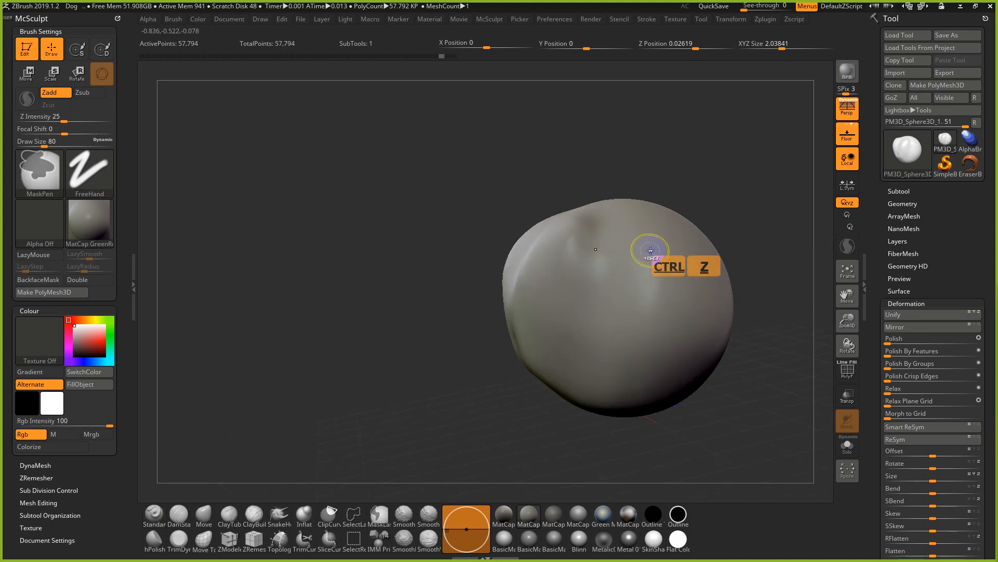
Sculpt two more test ridges on the side of the head with the Focal Shift unchanged, and undo them
{"action": "left_click_drag", "start_coordinate": [640, 256], "coordinate": [572, 340]}
{"action": "mouse_move", "coordinate": [660, 291]}
{"action": "left_mouse_down"}
{"action": "mouse_move", "coordinate": [599, 362]}
{"action": "mouse_move", "coordinate": [632, 357]}
{"action": "left_mouse_up"}
{"action": "key", "text": "ctrl+z"}
{"action": "key", "text": "ctrl+z"}
{"action": "key", "text": "ctrl+z"}
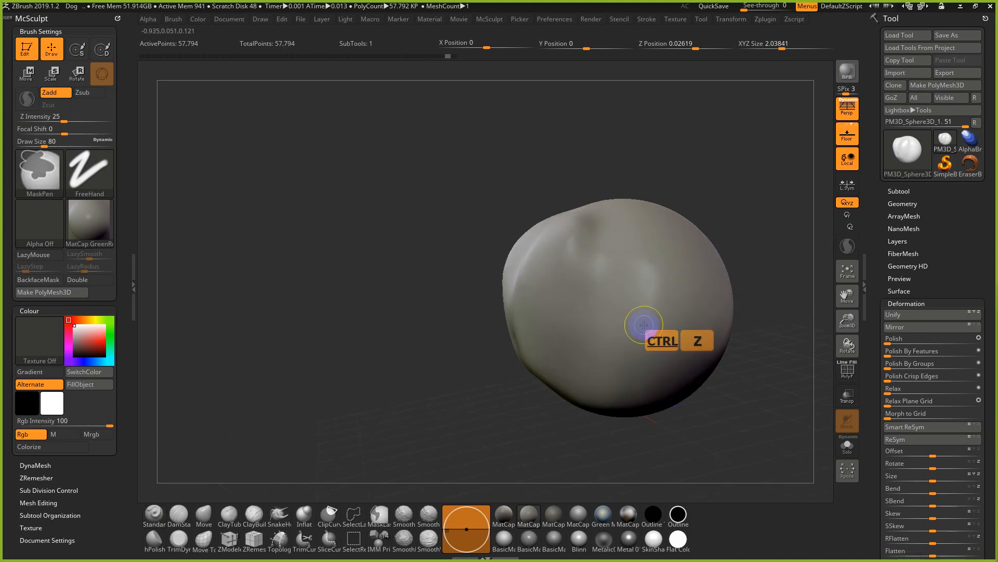
Reset the Focal Shift to 0, change it to -100, and undo the head back to its lower-resolution mesh
{"action": "key", "text": "o"}
{"action": "left_click_drag", "start_coordinate": [644, 325], "coordinate": [619, 326]}
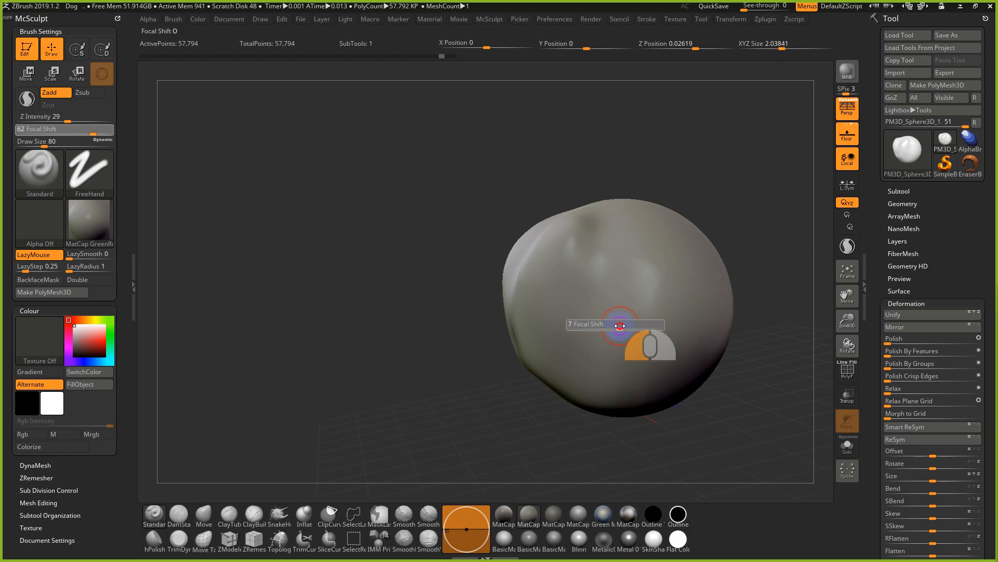
{"action": "left_click_drag", "start_coordinate": [359, 310], "coordinate": [389, 309]}
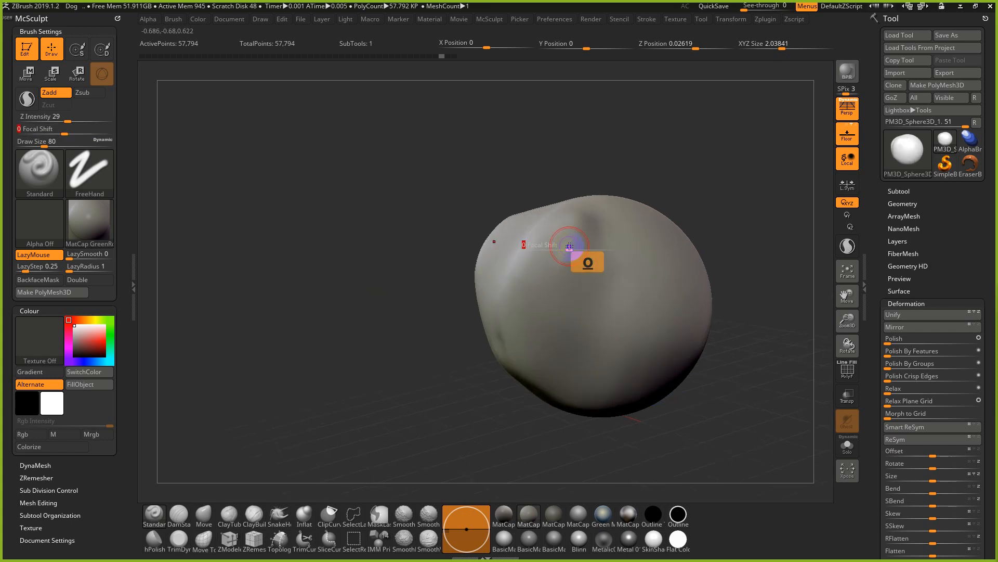
{"action": "left_click_drag", "start_coordinate": [570, 246], "coordinate": [523, 250]}
{"action": "key", "text": "ctrl+z"}
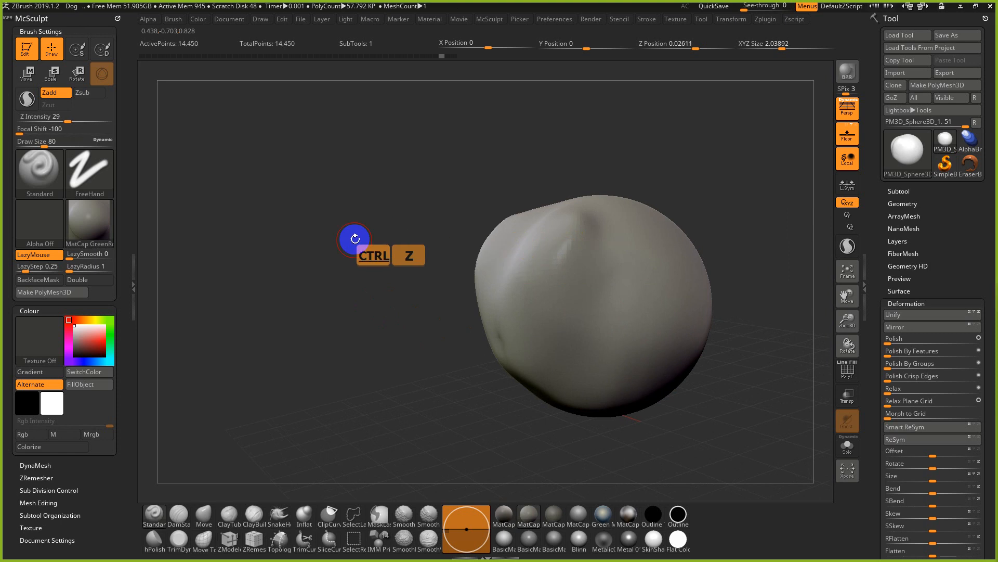
Assign the arrow-shaped Alpha 33 to the Standard brush and try a stroke across the head, undoing the stroke
{"action": "left_click", "coordinate": [51, 226]}
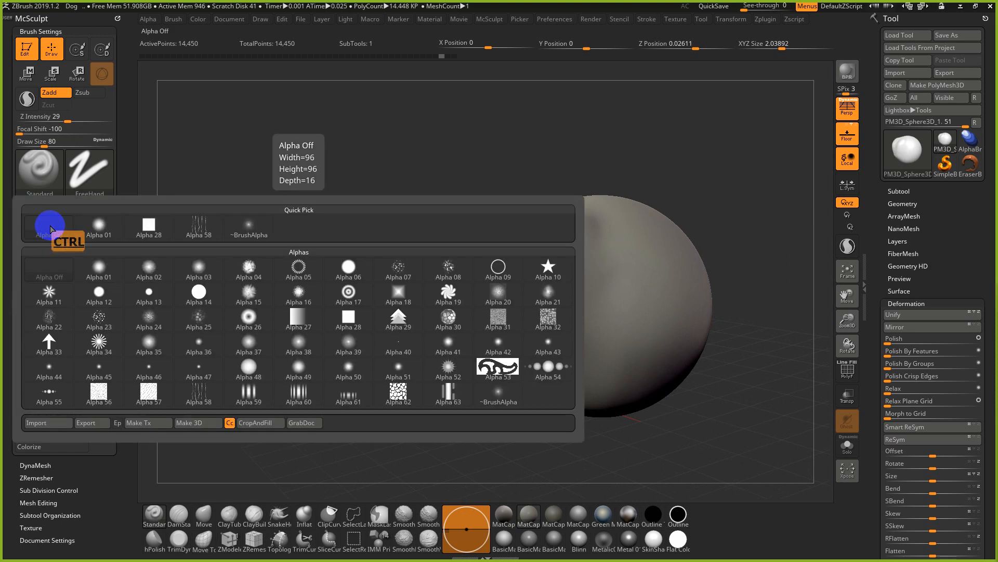
{"action": "left_click", "coordinate": [56, 218]}
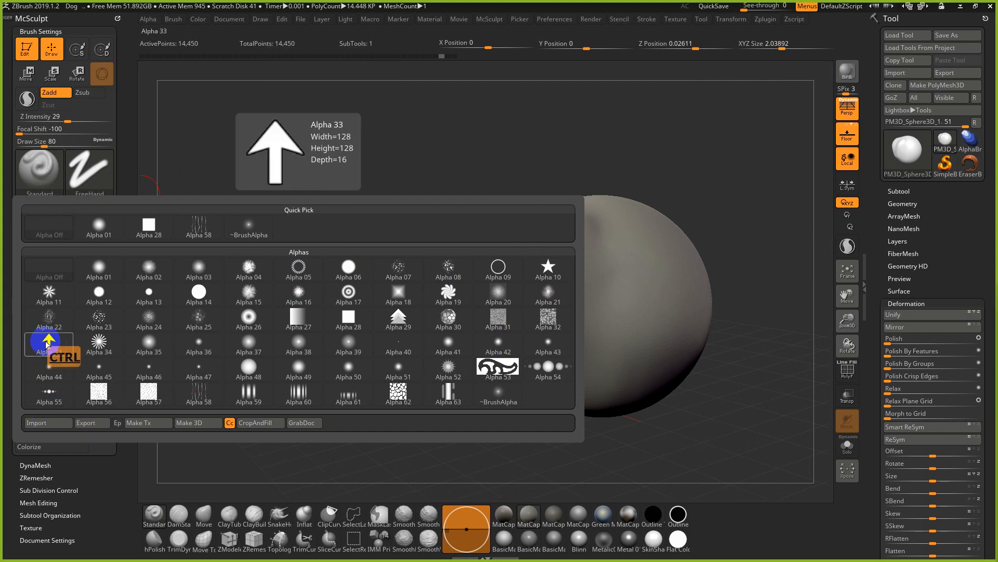
{"action": "left_click", "coordinate": [47, 345], "text": "ctrl"}
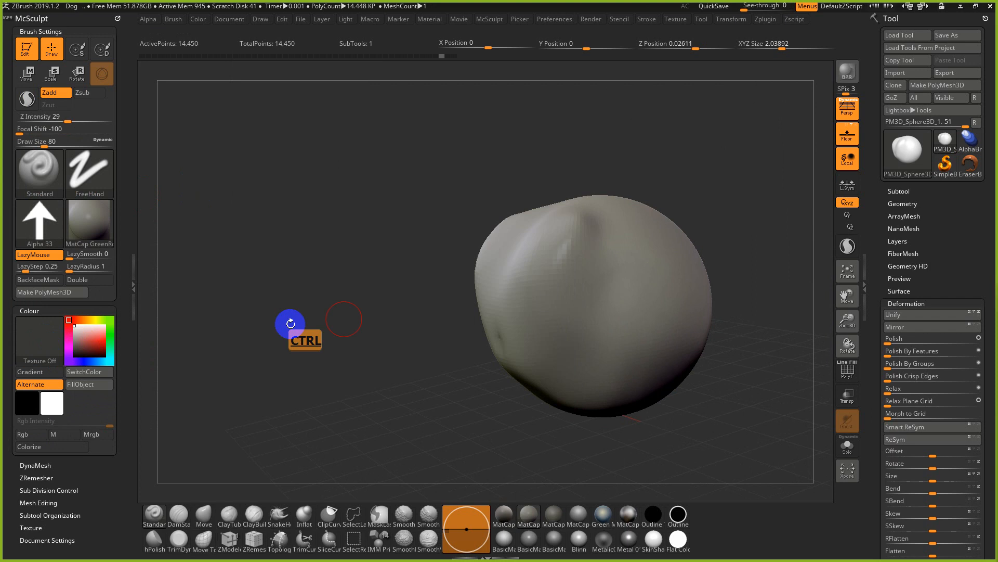
{"action": "mouse_move", "coordinate": [682, 289]}
{"action": "left_mouse_down", "text": "ctrl"}
{"action": "mouse_move", "coordinate": [623, 237]}
{"action": "mouse_move", "coordinate": [536, 334]}
{"action": "left_mouse_up", "text": "ctrl"}
{"action": "key", "text": "ctrl+z"}
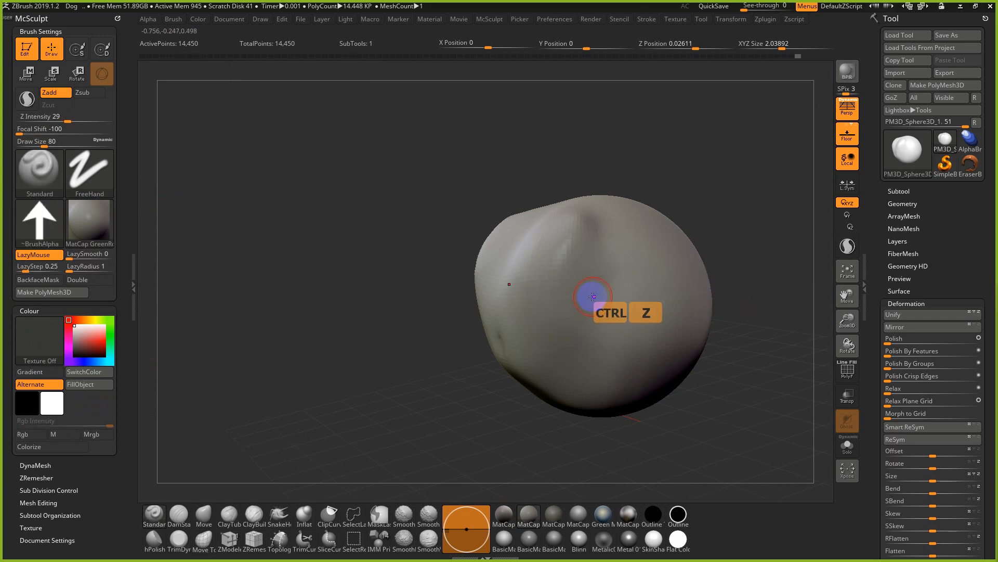
Subdivide the head three times and test an arrow-alpha stroke across its side, undoing the stroke
{"action": "key", "text": "ctrl+d"}
{"action": "key", "text": "ctrl+d"}
{"action": "key", "text": "ctrl+d"}
{"action": "mouse_move", "coordinate": [697, 286]}
{"action": "left_mouse_down"}
{"action": "mouse_move", "coordinate": [649, 247]}
{"action": "mouse_move", "coordinate": [513, 341]}
{"action": "left_mouse_up"}
{"action": "key", "text": "ctrl+z"}
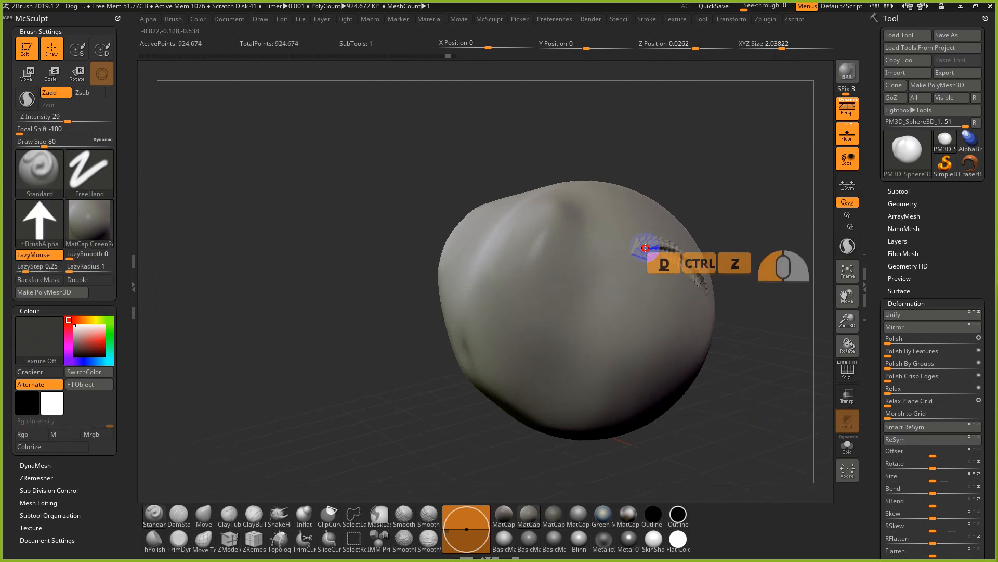
Sculpt several freehand arrow-alpha strokes across the side of the head, including a wavy one, and undo each
{"action": "left_click_drag", "start_coordinate": [702, 285], "coordinate": [517, 290]}
{"action": "key", "text": "ctrl+z"}
{"action": "mouse_move", "coordinate": [710, 313]}
{"action": "left_mouse_down"}
{"action": "mouse_move", "coordinate": [655, 289]}
{"action": "mouse_move", "coordinate": [555, 314]}
{"action": "mouse_move", "coordinate": [545, 279]}
{"action": "left_mouse_up"}
{"action": "left_click_drag", "start_coordinate": [741, 410], "coordinate": [697, 410]}
{"action": "key", "text": "ctrl+z"}
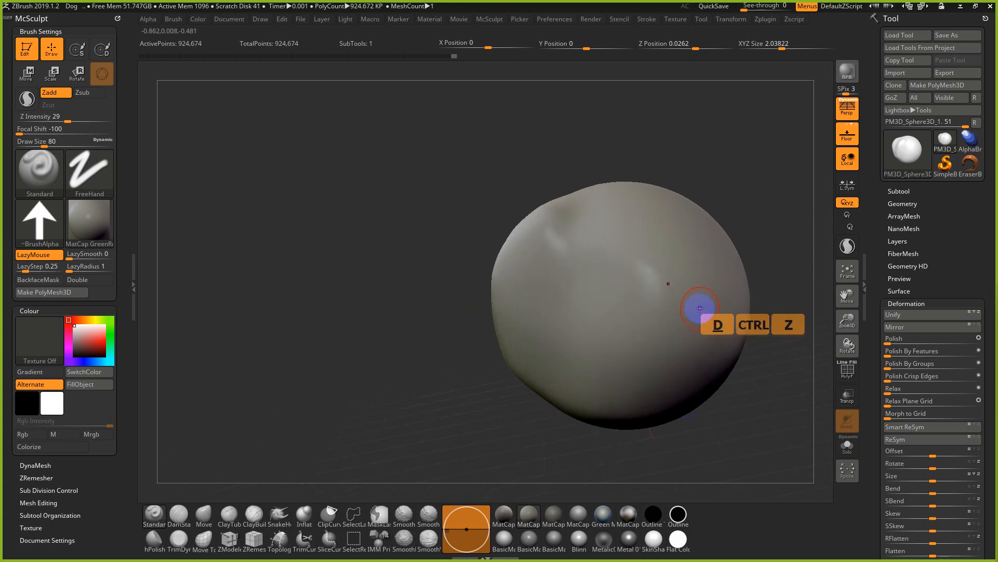
{"action": "mouse_move", "coordinate": [721, 315]}
{"action": "left_mouse_down"}
{"action": "mouse_move", "coordinate": [646, 290]}
{"action": "mouse_move", "coordinate": [530, 286]}
{"action": "left_mouse_up"}
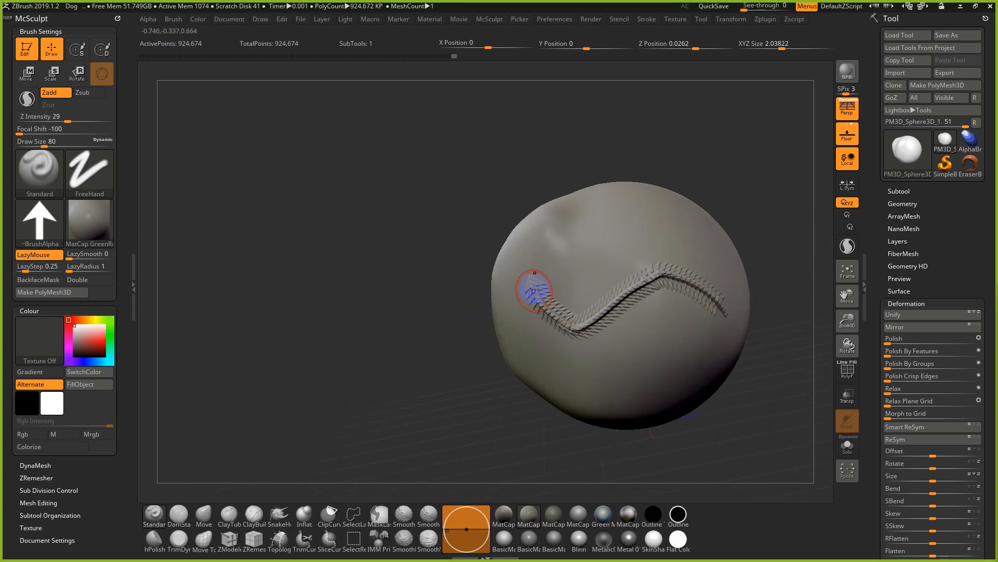
{"action": "mouse_move", "coordinate": [520, 437]}
{"action": "left_mouse_down"}
{"action": "mouse_move", "coordinate": [485, 417]}
{"action": "mouse_move", "coordinate": [493, 410]}
{"action": "left_mouse_up"}
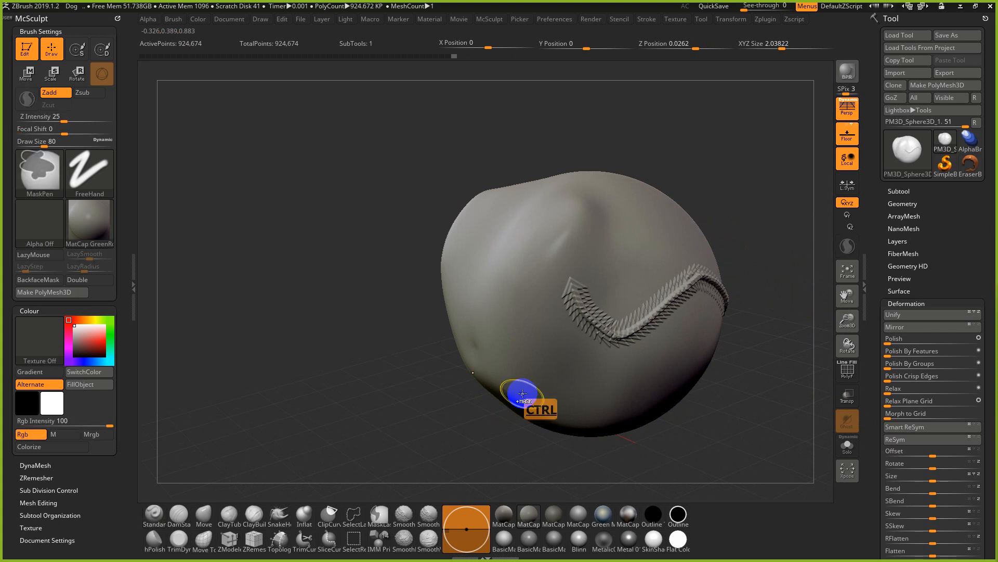
{"action": "key", "text": "ctrl+z"}
Change the stroke type to DragRect and stamp a single arrow on the side of the head, undoing the stamp
{"action": "left_click", "coordinate": [87, 176]}
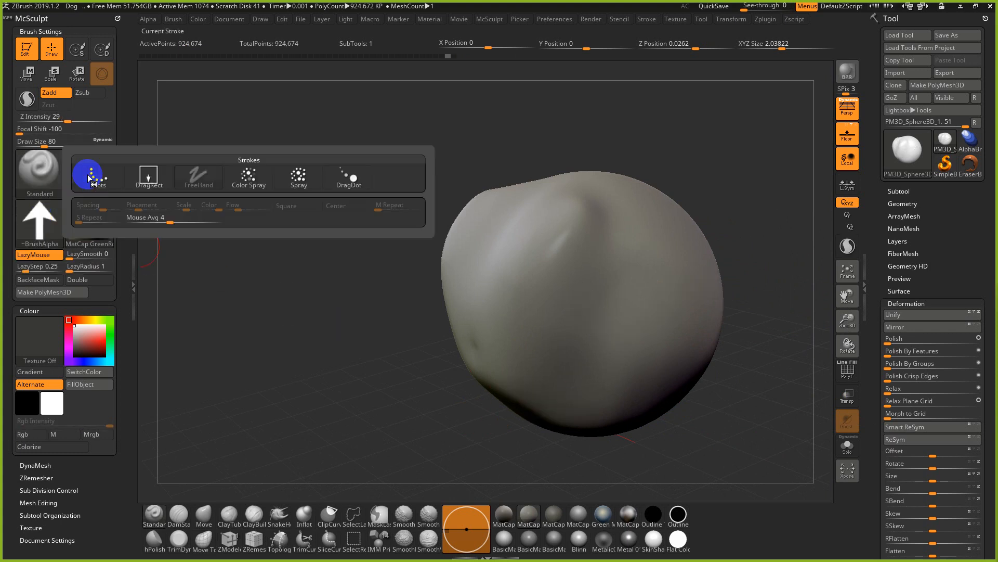
{"action": "left_click", "coordinate": [152, 183]}
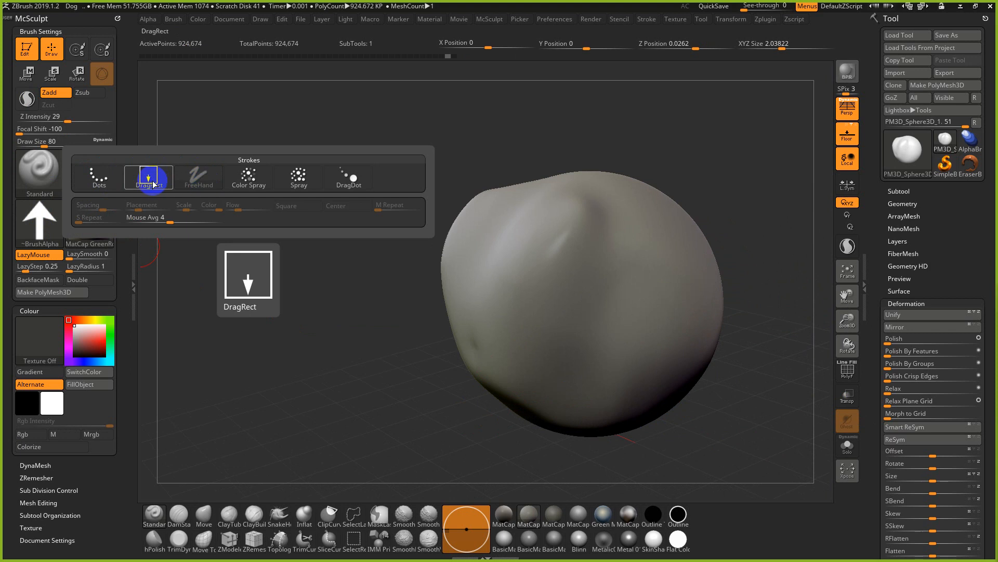
{"action": "mouse_move", "coordinate": [540, 280]}
{"action": "left_mouse_down"}
{"action": "mouse_move", "coordinate": [569, 289]}
{"action": "mouse_move", "coordinate": [585, 365]}
{"action": "left_mouse_up"}
{"action": "key", "text": "ctrl+z"}
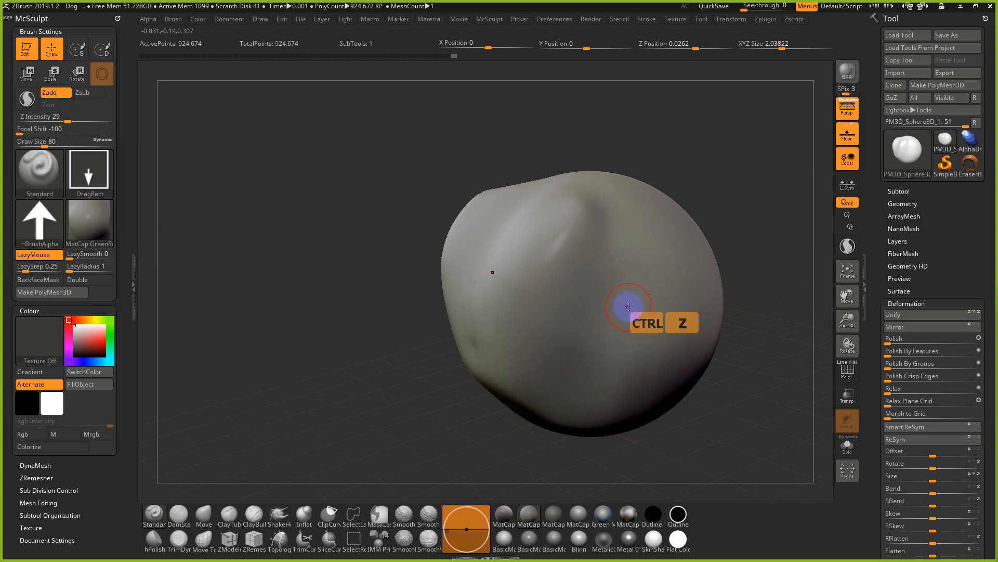
Set the Focal Shift to 0, stamp the arrow three times on the side of the head, and undo each stamp
{"action": "left_click_drag", "start_coordinate": [620, 308], "coordinate": [655, 306]}
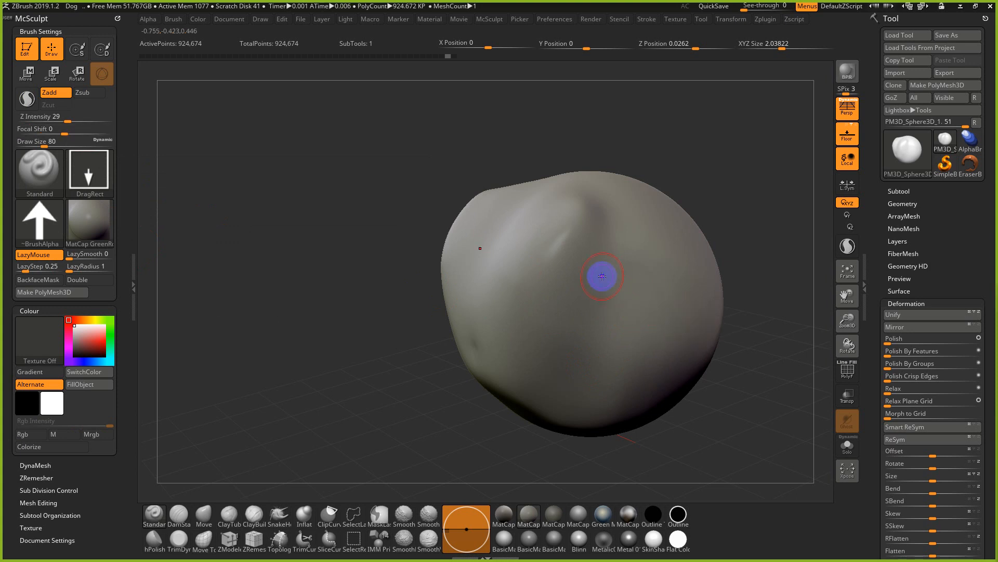
{"action": "mouse_move", "coordinate": [601, 276]}
{"action": "left_mouse_down"}
{"action": "mouse_move", "coordinate": [642, 345]}
{"action": "mouse_move", "coordinate": [681, 347]}
{"action": "left_mouse_up"}
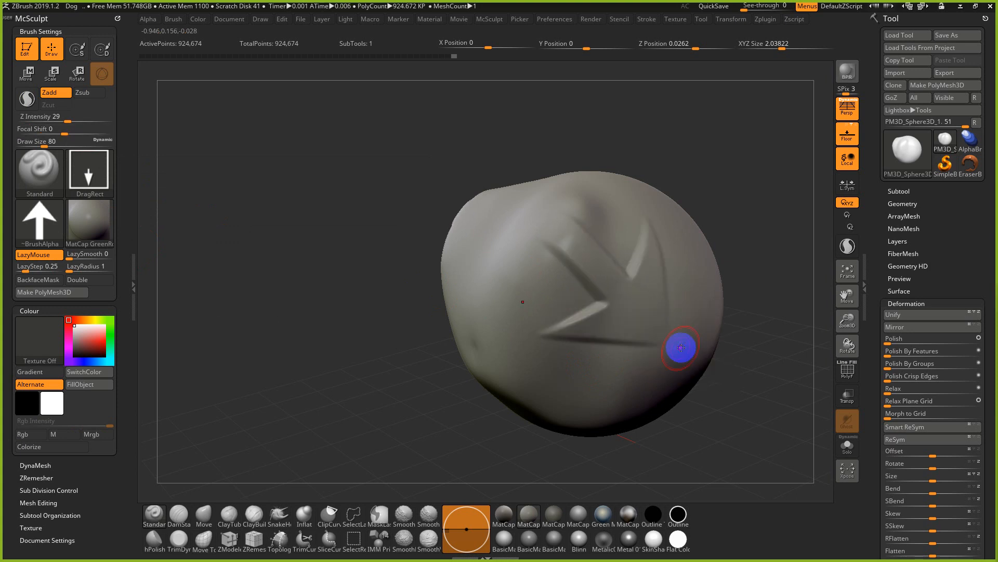
{"action": "key", "text": "ctrl+z"}
{"action": "mouse_move", "coordinate": [603, 286]}
{"action": "left_mouse_down"}
{"action": "mouse_move", "coordinate": [609, 304]}
{"action": "mouse_move", "coordinate": [659, 343]}
{"action": "left_mouse_up"}
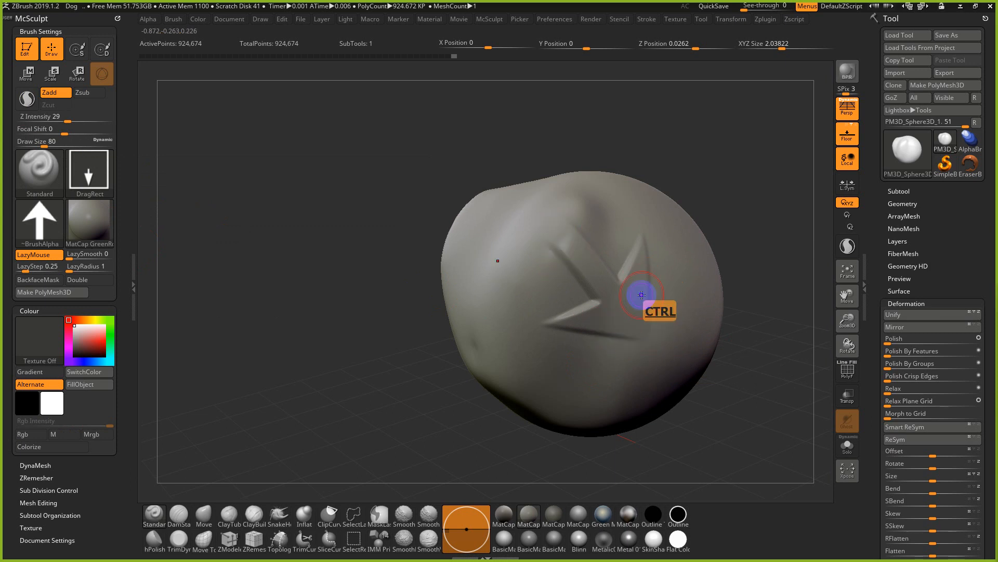
{"action": "key", "text": "ctrl+z"}
{"action": "left_click_drag", "start_coordinate": [610, 300], "coordinate": [637, 358]}
{"action": "key", "text": "ctrl+z"}
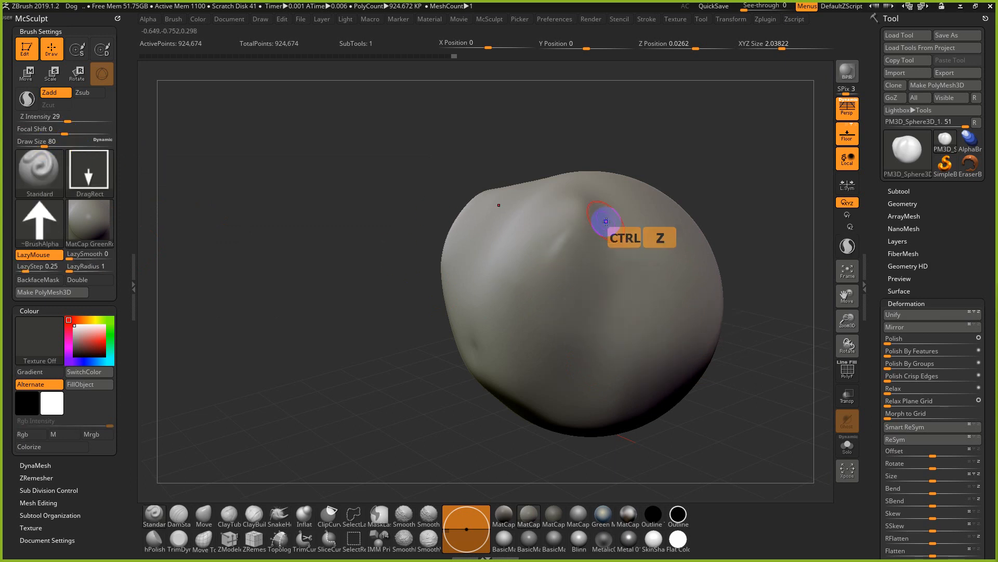
Set the Focal Shift to -100 and stamp a raised arrow on the side of the head
{"action": "key", "text": "o"}
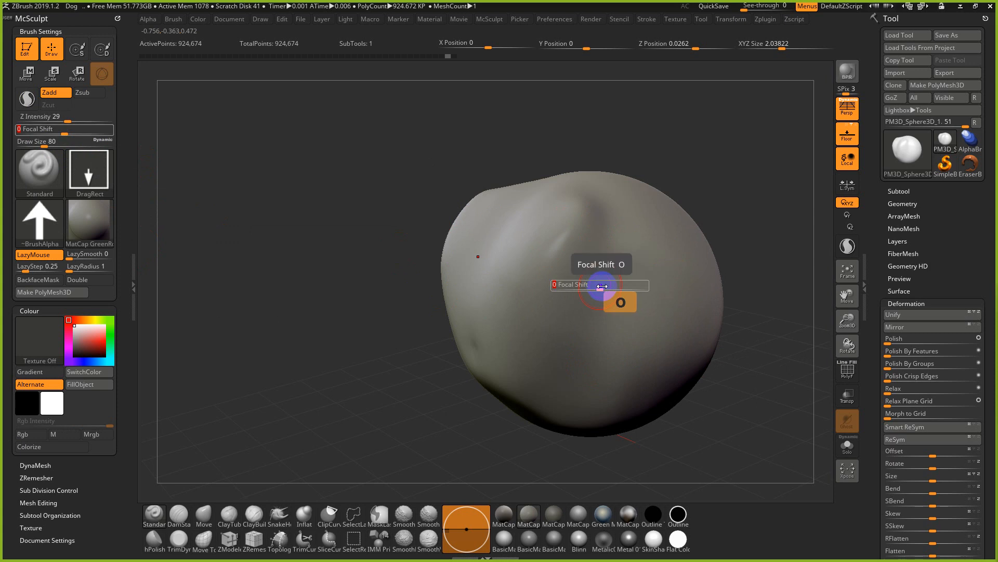
{"action": "mouse_move", "coordinate": [599, 286]}
{"action": "left_mouse_down"}
{"action": "mouse_move", "coordinate": [552, 289]}
{"action": "mouse_move", "coordinate": [632, 349]}
{"action": "left_mouse_up"}
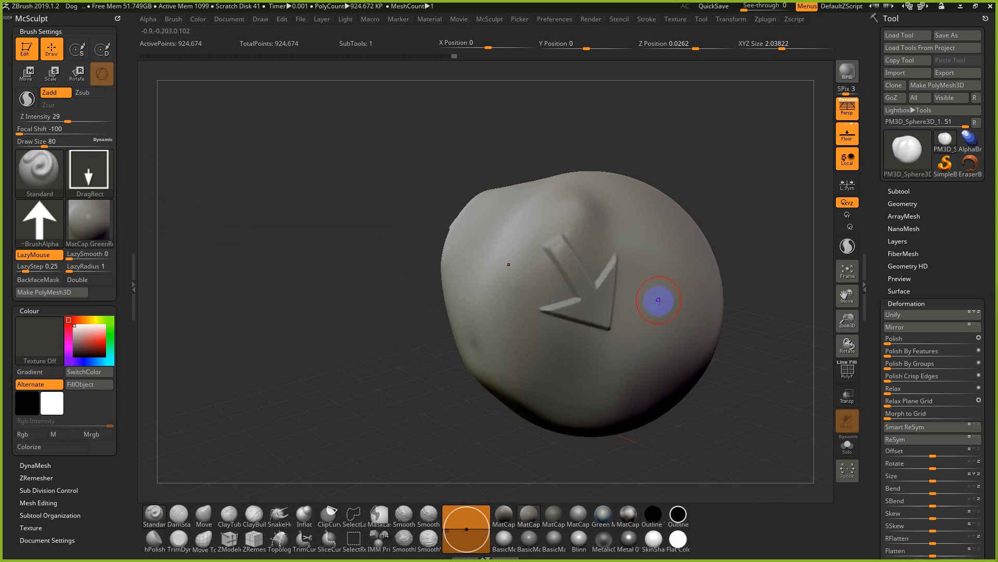
{"action": "mouse_move", "coordinate": [752, 300]}
{"action": "left_mouse_down"}
{"action": "mouse_move", "coordinate": [758, 312]}
{"action": "mouse_move", "coordinate": [407, 357]}
{"action": "mouse_move", "coordinate": [419, 339]}
{"action": "left_mouse_up"}
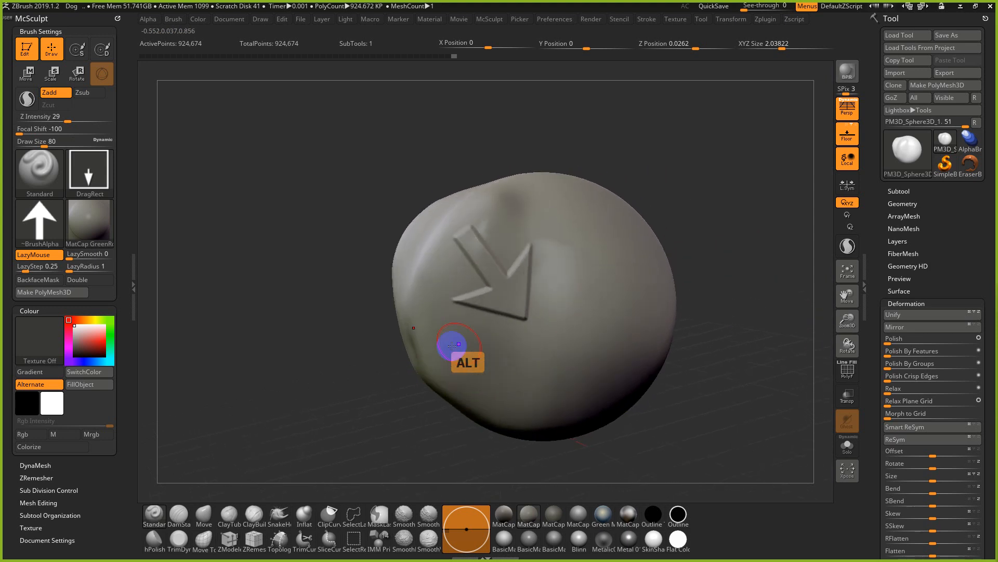
Carve three smaller recessed arrows into the side of the head beside and below the raised arrow
{"action": "left_click_drag", "start_coordinate": [586, 266], "coordinate": [613, 317], "text": "alt"}
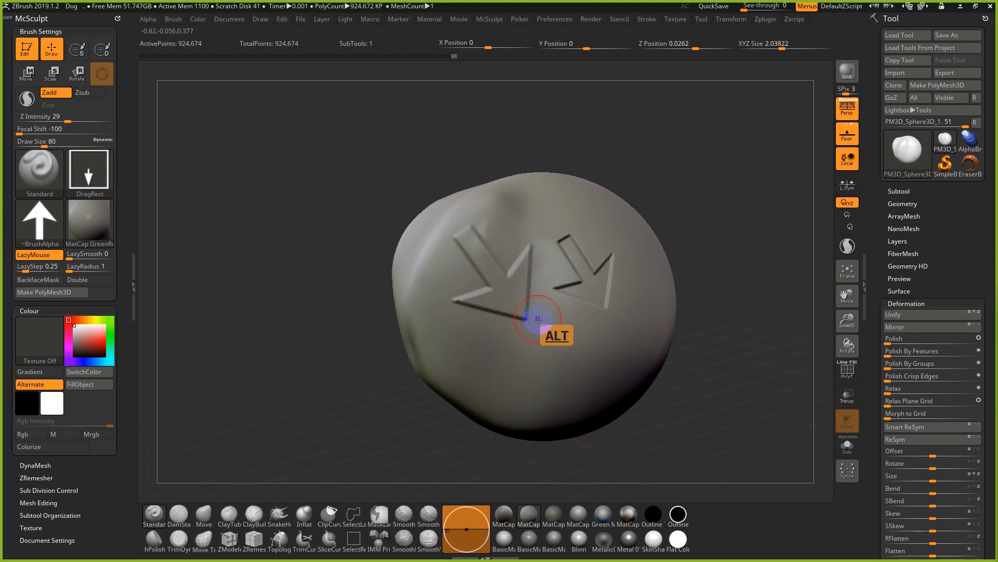
{"action": "left_click_drag", "start_coordinate": [536, 318], "coordinate": [556, 367], "text": "alt"}
{"action": "left_click_drag", "start_coordinate": [603, 327], "coordinate": [597, 356], "text": "alt"}
{"action": "left_click_drag", "start_coordinate": [664, 378], "coordinate": [707, 383]}
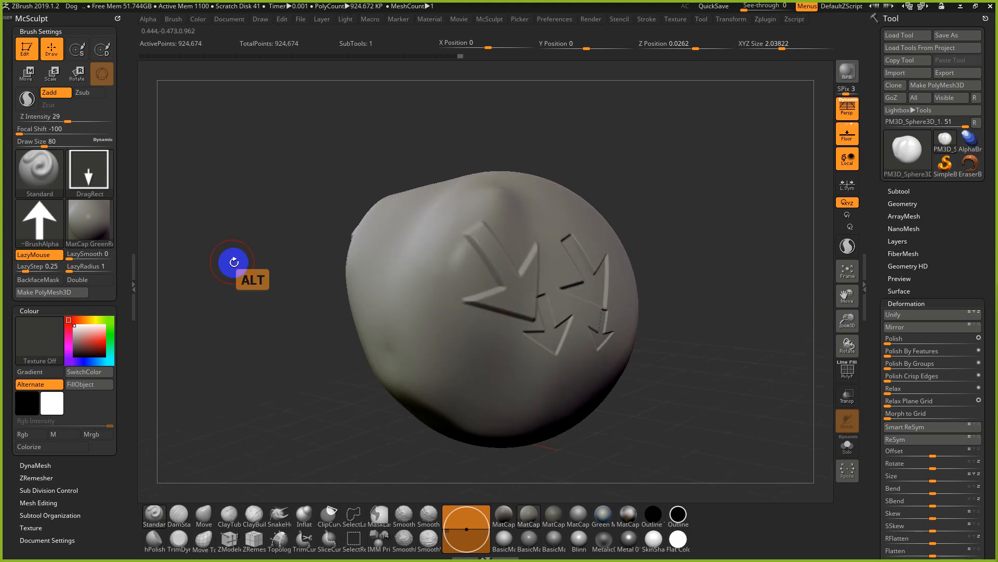
Switch the brush alpha to the ring-shaped Alpha 09 and stamp raised and recessed concentric rings on the side and front of the head
{"action": "left_click", "coordinate": [40, 225]}
{"action": "left_click", "coordinate": [498, 268]}
{"action": "mouse_move", "coordinate": [491, 345]}
{"action": "left_mouse_down"}
{"action": "mouse_move", "coordinate": [527, 376]}
{"action": "mouse_move", "coordinate": [501, 348]}
{"action": "left_mouse_up"}
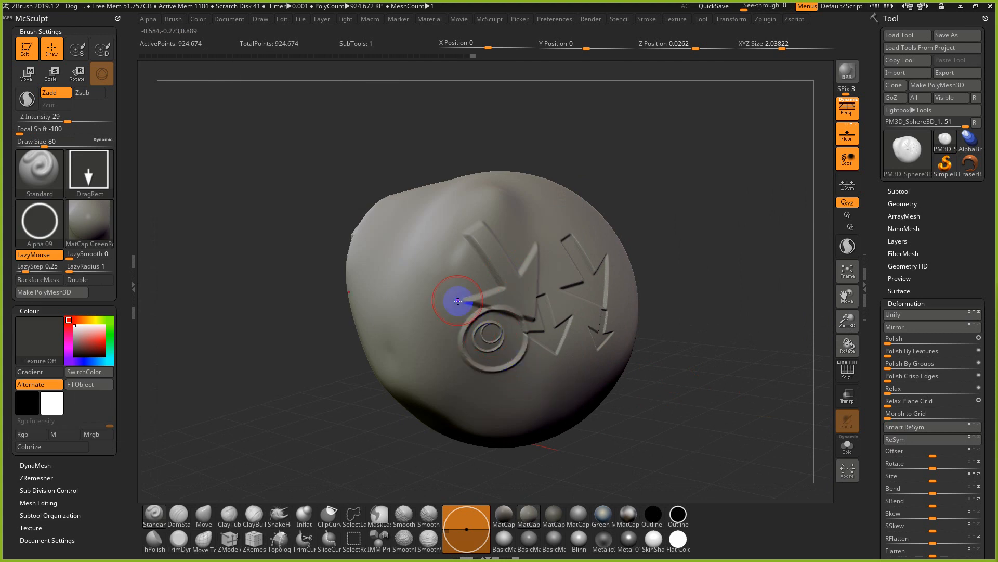
{"action": "mouse_move", "coordinate": [434, 277]}
{"action": "left_mouse_down", "text": "alt"}
{"action": "mouse_move", "coordinate": [452, 331]}
{"action": "mouse_move", "coordinate": [443, 292]}
{"action": "left_mouse_up", "text": "alt"}
{"action": "mouse_move", "coordinate": [650, 297]}
{"action": "left_mouse_down"}
{"action": "mouse_move", "coordinate": [691, 299]}
{"action": "mouse_move", "coordinate": [654, 326]}
{"action": "mouse_move", "coordinate": [697, 320]}
{"action": "mouse_move", "coordinate": [697, 332]}
{"action": "mouse_move", "coordinate": [673, 334]}
{"action": "left_mouse_up"}
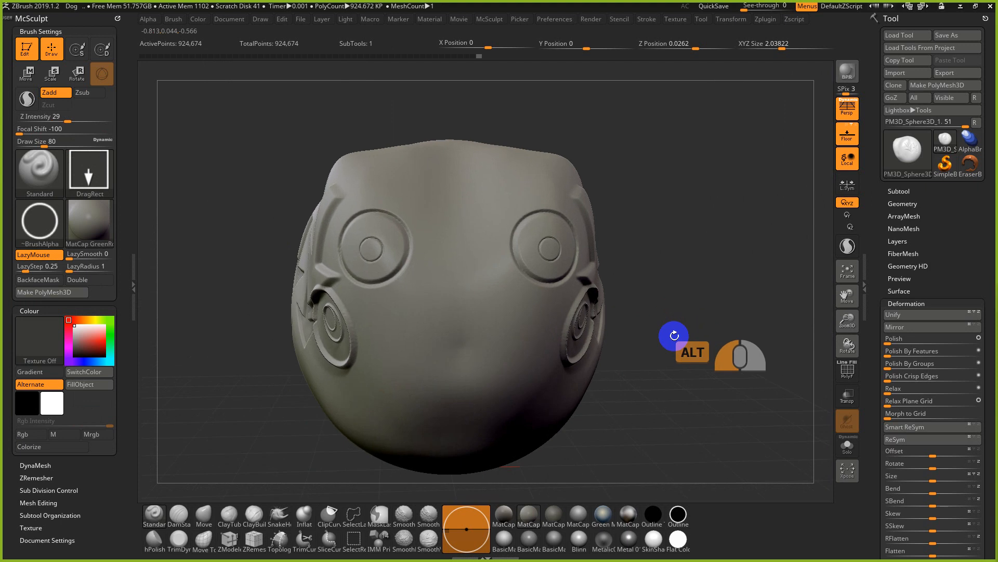
Smooth over the ring stamp on the front of the head
{"action": "mouse_move", "coordinate": [535, 251]}
{"action": "left_mouse_down", "text": "shift"}
{"action": "mouse_move", "coordinate": [555, 254]}
{"action": "mouse_move", "coordinate": [546, 251]}
{"action": "mouse_move", "coordinate": [565, 281]}
{"action": "left_mouse_up", "text": "shift"}
{"action": "left_click_drag", "start_coordinate": [620, 298], "coordinate": [657, 305]}
{"action": "left_click_drag", "start_coordinate": [545, 245], "coordinate": [555, 252], "text": "shift"}
{"action": "left_click_drag", "start_coordinate": [666, 289], "coordinate": [704, 292]}
Undo the smoothing and all the ring and arrow stamps on the head
{"action": "key", "text": "ctrl+z"}
{"action": "key", "text": "ctrl+z"}
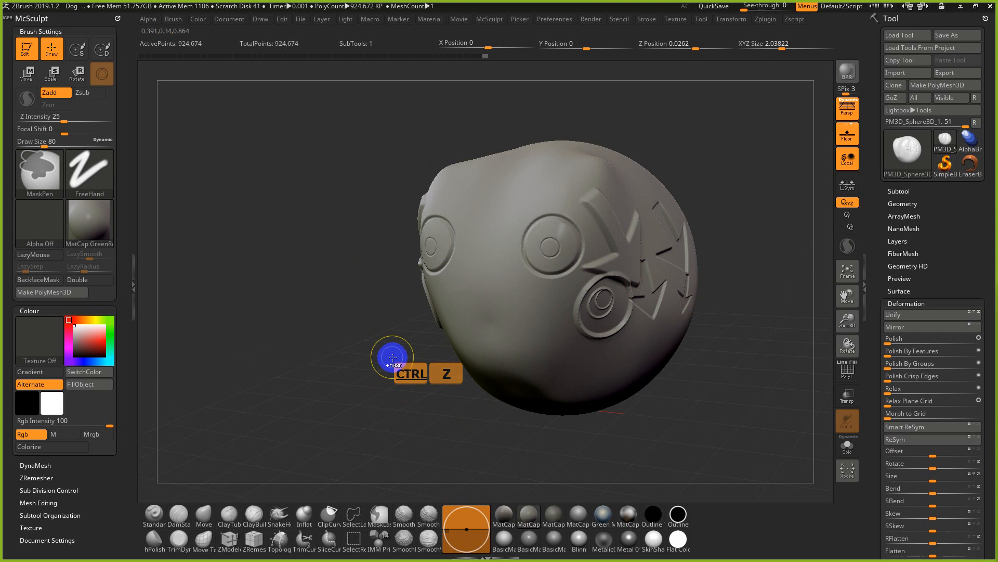
{"action": "key", "text": "ctrl+z"}
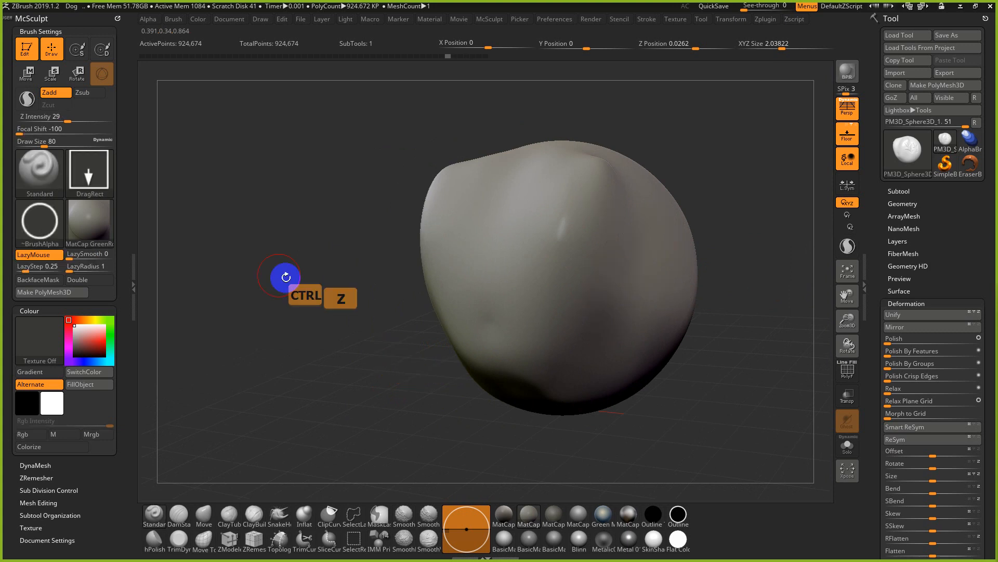
Switch the stroke type to Color Spray and spray test patches of overlapping rings across the head
{"action": "left_click", "coordinate": [90, 171]}
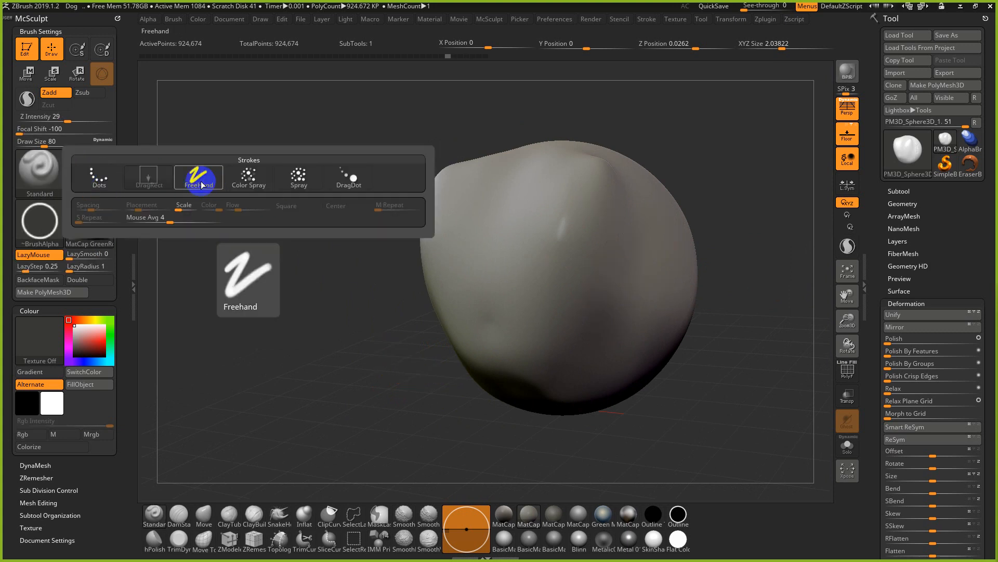
{"action": "left_click", "coordinate": [202, 183]}
{"action": "left_click", "coordinate": [90, 171]}
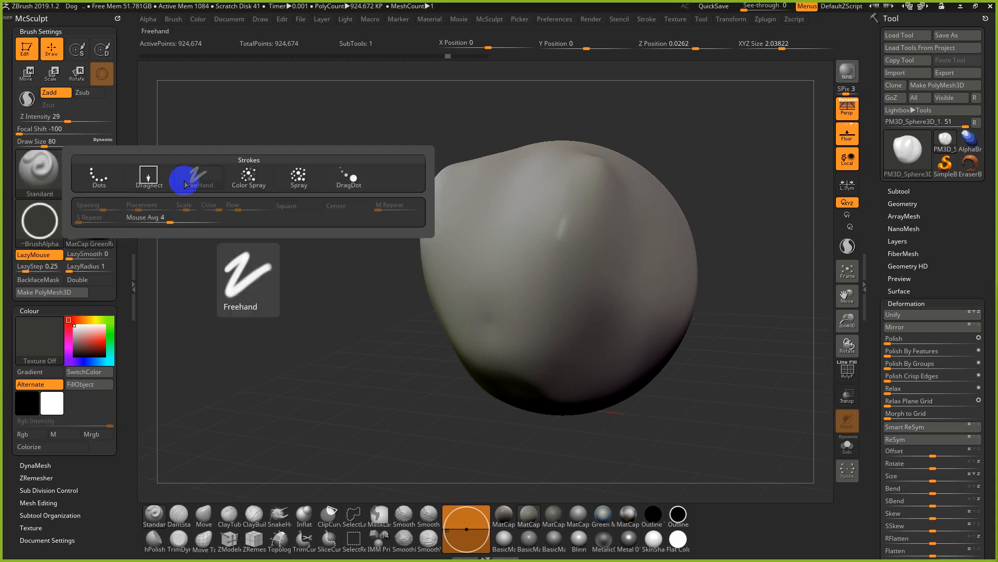
{"action": "left_click", "coordinate": [248, 177]}
{"action": "mouse_move", "coordinate": [437, 262]}
{"action": "left_mouse_down"}
{"action": "mouse_move", "coordinate": [613, 247]}
{"action": "mouse_move", "coordinate": [639, 350]}
{"action": "mouse_move", "coordinate": [628, 261]}
{"action": "left_mouse_up"}
{"action": "key", "text": "ctrl+z"}
{"action": "mouse_move", "coordinate": [616, 221]}
{"action": "left_mouse_down"}
{"action": "mouse_move", "coordinate": [631, 258]}
{"action": "mouse_move", "coordinate": [688, 328]}
{"action": "mouse_move", "coordinate": [615, 315]}
{"action": "mouse_move", "coordinate": [675, 272]}
{"action": "left_mouse_up"}
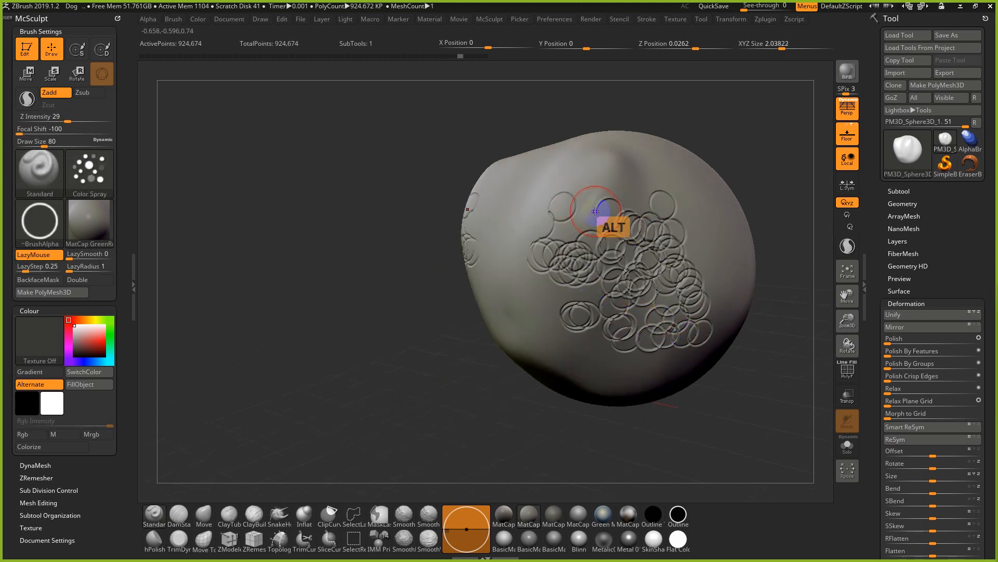
Undo the ring sprays on the head
{"action": "key", "text": "ctrl+z"}
{"action": "key", "text": "ctrl+z"}
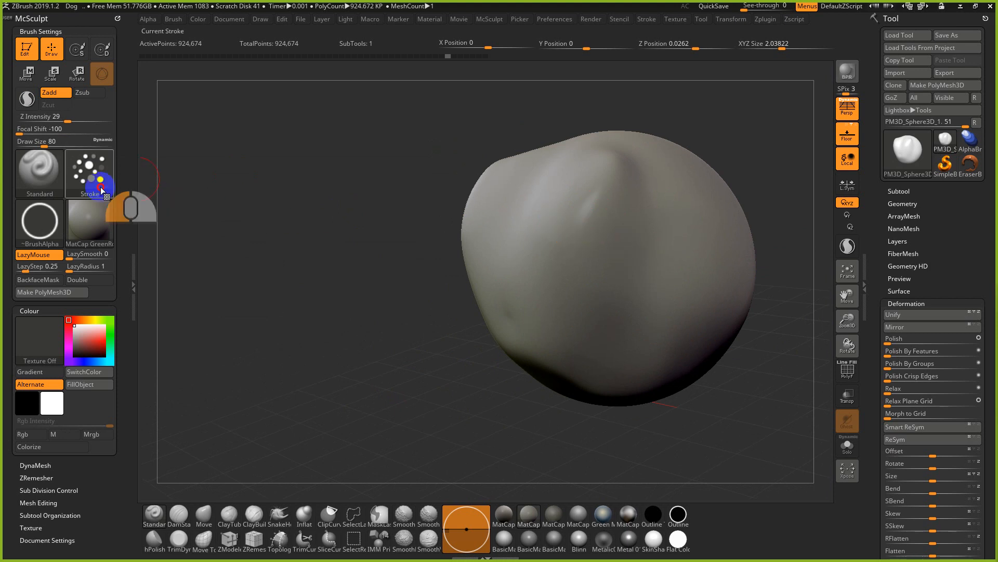
{"action": "left_click", "coordinate": [90, 172]}
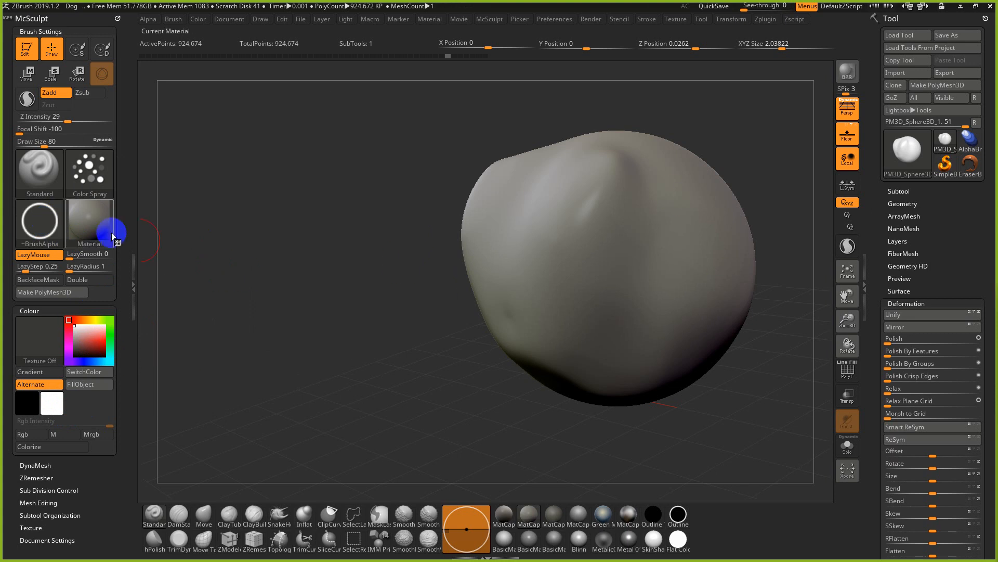
Try red and several greens as the current colour, and set it back to white
{"action": "left_click", "coordinate": [103, 343]}
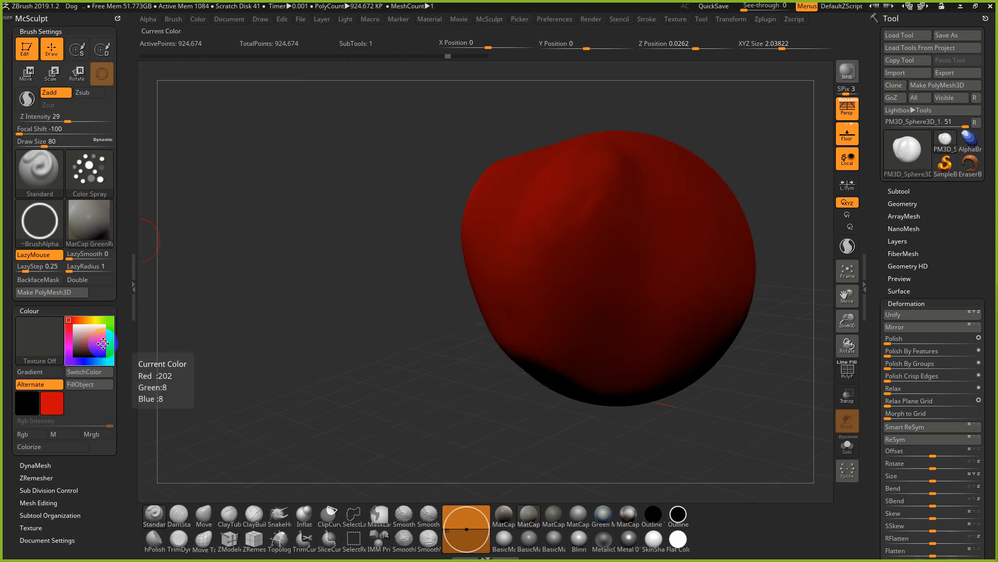
{"action": "left_click", "coordinate": [91, 349]}
{"action": "left_click", "coordinate": [111, 320]}
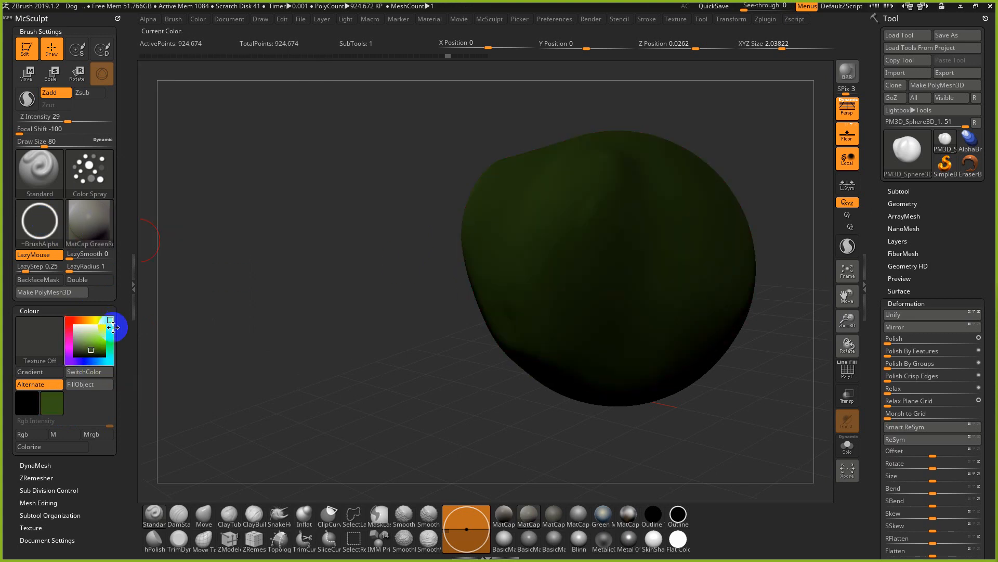
{"action": "left_click", "coordinate": [105, 341]}
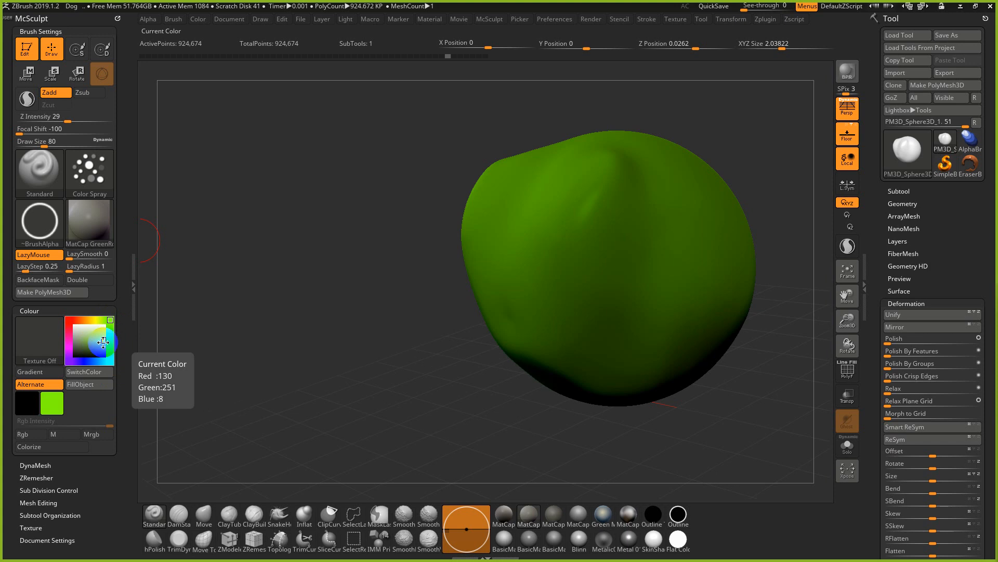
{"action": "left_click_drag", "start_coordinate": [103, 342], "coordinate": [115, 319]}
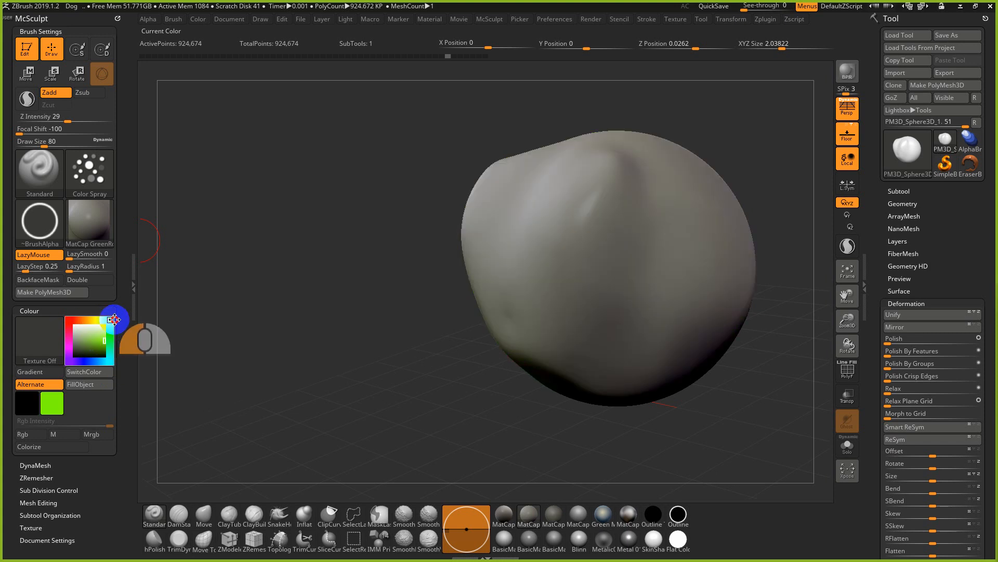
{"action": "left_click", "coordinate": [74, 325]}
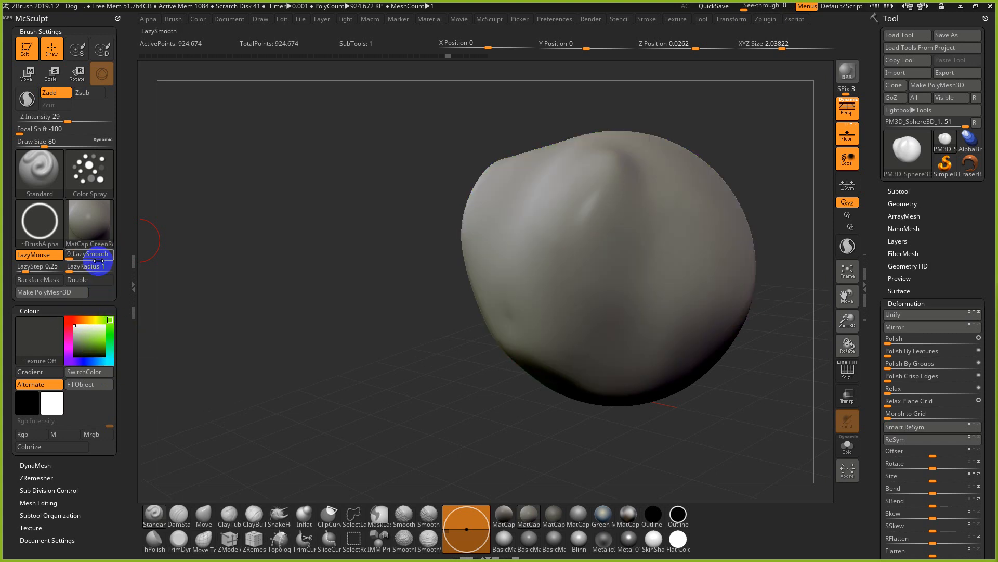
Try the MatCap Sculpy2 material on the head and change it to Green Metallic
{"action": "left_click", "coordinate": [92, 233]}
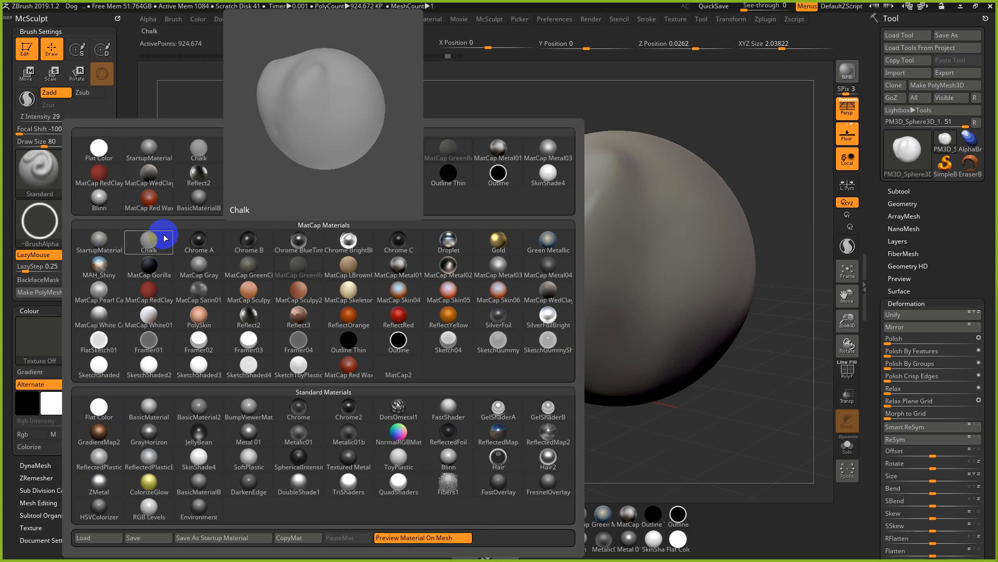
{"action": "left_click", "coordinate": [300, 295]}
{"action": "left_click", "coordinate": [93, 233]}
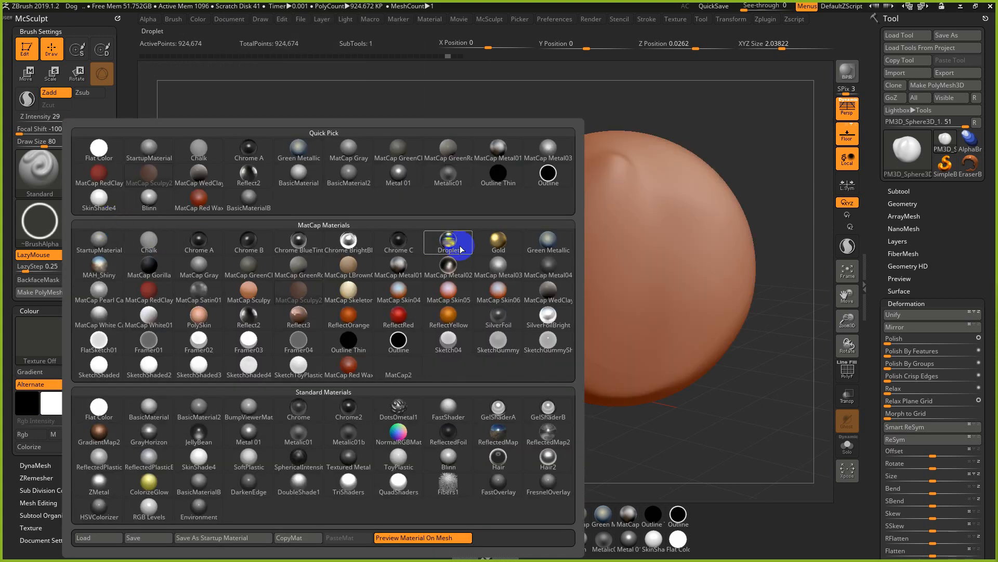
{"action": "left_click", "coordinate": [541, 239]}
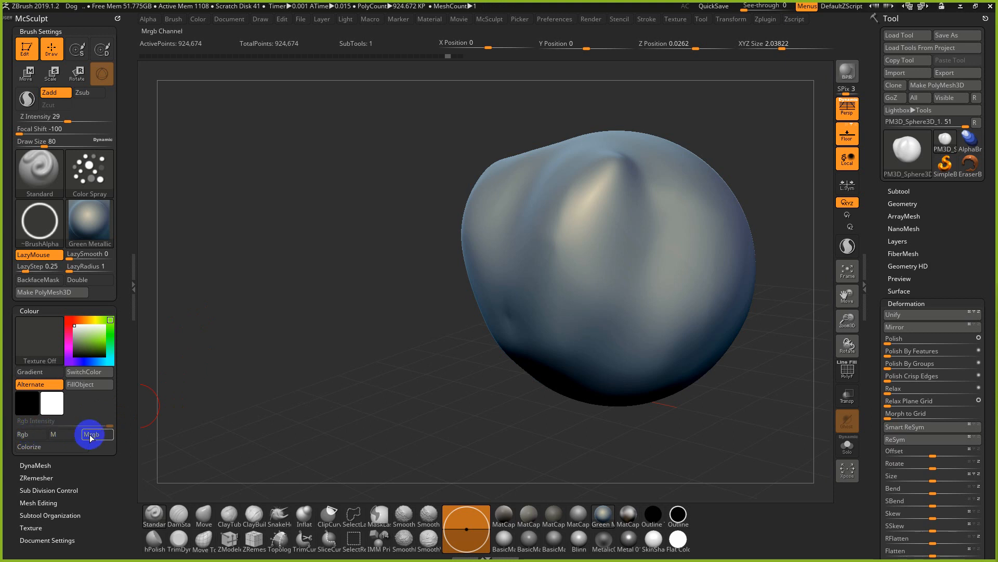
Try spraying rings on the head with the Rgb channel enabled, undo the spray and disable Rgb
{"action": "left_click", "coordinate": [32, 435]}
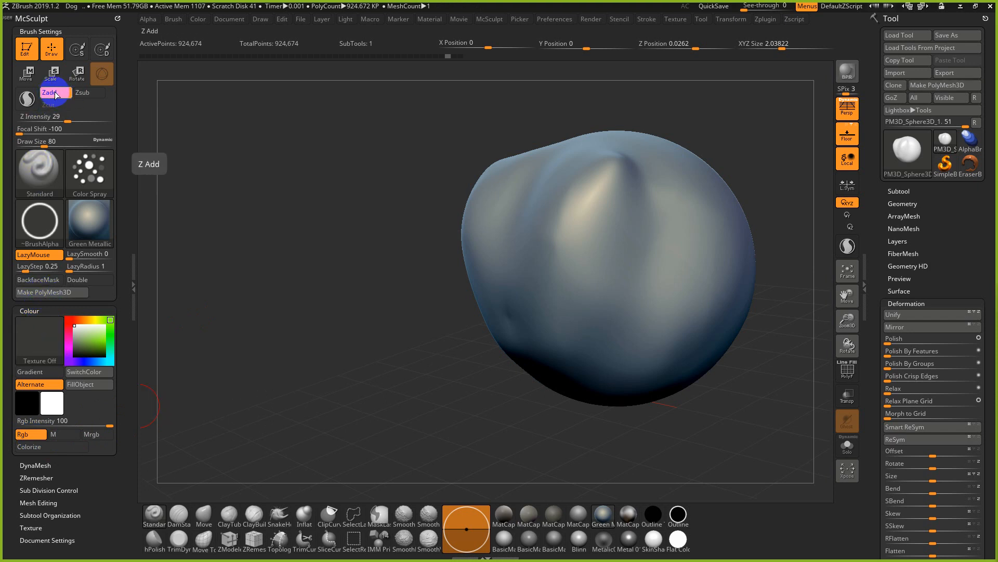
{"action": "mouse_move", "coordinate": [598, 180]}
{"action": "left_mouse_down"}
{"action": "mouse_move", "coordinate": [631, 207]}
{"action": "mouse_move", "coordinate": [602, 189]}
{"action": "mouse_move", "coordinate": [639, 309]}
{"action": "left_mouse_up"}
{"action": "key", "text": "ctrl+z"}
{"action": "left_click", "coordinate": [24, 433]}
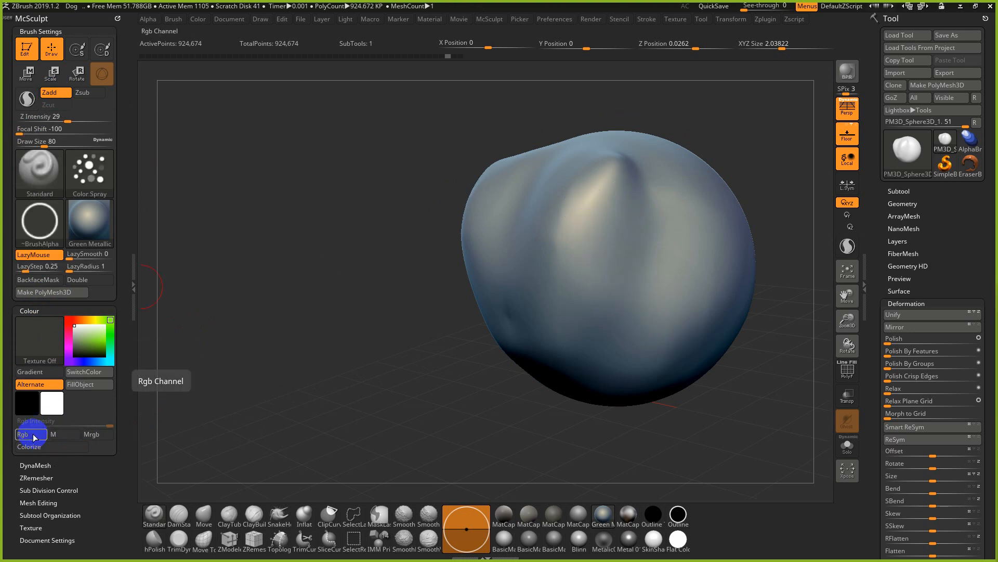
Spray recessed rings down the front of the head with Zsub enabled, and return the brush to Zadd
{"action": "left_click", "coordinate": [82, 92]}
{"action": "mouse_move", "coordinate": [625, 202]}
{"action": "left_mouse_down"}
{"action": "mouse_move", "coordinate": [636, 222]}
{"action": "mouse_move", "coordinate": [610, 338]}
{"action": "left_mouse_up"}
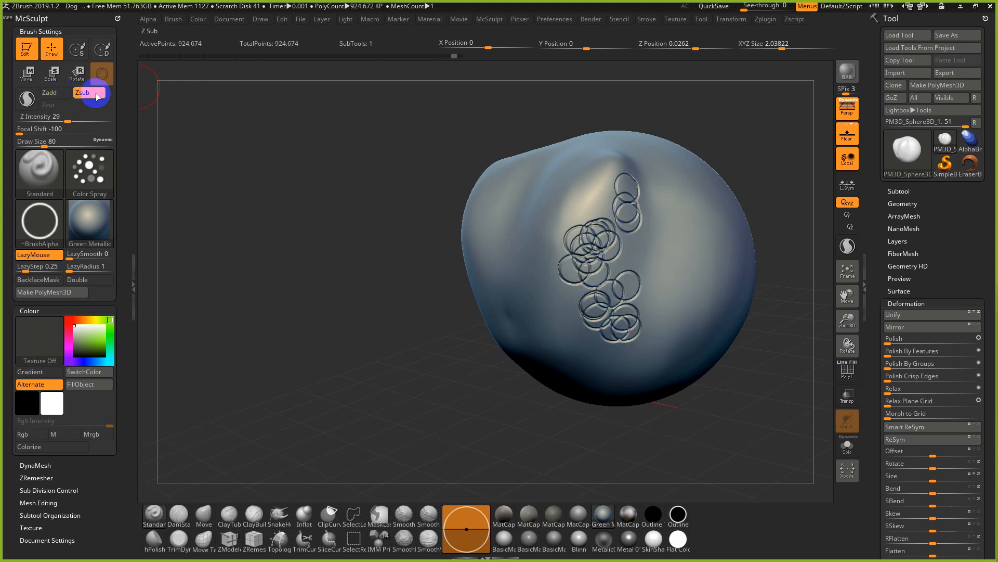
{"action": "left_click", "coordinate": [56, 94]}
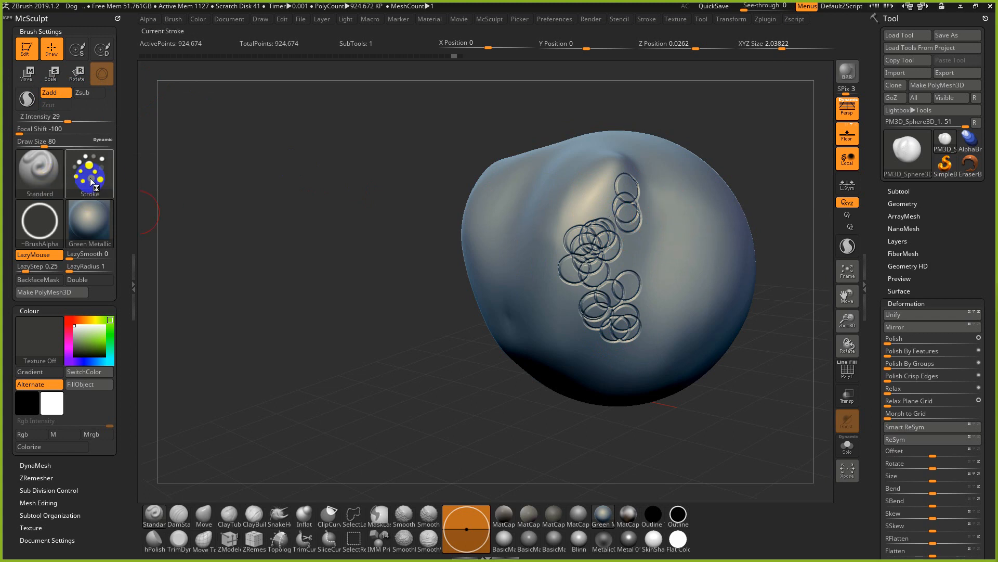
Spray raised rings beside the recessed ones and inverted, recessed rings farther around the side of the head
{"action": "mouse_move", "coordinate": [669, 234]}
{"action": "left_mouse_down"}
{"action": "mouse_move", "coordinate": [676, 224]}
{"action": "mouse_move", "coordinate": [671, 343]}
{"action": "left_mouse_up"}
{"action": "left_click_drag", "start_coordinate": [751, 387], "coordinate": [717, 390]}
{"action": "left_click_drag", "start_coordinate": [738, 227], "coordinate": [737, 320], "text": "alt"}
{"action": "left_click_drag", "start_coordinate": [763, 379], "coordinate": [792, 403]}
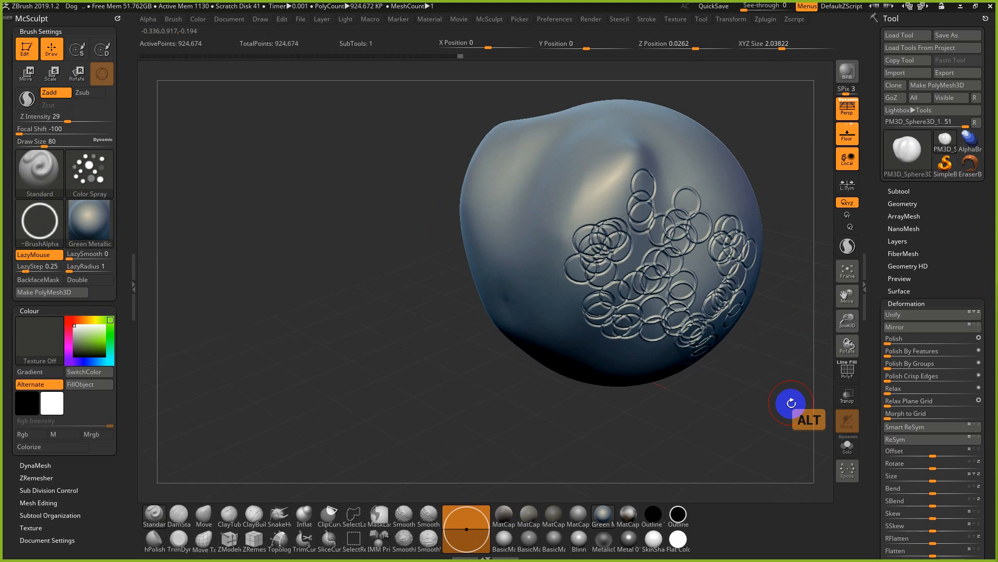
Undo all the raised and recessed ring sprays on the head
{"action": "key", "text": "ctrl+z"}
{"action": "key", "text": "ctrl+z"}
{"action": "key", "text": "ctrl+z"}
{"action": "key", "text": "ctrl+z"}
{"action": "key", "text": "ctrl+z"}
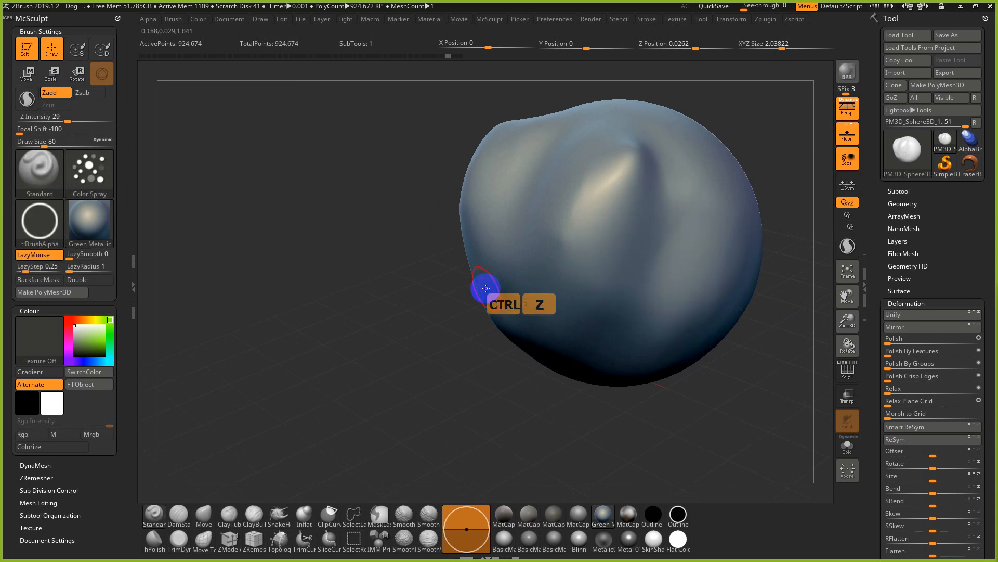
Switch the stroke type to FreeHand and carve a curved recessed test band of rings across the head, undoing the band
{"action": "left_click", "coordinate": [95, 183]}
{"action": "left_click", "coordinate": [156, 179]}
{"action": "left_click_drag", "start_coordinate": [725, 229], "coordinate": [590, 257], "text": "alt"}
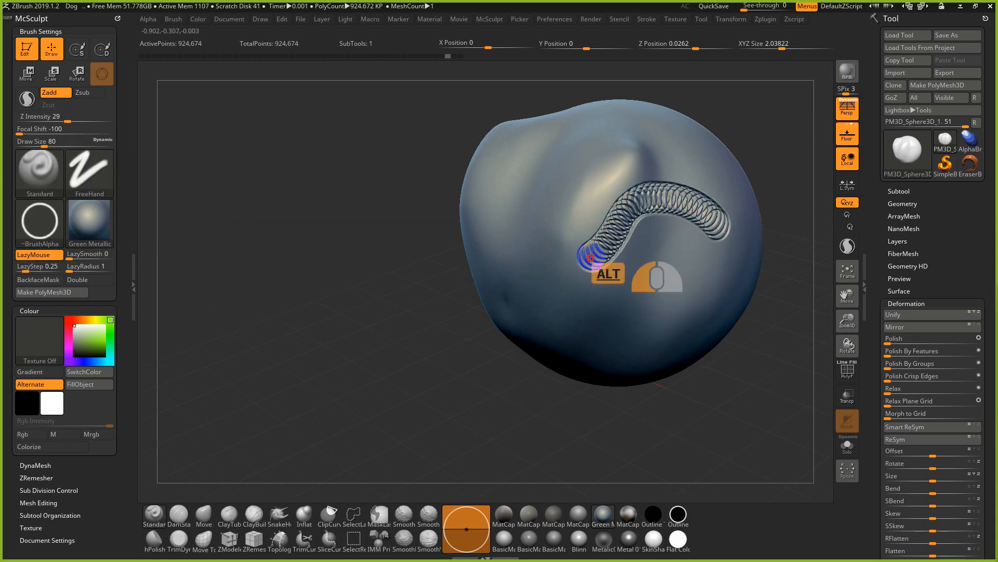
{"action": "key", "text": "ctrl+z"}
{"action": "mouse_move", "coordinate": [52, 207]}
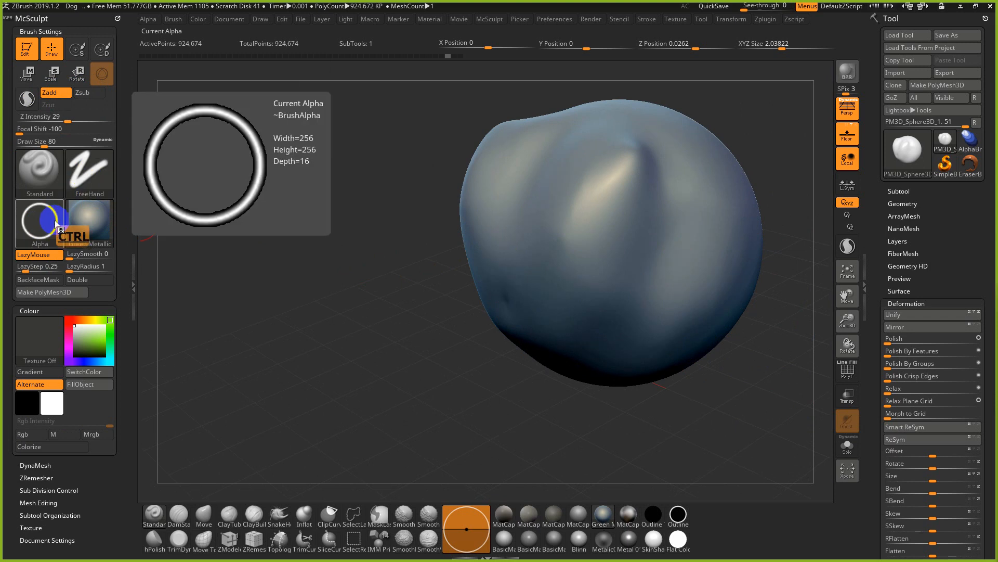
{"action": "left_click", "coordinate": [88, 220]}
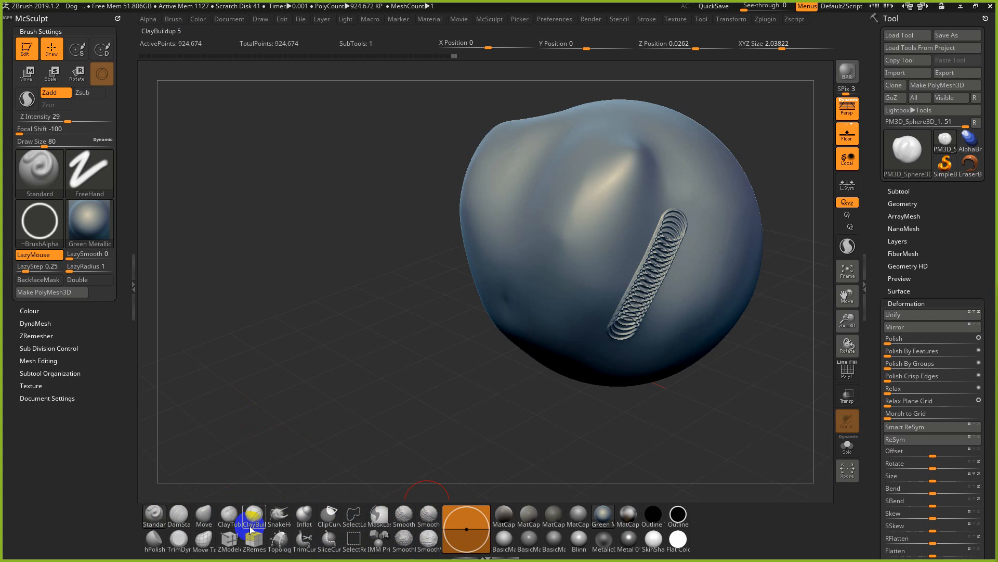
Choose the Noise brush and paint noise texture over the head with the draw size enlarged to 228
{"action": "left_click", "coordinate": [46, 167]}
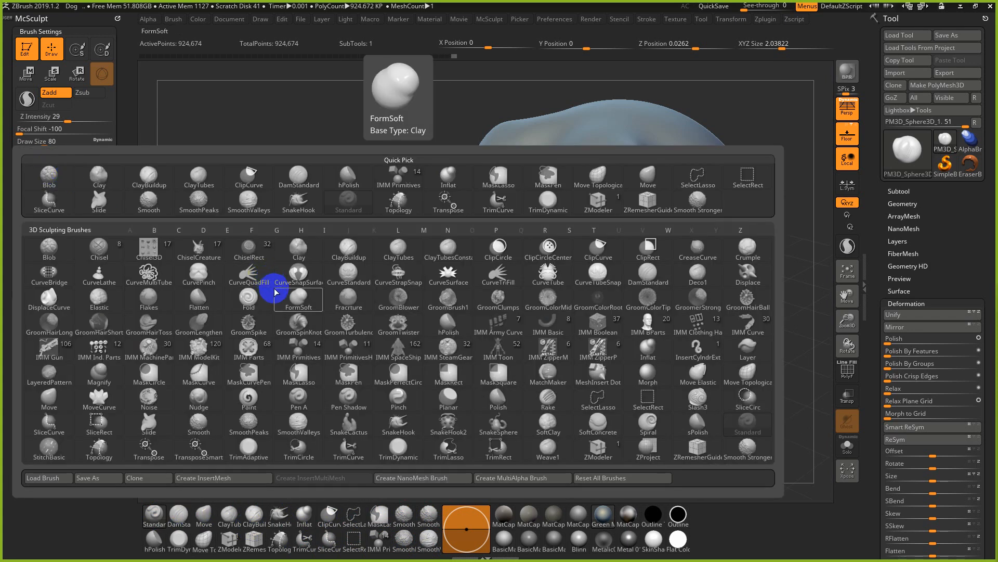
{"action": "key", "text": "n"}
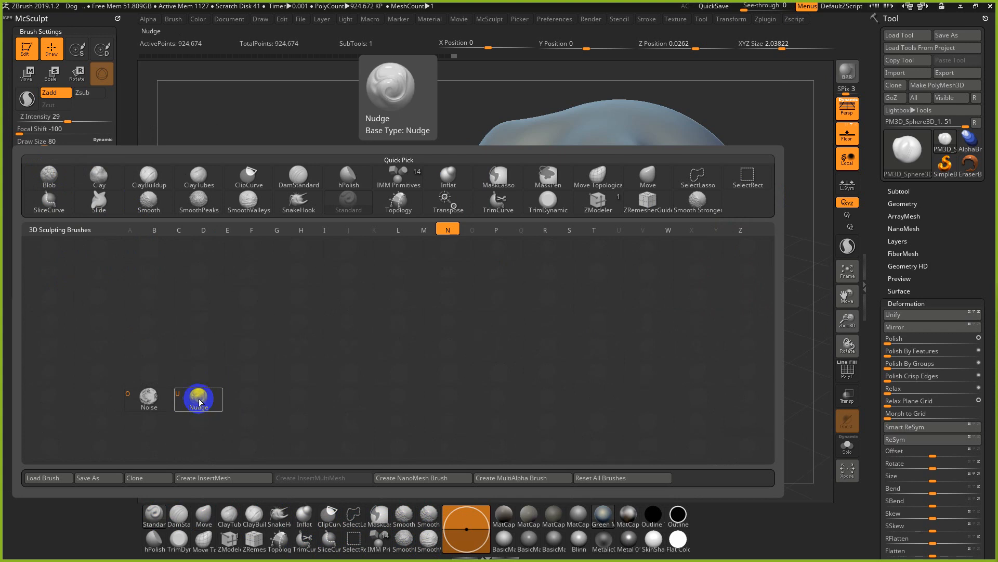
{"action": "left_click", "coordinate": [149, 401]}
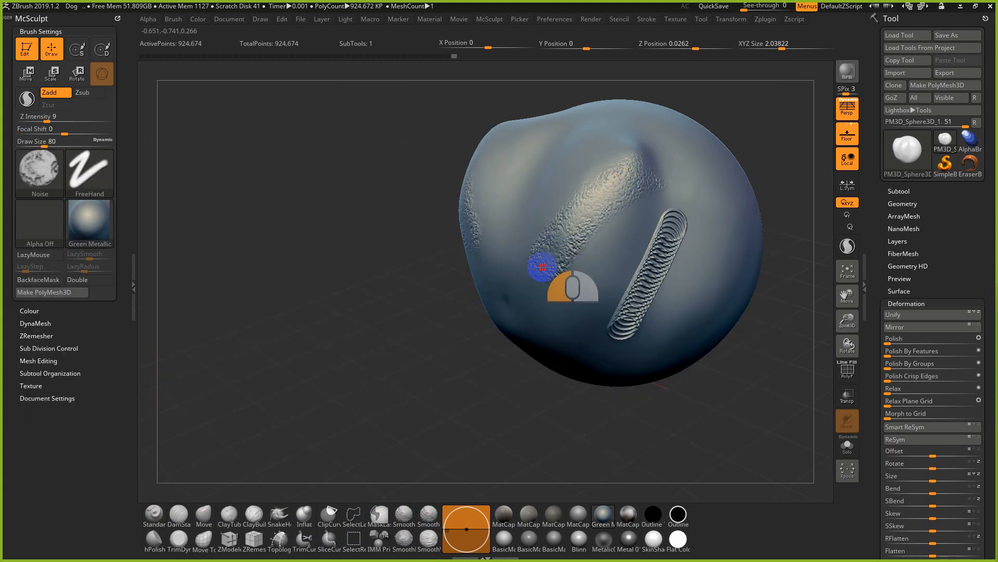
{"action": "key", "text": "s"}
{"action": "mouse_move", "coordinate": [610, 180]}
{"action": "left_mouse_down"}
{"action": "mouse_move", "coordinate": [557, 263]}
{"action": "mouse_move", "coordinate": [586, 268]}
{"action": "left_mouse_up"}
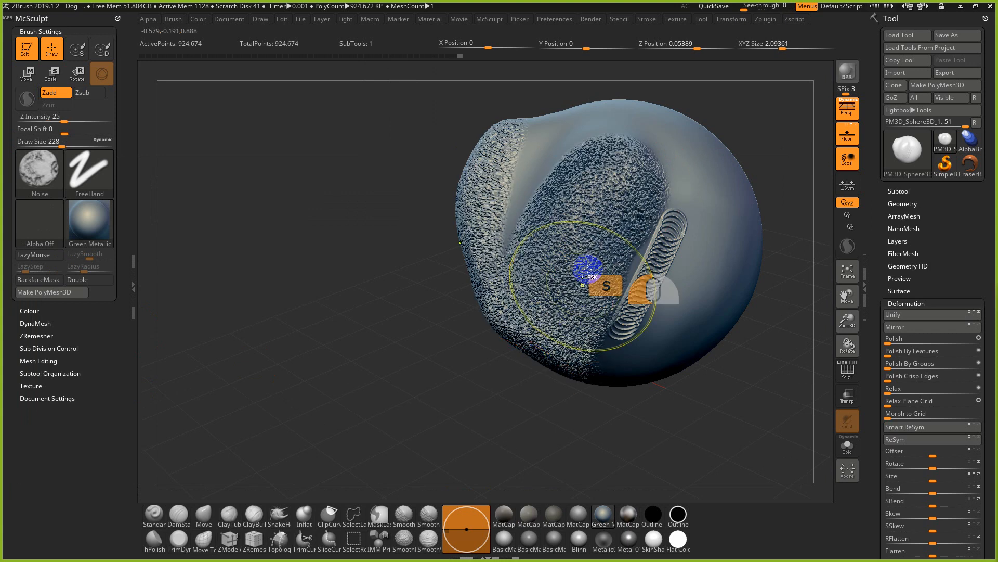
Undo the large noise strokes and reduce the draw size to 74
{"action": "key", "text": "ctrl+z"}
{"action": "key", "text": "ctrl+z"}
{"action": "key", "text": "s"}
{"action": "left_click_drag", "start_coordinate": [598, 207], "coordinate": [580, 207]}
Paint narrower noise strokes down the side of the head and undo them
{"action": "mouse_move", "coordinate": [610, 176]}
{"action": "left_mouse_down"}
{"action": "mouse_move", "coordinate": [517, 344]}
{"action": "mouse_move", "coordinate": [567, 314]}
{"action": "mouse_move", "coordinate": [580, 355]}
{"action": "mouse_move", "coordinate": [543, 302]}
{"action": "left_mouse_up"}
{"action": "left_click_drag", "start_coordinate": [562, 162], "coordinate": [520, 288]}
{"action": "left_click_drag", "start_coordinate": [538, 165], "coordinate": [494, 297]}
{"action": "left_click_drag", "start_coordinate": [416, 338], "coordinate": [470, 356]}
{"action": "mouse_move", "coordinate": [457, 384]}
{"action": "left_mouse_down", "text": "alt"}
{"action": "mouse_move", "coordinate": [516, 402]}
{"action": "mouse_move", "coordinate": [512, 364]}
{"action": "mouse_move", "coordinate": [517, 395]}
{"action": "mouse_move", "coordinate": [513, 384]}
{"action": "left_mouse_up", "text": "alt"}
{"action": "key", "text": "ctrl+z"}
{"action": "key", "text": "ctrl+z"}
{"action": "key", "text": "ctrl+z"}
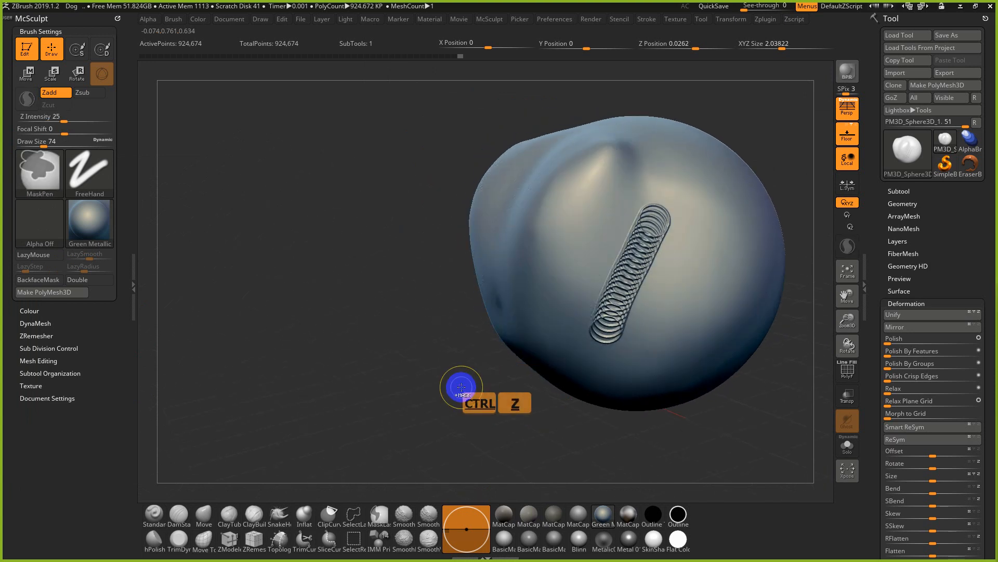
Return to the Standard brush and start saving it as a brush preset named "Ring B", cancelling the save
{"action": "left_click", "coordinate": [154, 514]}
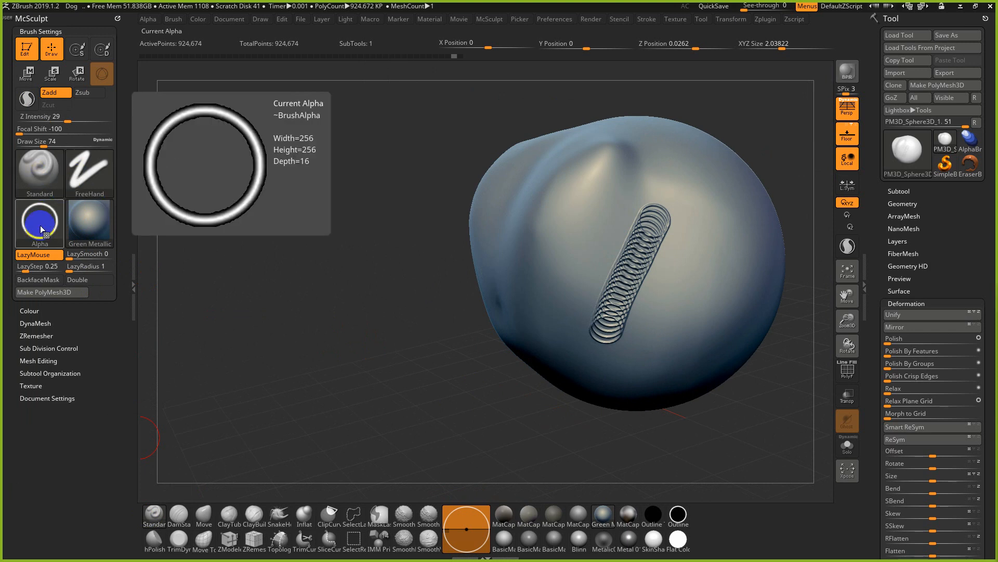
{"action": "left_click", "coordinate": [33, 174]}
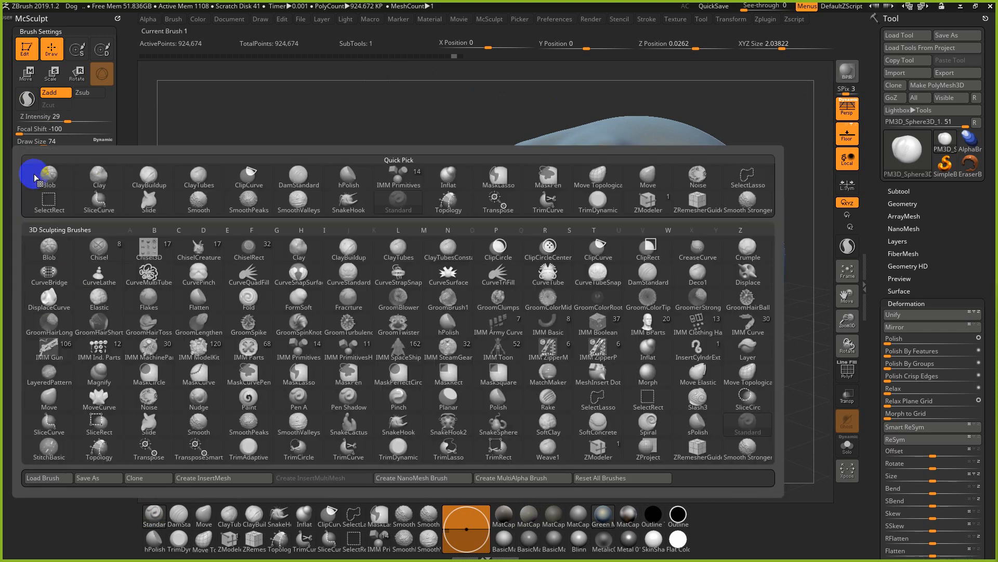
{"action": "left_click", "coordinate": [110, 477]}
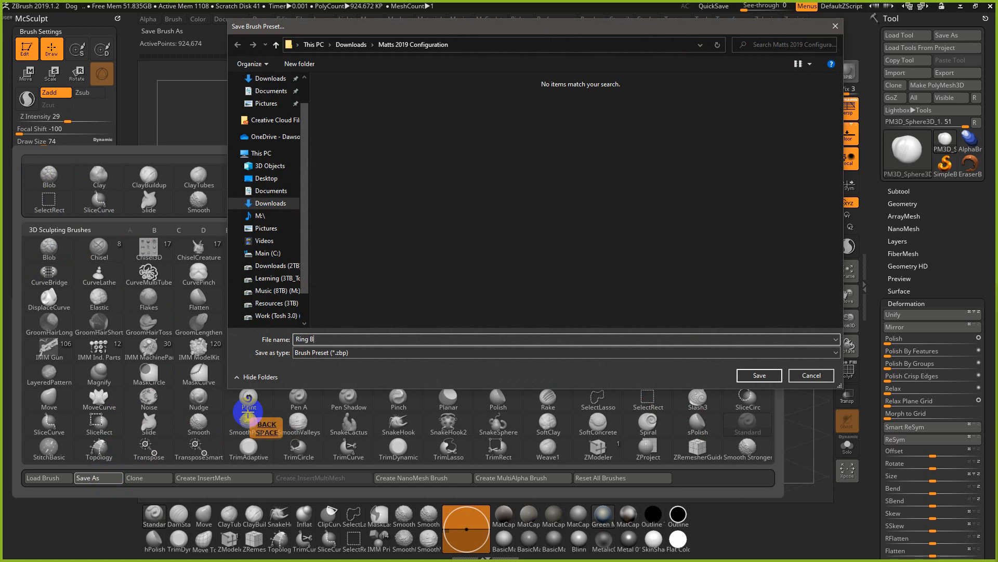
{"action": "left_click", "coordinate": [814, 371]}
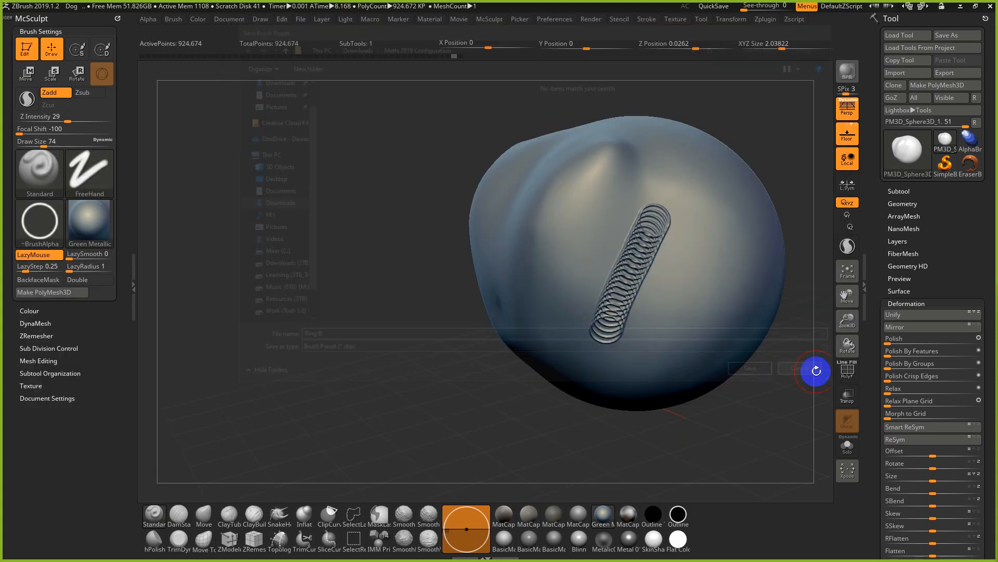
Reset all brushes to their default settings
{"action": "left_click", "coordinate": [54, 178]}
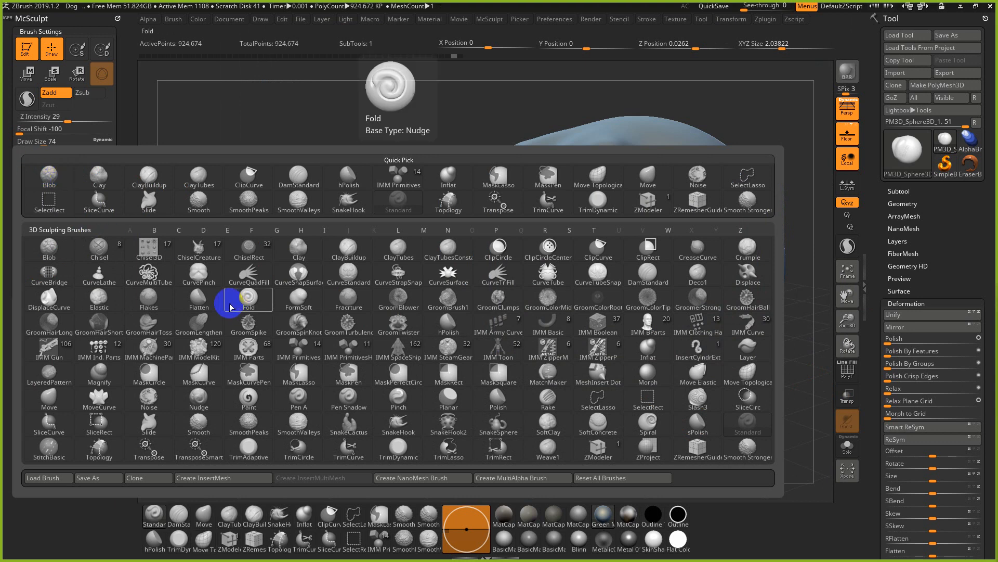
{"action": "left_click", "coordinate": [602, 478]}
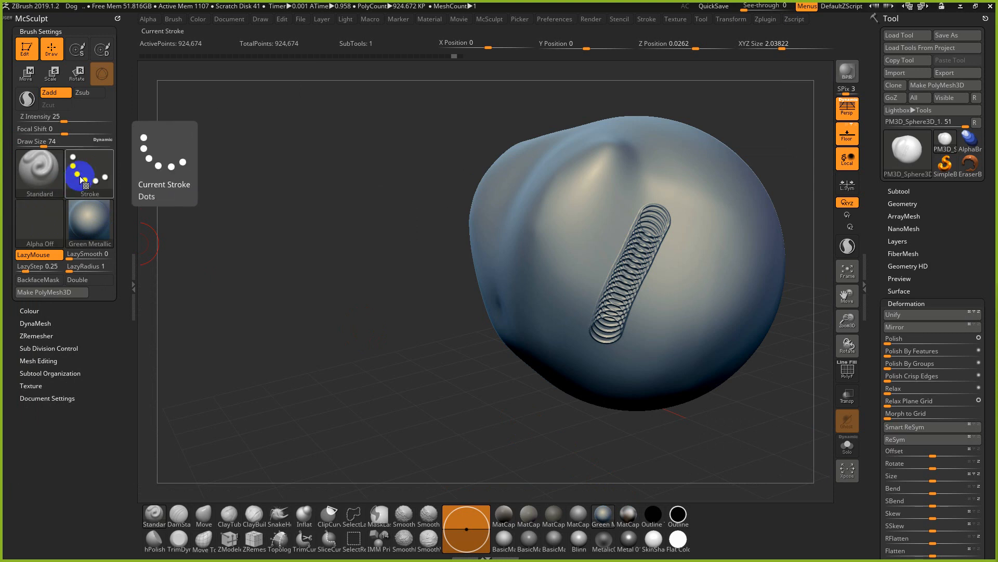
Give the Standard brush the arrow-shaped Alpha 33, with the side of the head facing the view
{"action": "left_click_drag", "start_coordinate": [390, 350], "coordinate": [341, 379], "text": "alt"}
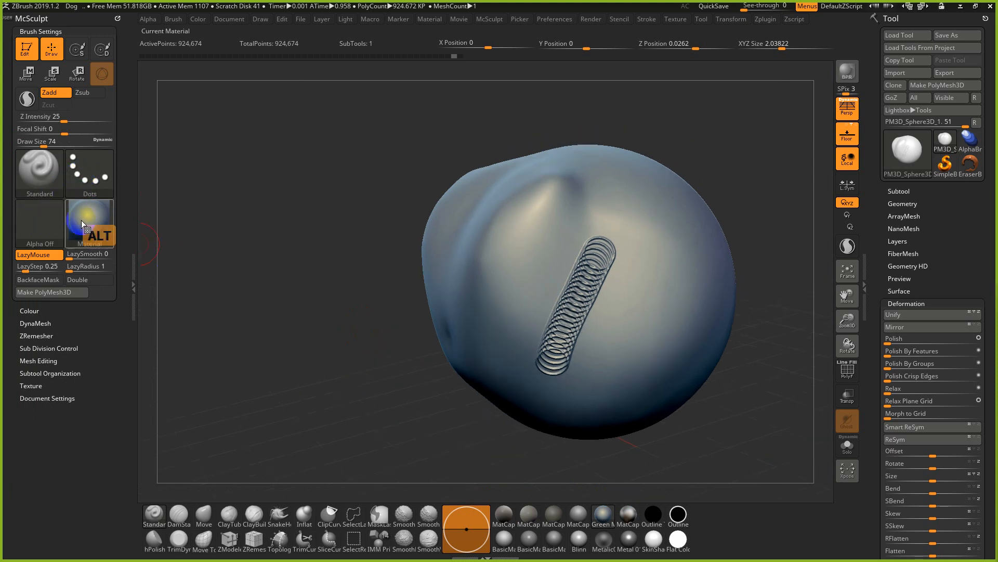
{"action": "left_click", "coordinate": [45, 222]}
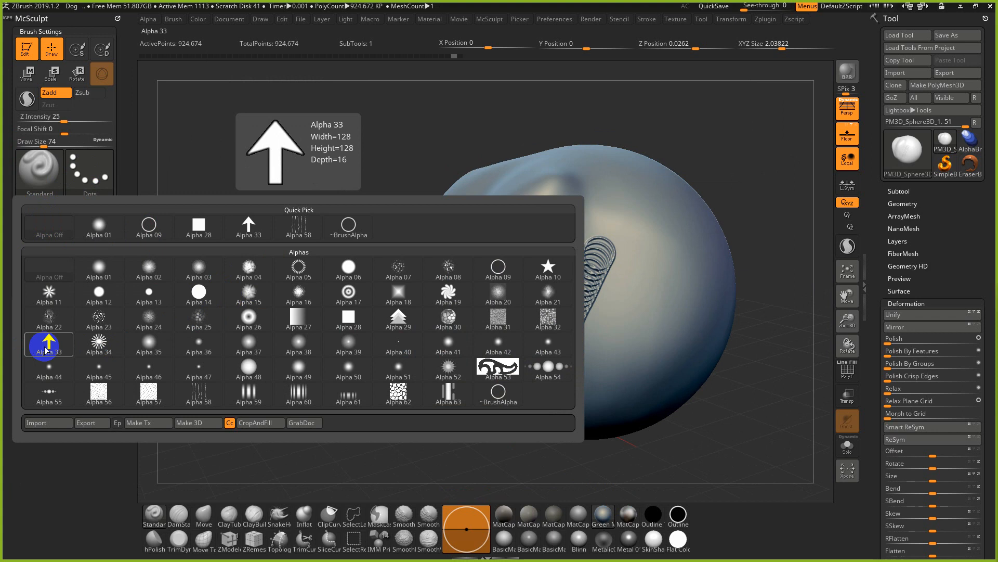
{"action": "left_click", "coordinate": [45, 350]}
{"action": "mouse_move", "coordinate": [390, 466]}
{"action": "left_mouse_down", "text": "alt"}
{"action": "mouse_move", "coordinate": [387, 436]}
{"action": "mouse_move", "coordinate": [431, 400]}
{"action": "left_mouse_up", "text": "alt"}
Paint curved test strokes of arrows across the side of the head, undoing each one before painting another
{"action": "mouse_move", "coordinate": [556, 245]}
{"action": "left_mouse_down", "text": "alt"}
{"action": "mouse_move", "coordinate": [489, 229]}
{"action": "mouse_move", "coordinate": [419, 334]}
{"action": "left_mouse_up", "text": "alt"}
{"action": "key", "text": "ctrl+z"}
{"action": "mouse_move", "coordinate": [616, 259]}
{"action": "left_mouse_down"}
{"action": "mouse_move", "coordinate": [535, 218]}
{"action": "mouse_move", "coordinate": [430, 250]}
{"action": "mouse_move", "coordinate": [476, 205]}
{"action": "left_mouse_up"}
{"action": "key", "text": "ctrl+z"}
{"action": "mouse_move", "coordinate": [589, 267]}
{"action": "left_mouse_down"}
{"action": "mouse_move", "coordinate": [508, 220]}
{"action": "mouse_move", "coordinate": [436, 249]}
{"action": "left_mouse_up"}
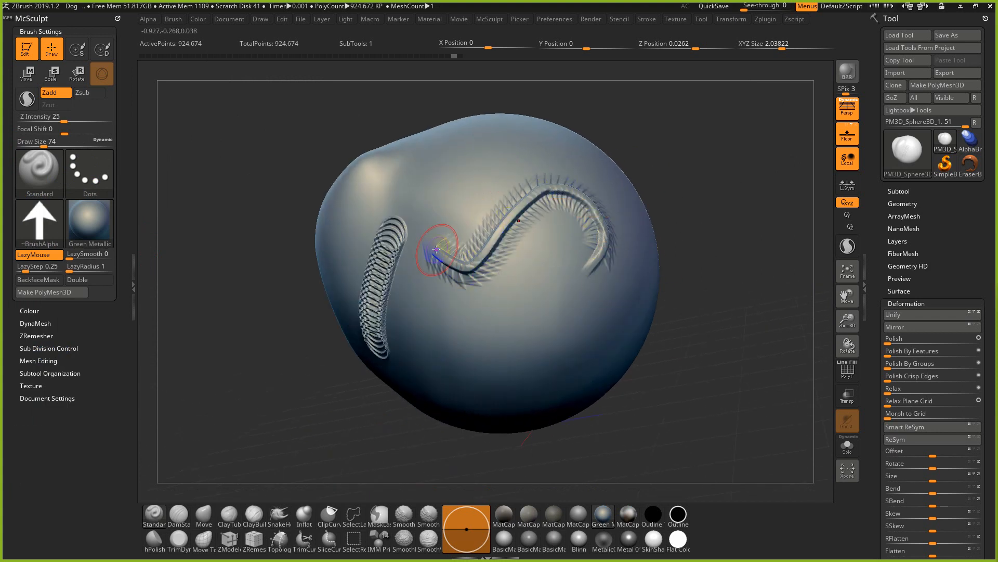
{"action": "key", "text": "ctrl+z"}
{"action": "mouse_move", "coordinate": [624, 257]}
{"action": "left_mouse_down"}
{"action": "mouse_move", "coordinate": [585, 221]}
{"action": "mouse_move", "coordinate": [474, 285]}
{"action": "mouse_move", "coordinate": [453, 281]}
{"action": "left_mouse_up"}
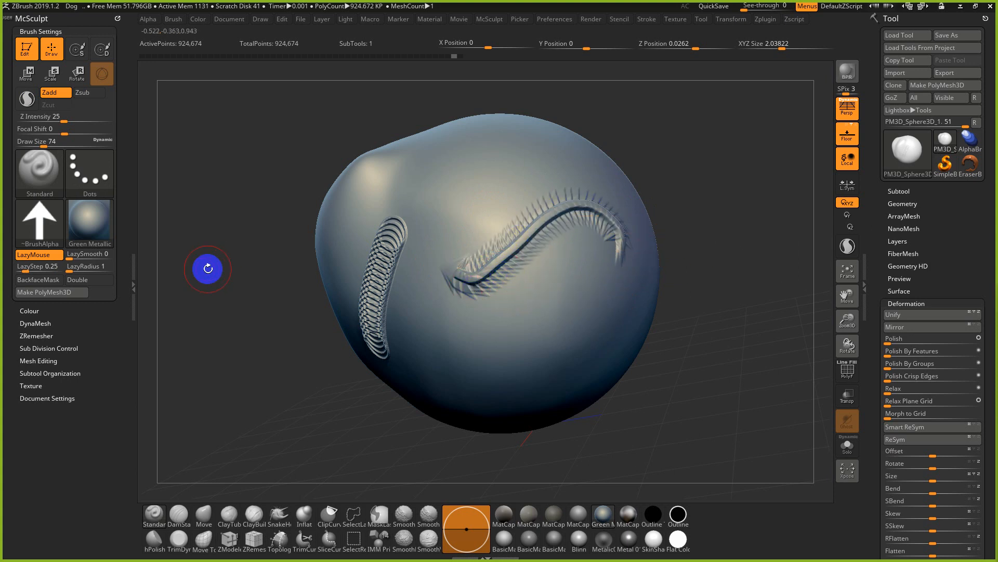
Switch LazyMouse off and on again, and paint and undo curved arrow strokes with it enabled
{"action": "left_click", "coordinate": [53, 256]}
{"action": "key", "text": "ctrl+z"}
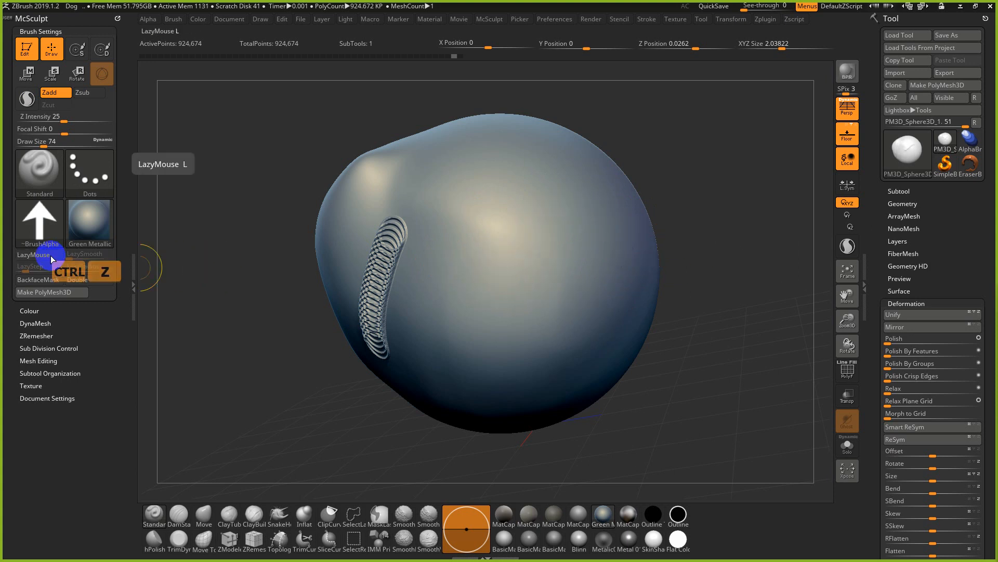
{"action": "left_click", "coordinate": [52, 256]}
{"action": "mouse_move", "coordinate": [574, 252]}
{"action": "left_mouse_down"}
{"action": "mouse_move", "coordinate": [599, 245]}
{"action": "mouse_move", "coordinate": [458, 273]}
{"action": "left_mouse_up"}
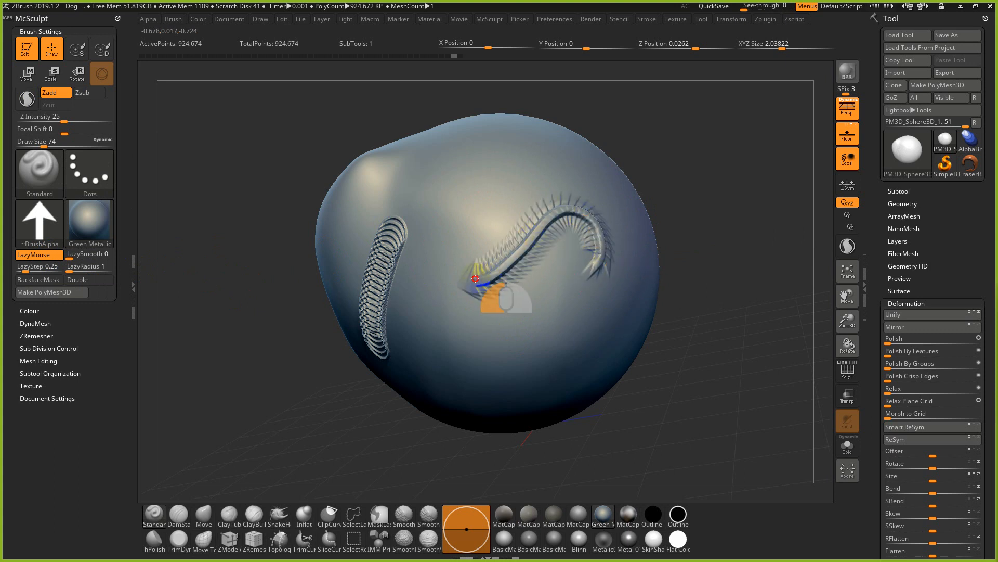
{"action": "key", "text": "ctrl+z"}
{"action": "mouse_move", "coordinate": [603, 296]}
{"action": "left_mouse_down"}
{"action": "mouse_move", "coordinate": [603, 270]}
{"action": "mouse_move", "coordinate": [468, 235]}
{"action": "left_mouse_up"}
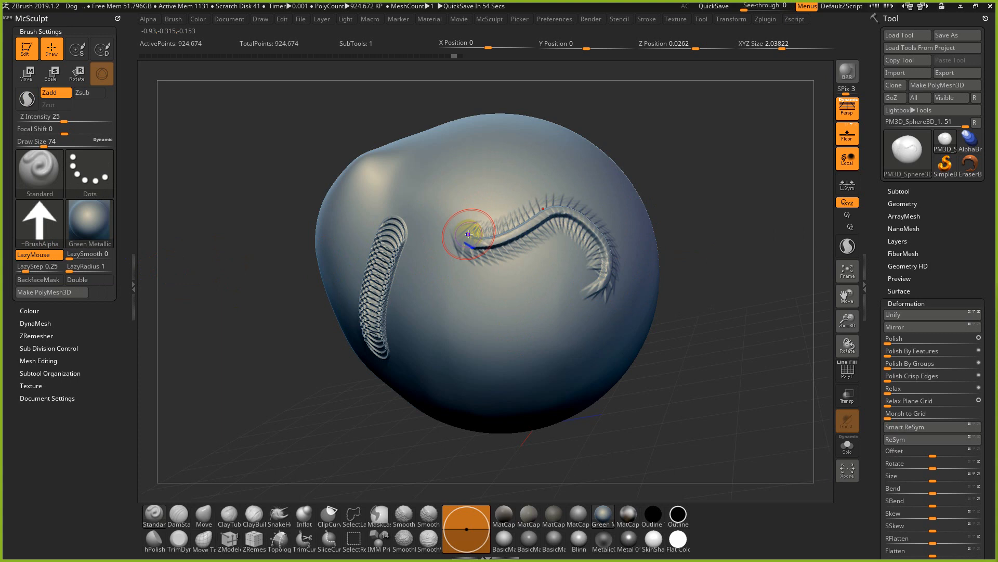
{"action": "key", "text": "ctrl+z"}
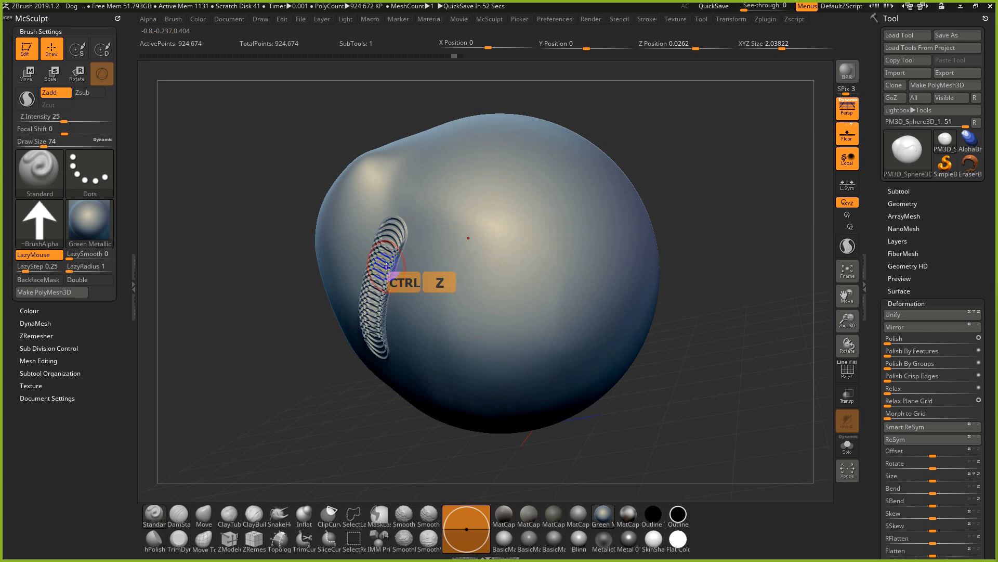
Set LazySmooth to 16 with LazyMouse enabled, and paint and undo a curved arrow stroke
{"action": "left_click", "coordinate": [53, 257]}
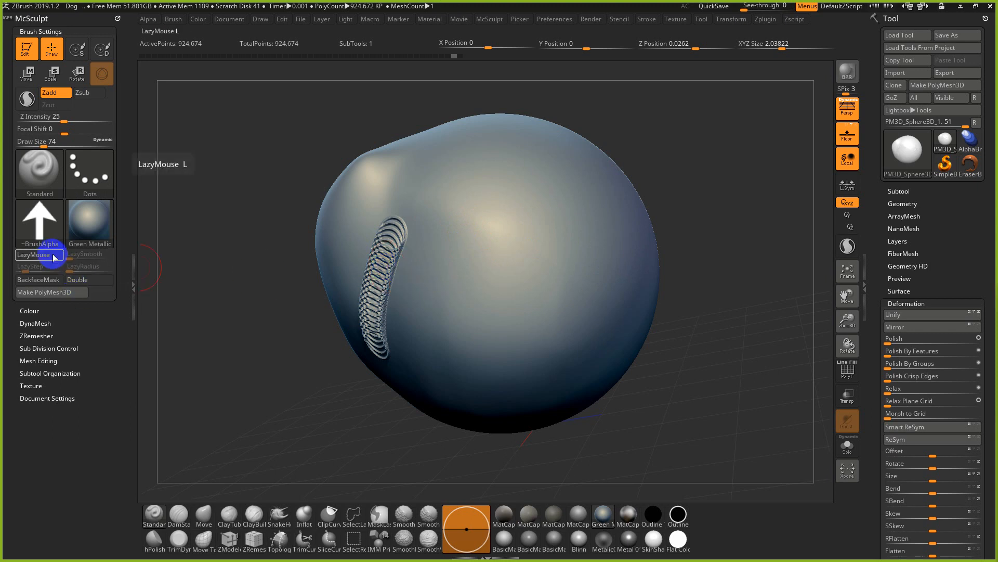
{"action": "left_click", "coordinate": [53, 258]}
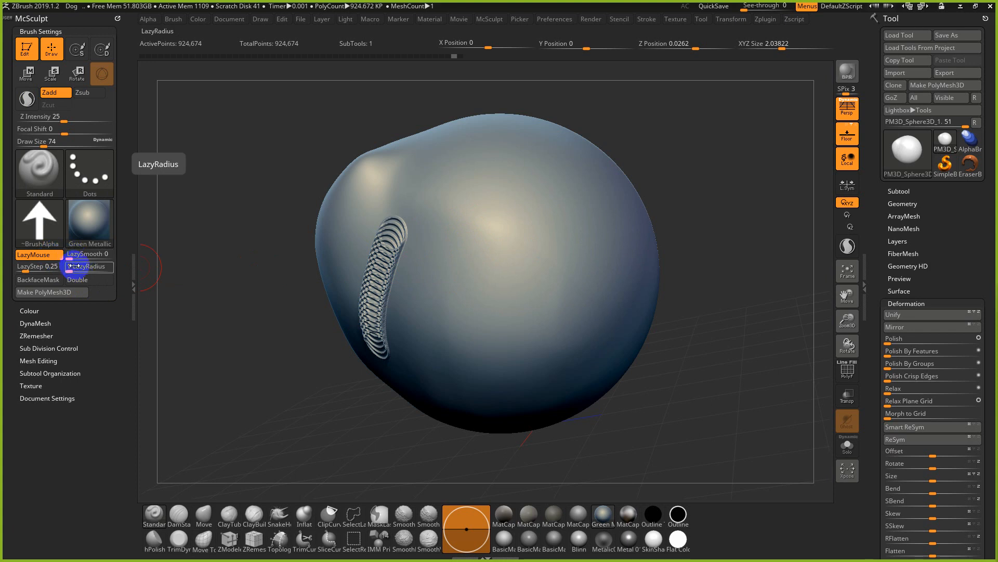
{"action": "left_click_drag", "start_coordinate": [71, 257], "coordinate": [142, 261]}
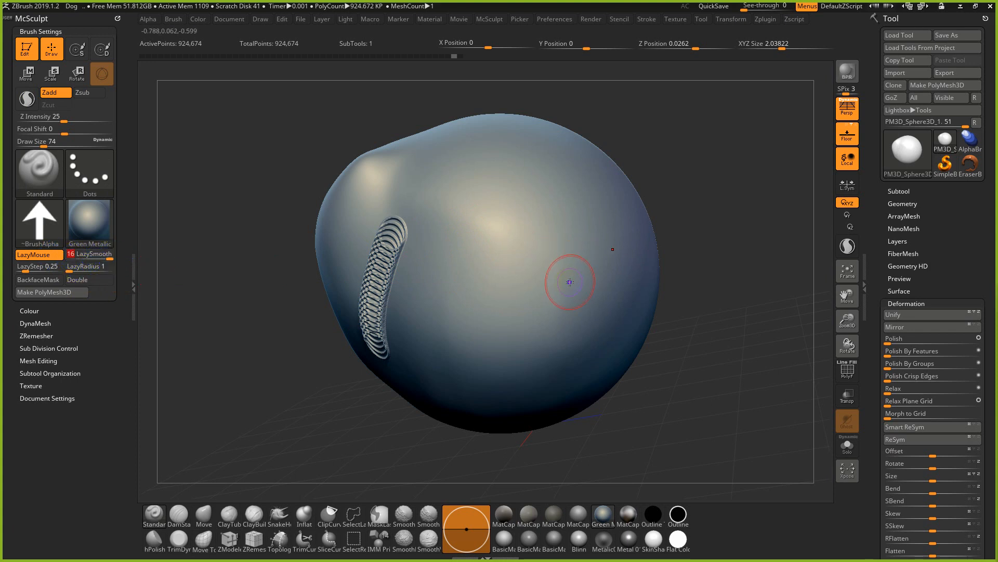
{"action": "mouse_move", "coordinate": [570, 282]}
{"action": "left_mouse_down"}
{"action": "mouse_move", "coordinate": [585, 251]}
{"action": "mouse_move", "coordinate": [543, 225]}
{"action": "mouse_move", "coordinate": [512, 239]}
{"action": "mouse_move", "coordinate": [466, 225]}
{"action": "mouse_move", "coordinate": [577, 229]}
{"action": "mouse_move", "coordinate": [509, 156]}
{"action": "left_mouse_up"}
{"action": "key", "text": "ctrl+z"}
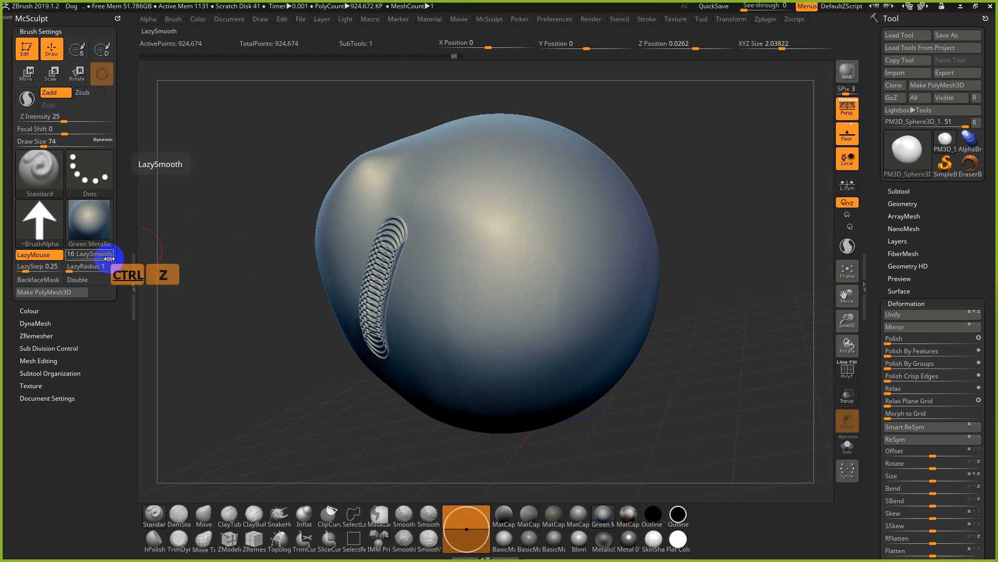
Lower LazySmooth to 8 and raise LazyRadius, testing them with an arrow stroke that is undone
{"action": "left_click_drag", "start_coordinate": [109, 258], "coordinate": [96, 254], "text": "ctrl"}
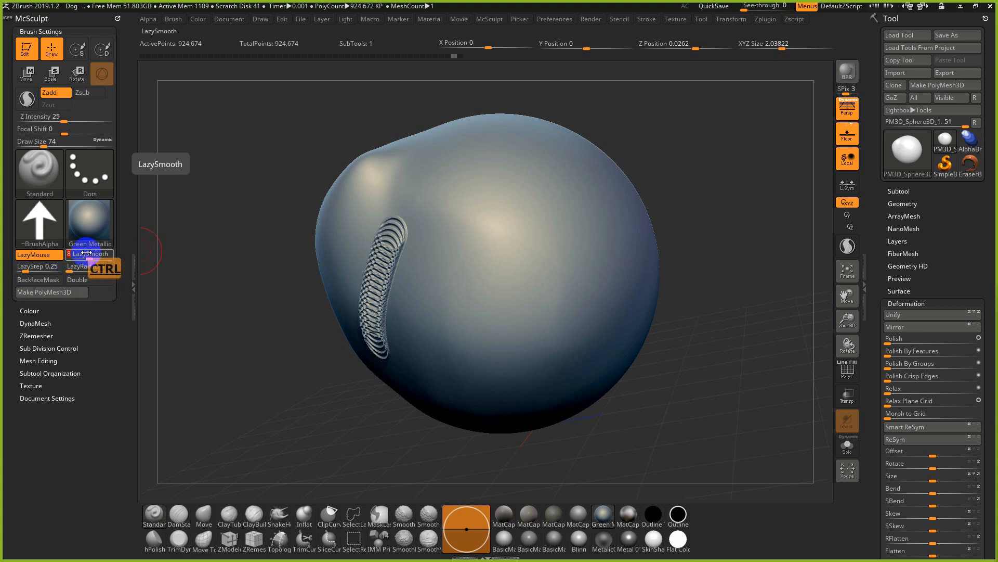
{"action": "left_click_drag", "start_coordinate": [76, 268], "coordinate": [87, 268], "text": "ctrl"}
{"action": "mouse_move", "coordinate": [578, 280]}
{"action": "left_mouse_down"}
{"action": "mouse_move", "coordinate": [557, 238]}
{"action": "mouse_move", "coordinate": [528, 236]}
{"action": "mouse_move", "coordinate": [504, 259]}
{"action": "mouse_move", "coordinate": [320, 275]}
{"action": "left_mouse_up"}
{"action": "key", "text": "ctrl+z"}
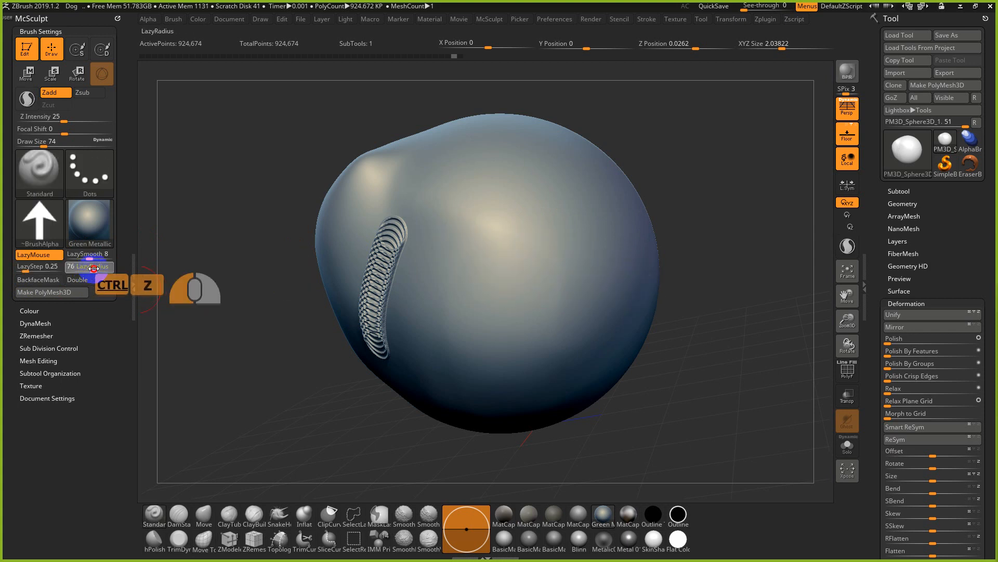
Test a larger LazyRadius with arrow strokes that are undone, and reset LazySmooth to 0 and LazyRadius to 1
{"action": "left_click_drag", "start_coordinate": [94, 268], "coordinate": [109, 267], "text": "ctrl"}
{"action": "mouse_move", "coordinate": [635, 341]}
{"action": "left_mouse_down", "text": "ctrl"}
{"action": "mouse_move", "coordinate": [580, 301]}
{"action": "mouse_move", "coordinate": [569, 245]}
{"action": "mouse_move", "coordinate": [522, 206]}
{"action": "mouse_move", "coordinate": [408, 232]}
{"action": "mouse_move", "coordinate": [333, 156]}
{"action": "mouse_move", "coordinate": [549, 158]}
{"action": "mouse_move", "coordinate": [668, 288]}
{"action": "mouse_move", "coordinate": [586, 107]}
{"action": "mouse_move", "coordinate": [390, 189]}
{"action": "mouse_move", "coordinate": [615, 327]}
{"action": "mouse_move", "coordinate": [398, 448]}
{"action": "mouse_move", "coordinate": [517, 486]}
{"action": "left_mouse_up", "text": "ctrl"}
{"action": "key", "text": "ctrl+z"}
{"action": "mouse_move", "coordinate": [575, 334]}
{"action": "left_mouse_down", "text": "ctrl"}
{"action": "mouse_move", "coordinate": [531, 196]}
{"action": "mouse_move", "coordinate": [461, 153]}
{"action": "mouse_move", "coordinate": [535, 189]}
{"action": "left_mouse_up", "text": "ctrl"}
{"action": "key", "text": "ctrl+z"}
{"action": "mouse_move", "coordinate": [106, 268]}
{"action": "left_mouse_down"}
{"action": "mouse_move", "coordinate": [66, 272]}
{"action": "mouse_move", "coordinate": [65, 260]}
{"action": "left_mouse_up"}
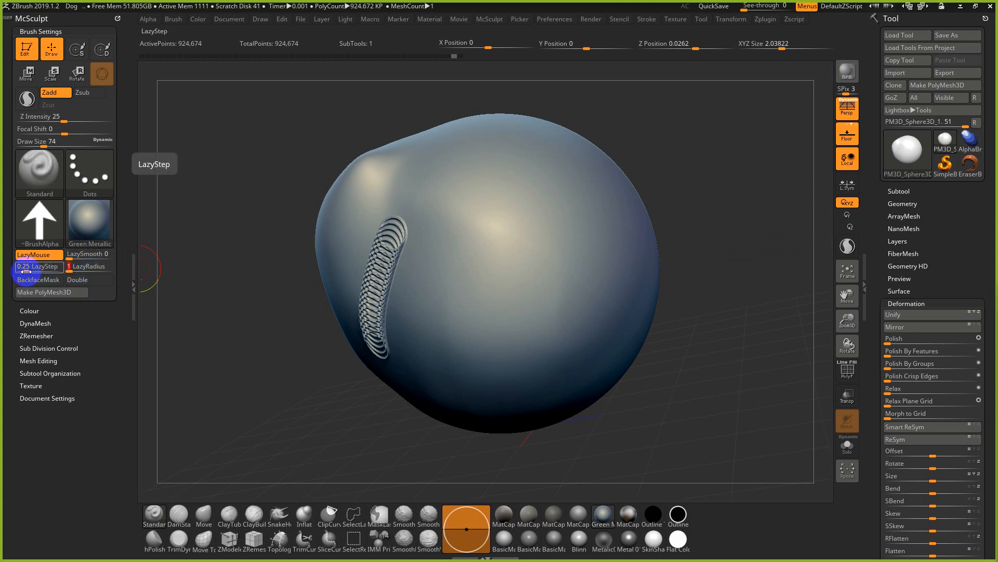
Lower LazyStep to 0.0591 and paint and undo a curved arrow stroke on the side of the head
{"action": "left_click_drag", "start_coordinate": [26, 271], "coordinate": [26, 270]}
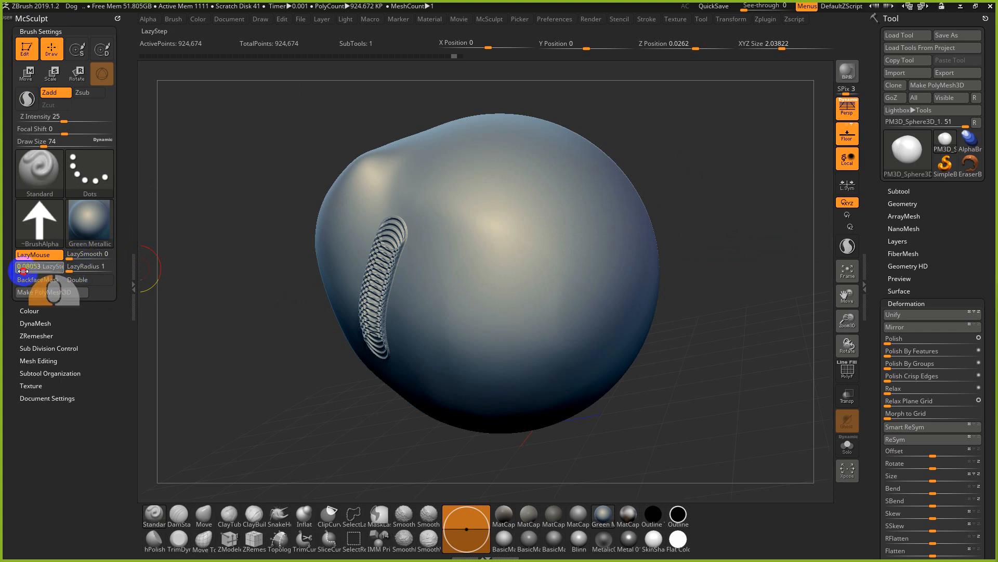
{"action": "mouse_move", "coordinate": [548, 298]}
{"action": "left_mouse_down"}
{"action": "mouse_move", "coordinate": [564, 226]}
{"action": "mouse_move", "coordinate": [481, 201]}
{"action": "left_mouse_up"}
{"action": "key", "text": "ctrl+z"}
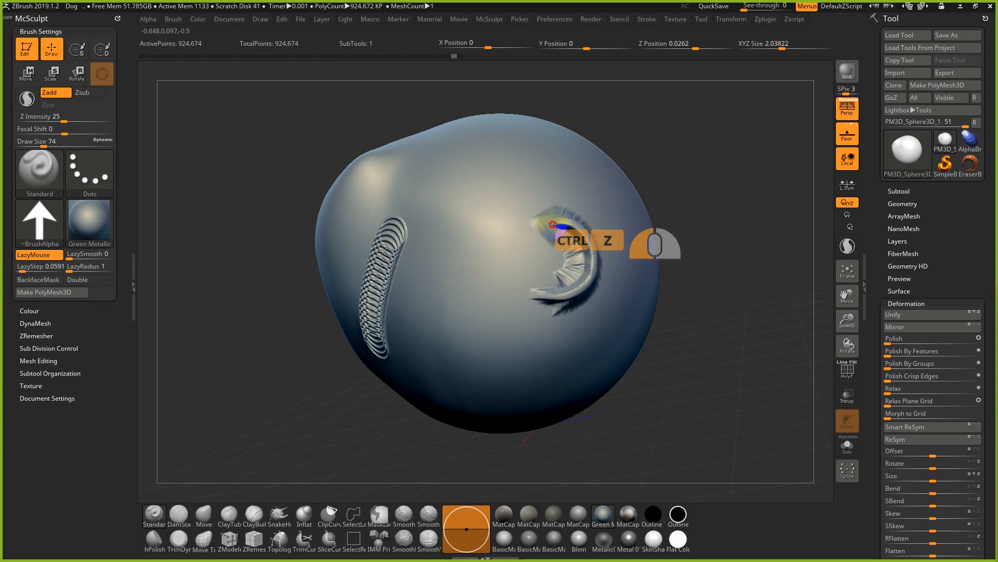
Raise LazyStep to 0.6574 and paint and undo two arrow strokes on the side of the head
{"action": "left_click", "coordinate": [26, 270], "text": "ctrl"}
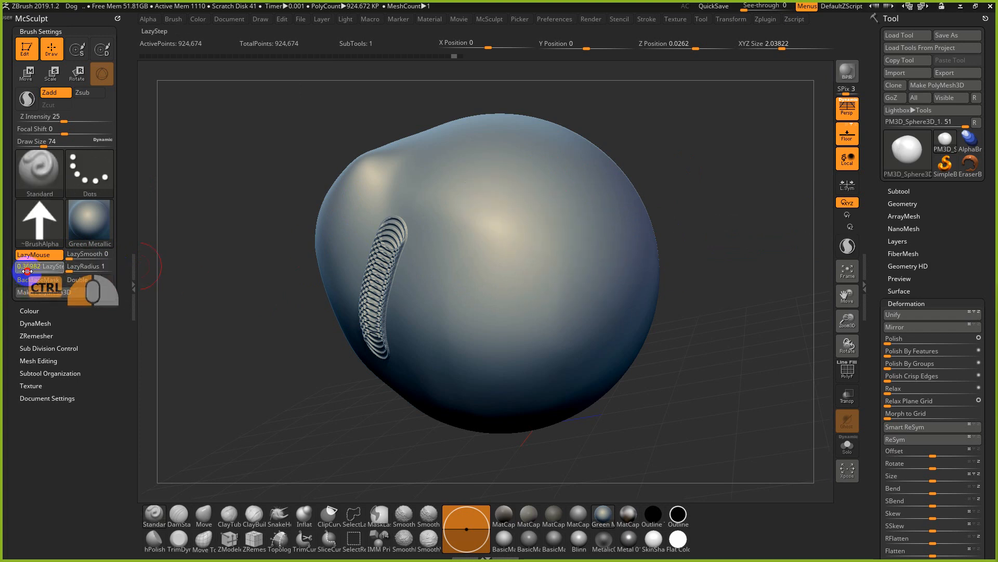
{"action": "mouse_move", "coordinate": [524, 319]}
{"action": "left_mouse_down"}
{"action": "mouse_move", "coordinate": [557, 270]}
{"action": "mouse_move", "coordinate": [508, 189]}
{"action": "mouse_move", "coordinate": [601, 225]}
{"action": "left_mouse_up"}
{"action": "key", "text": "ctrl+z"}
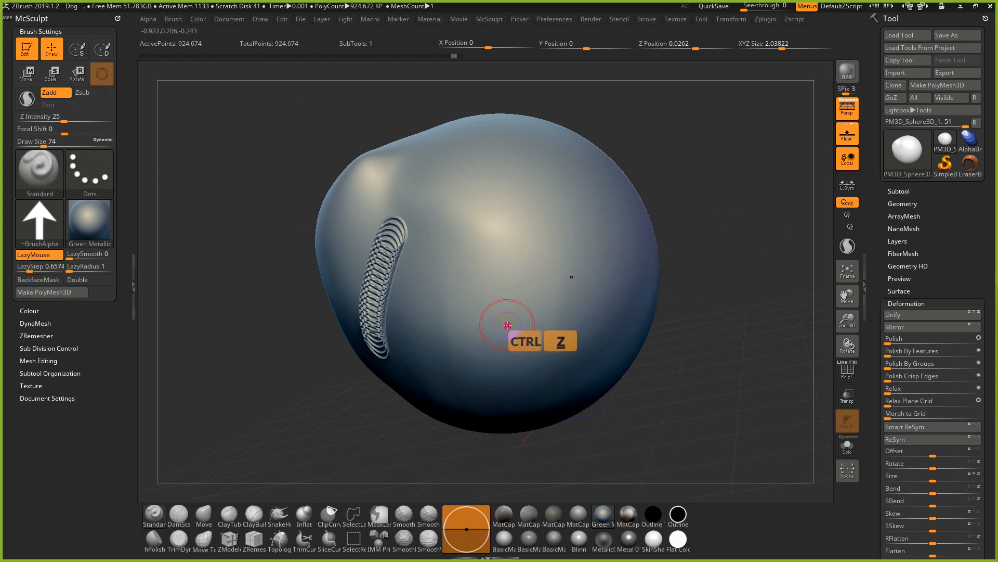
{"action": "mouse_move", "coordinate": [520, 318]}
{"action": "left_mouse_down"}
{"action": "mouse_move", "coordinate": [548, 281]}
{"action": "mouse_move", "coordinate": [481, 203]}
{"action": "left_mouse_up"}
{"action": "key", "text": "ctrl+z"}
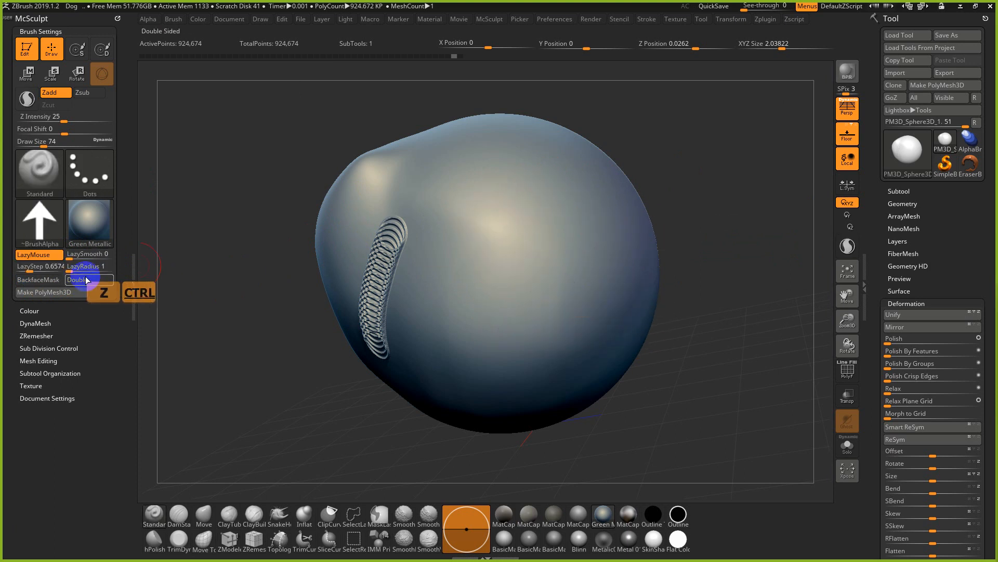
Raise LazyStep in stages to 1.4792, painting and undoing winding strokes of separate arrows on the head
{"action": "left_click", "coordinate": [32, 270], "text": "ctrl"}
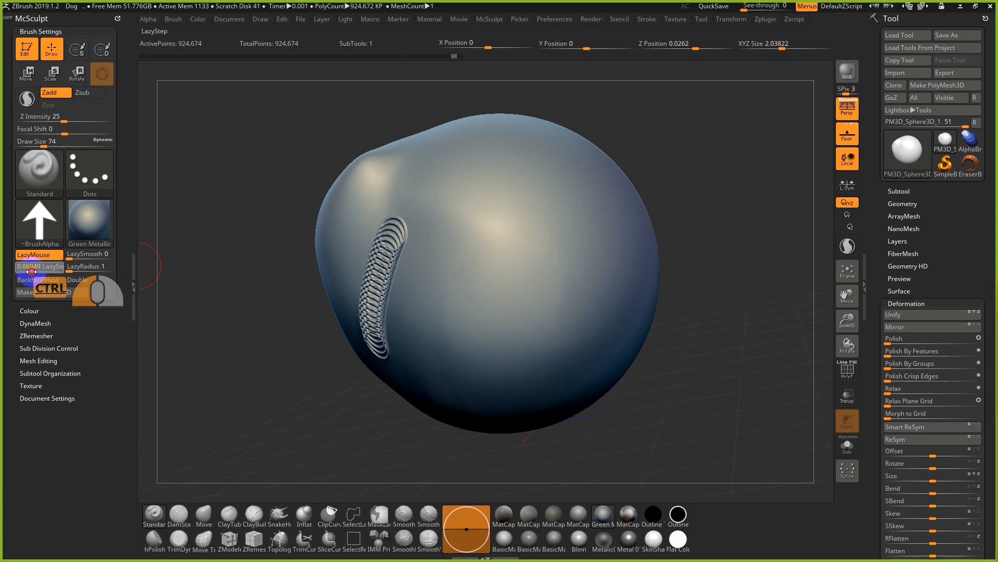
{"action": "mouse_move", "coordinate": [462, 316]}
{"action": "left_mouse_down"}
{"action": "mouse_move", "coordinate": [528, 267]}
{"action": "mouse_move", "coordinate": [517, 166]}
{"action": "mouse_move", "coordinate": [619, 221]}
{"action": "left_mouse_up"}
{"action": "key", "text": "ctrl+z"}
{"action": "left_click", "coordinate": [34, 268], "text": "ctrl"}
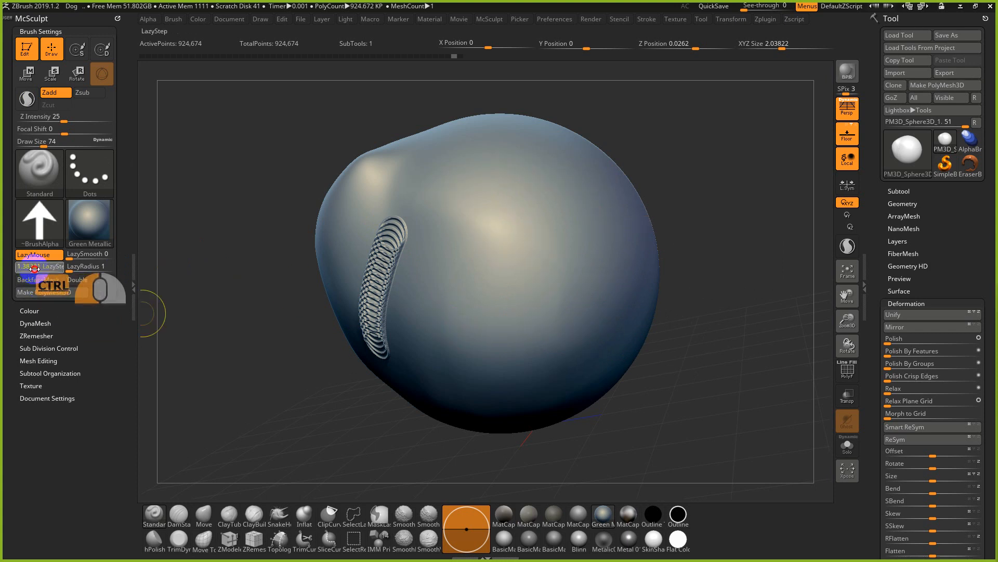
{"action": "mouse_move", "coordinate": [416, 304]}
{"action": "left_mouse_down"}
{"action": "mouse_move", "coordinate": [521, 300]}
{"action": "mouse_move", "coordinate": [433, 198]}
{"action": "left_mouse_up"}
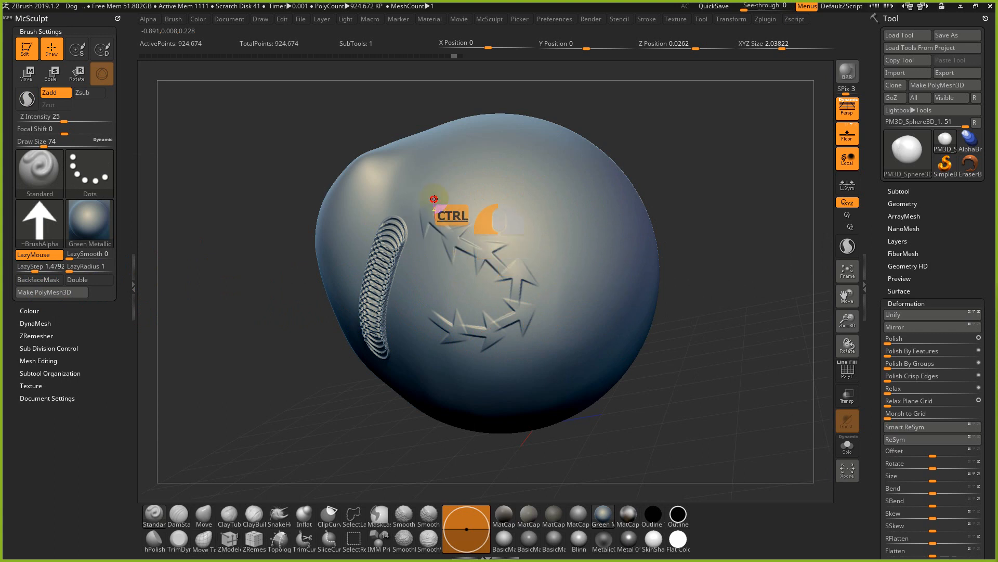
{"action": "left_click", "coordinate": [34, 269], "text": "ctrl"}
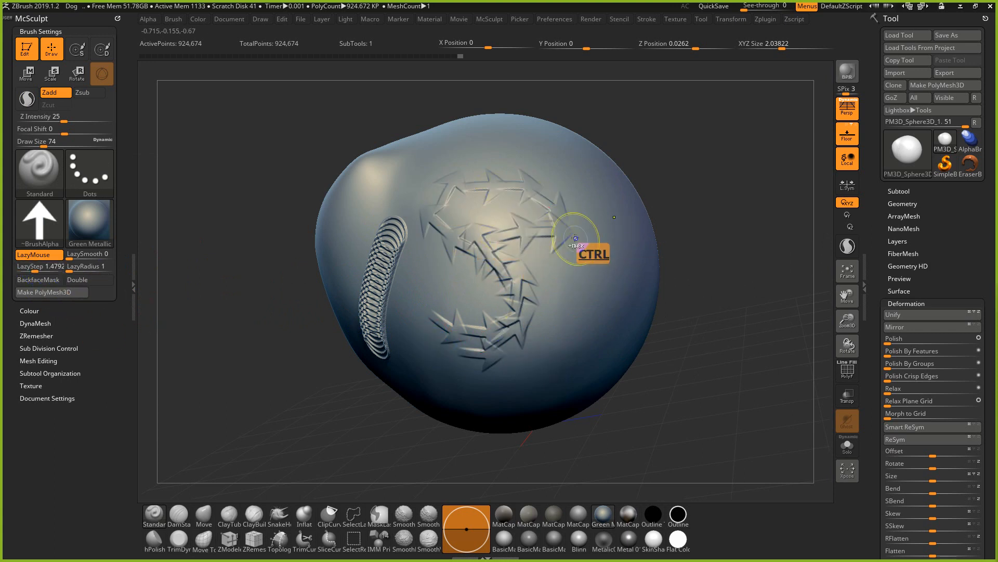
{"action": "key", "text": "ctrl+z"}
{"action": "mouse_move", "coordinate": [473, 334]}
{"action": "left_mouse_down"}
{"action": "mouse_move", "coordinate": [517, 325]}
{"action": "mouse_move", "coordinate": [565, 200]}
{"action": "mouse_move", "coordinate": [584, 251]}
{"action": "left_mouse_up"}
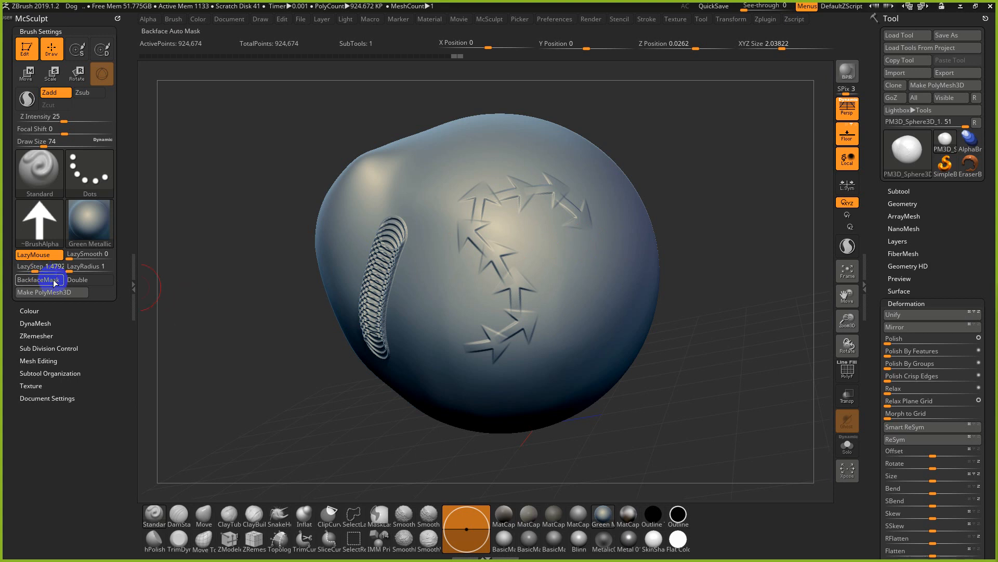
{"action": "key", "text": "ctrl+z"}
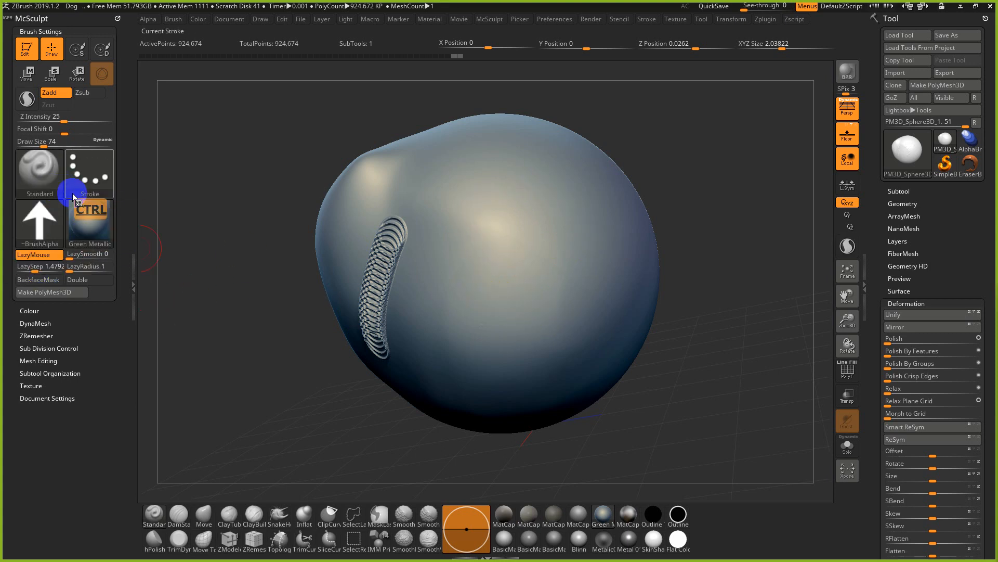
Turn the brush's alpha off and paint and undo a test stroke on the side of the head
{"action": "left_click", "coordinate": [44, 229]}
{"action": "left_click", "coordinate": [45, 229], "text": "ctrl"}
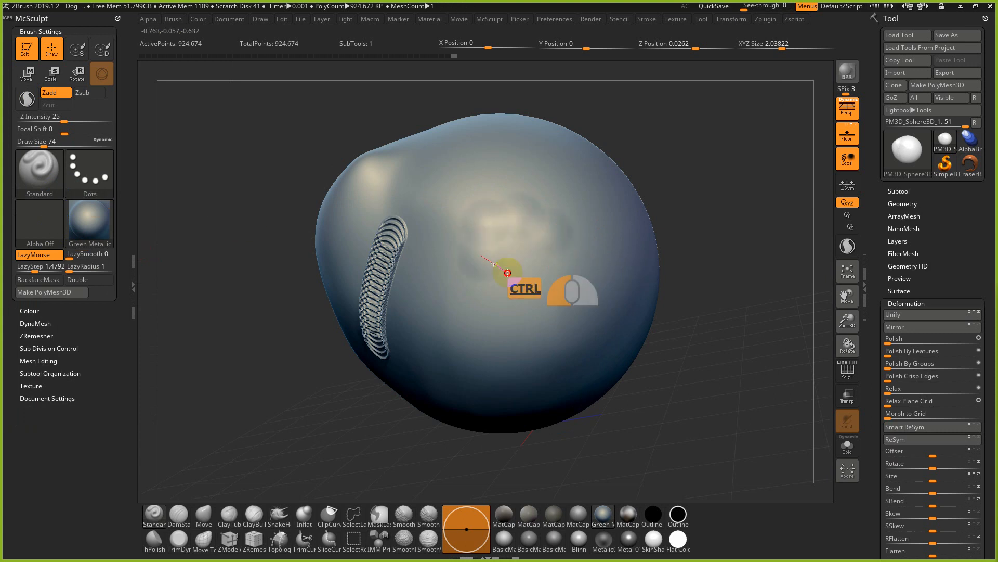
{"action": "key", "text": "ctrl+z"}
Set the draw size to 23 and paint and undo diagonal dotted strokes across the side of the head
{"action": "key", "text": "s"}
{"action": "left_click_drag", "start_coordinate": [536, 287], "coordinate": [518, 285]}
{"action": "key", "text": "ctrl+z"}
{"action": "key", "text": "s"}
{"action": "left_click_drag", "start_coordinate": [523, 236], "coordinate": [528, 236]}
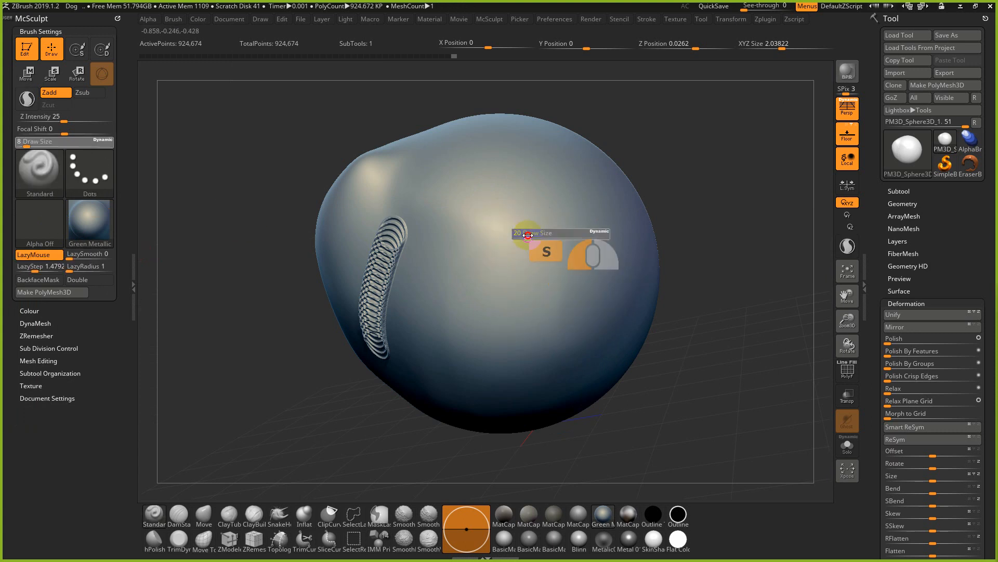
{"action": "mouse_move", "coordinate": [586, 195]}
{"action": "left_mouse_down"}
{"action": "mouse_move", "coordinate": [542, 266]}
{"action": "mouse_move", "coordinate": [446, 346]}
{"action": "left_mouse_up"}
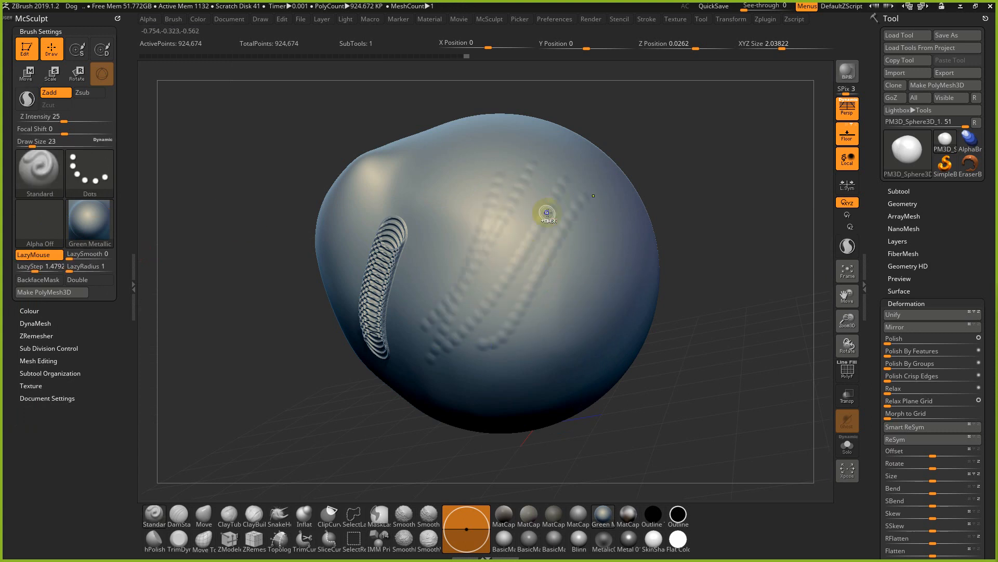
{"action": "key", "text": "ctrl+z"}
{"action": "key", "text": "ctrl+z"}
{"action": "key", "text": "ctrl+z"}
Raise the Z Intensity to 44, paint several beaded strokes down the head, and undo them together with the ring stroke
{"action": "key", "text": "u"}
{"action": "mouse_move", "coordinate": [541, 219]}
{"action": "left_mouse_down"}
{"action": "mouse_move", "coordinate": [556, 219]}
{"action": "mouse_move", "coordinate": [463, 356]}
{"action": "left_mouse_up"}
{"action": "mouse_move", "coordinate": [555, 218]}
{"action": "left_mouse_down"}
{"action": "mouse_move", "coordinate": [490, 357]}
{"action": "mouse_move", "coordinate": [505, 371]}
{"action": "left_mouse_up"}
{"action": "key", "text": "ctrl+z"}
{"action": "key", "text": "ctrl+z"}
{"action": "key", "text": "ctrl+z"}
{"action": "key", "text": "ctrl+z"}
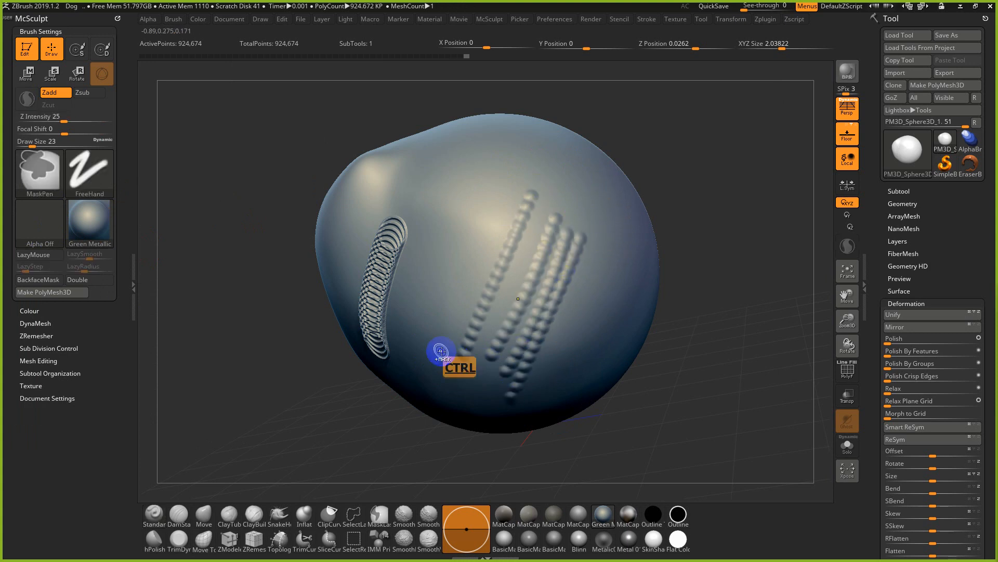
Set LazyStep to 0.25 and paint three smooth, continuous strokes down the side of the head
{"action": "left_click", "coordinate": [33, 267]}
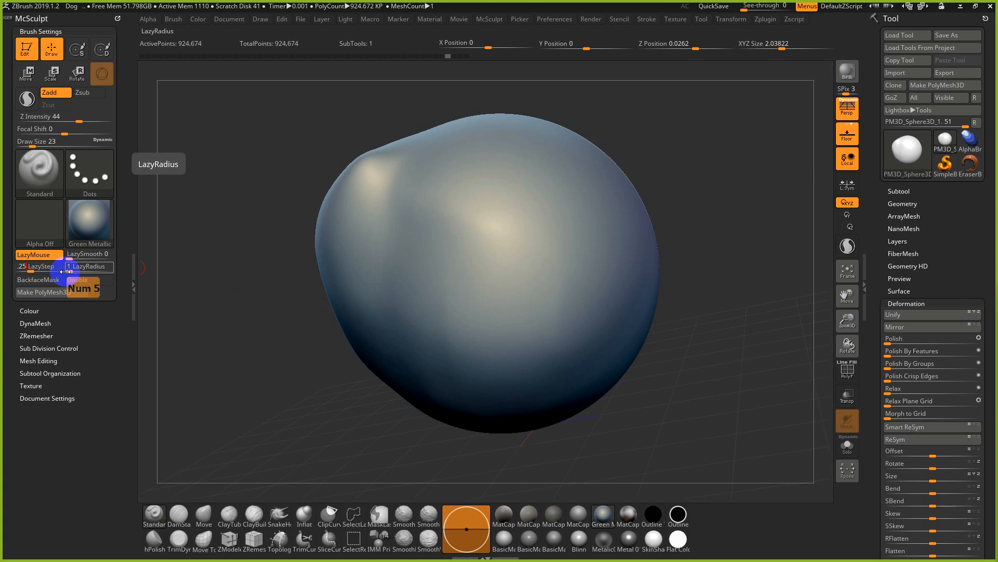
{"action": "type", "text": ".25"}
{"action": "key", "text": "Return"}
{"action": "mouse_move", "coordinate": [495, 166]}
{"action": "left_mouse_down"}
{"action": "mouse_move", "coordinate": [461, 272]}
{"action": "mouse_move", "coordinate": [446, 371]}
{"action": "left_mouse_up"}
{"action": "mouse_move", "coordinate": [541, 193]}
{"action": "left_mouse_down"}
{"action": "mouse_move", "coordinate": [502, 332]}
{"action": "mouse_move", "coordinate": [536, 372]}
{"action": "left_mouse_up"}
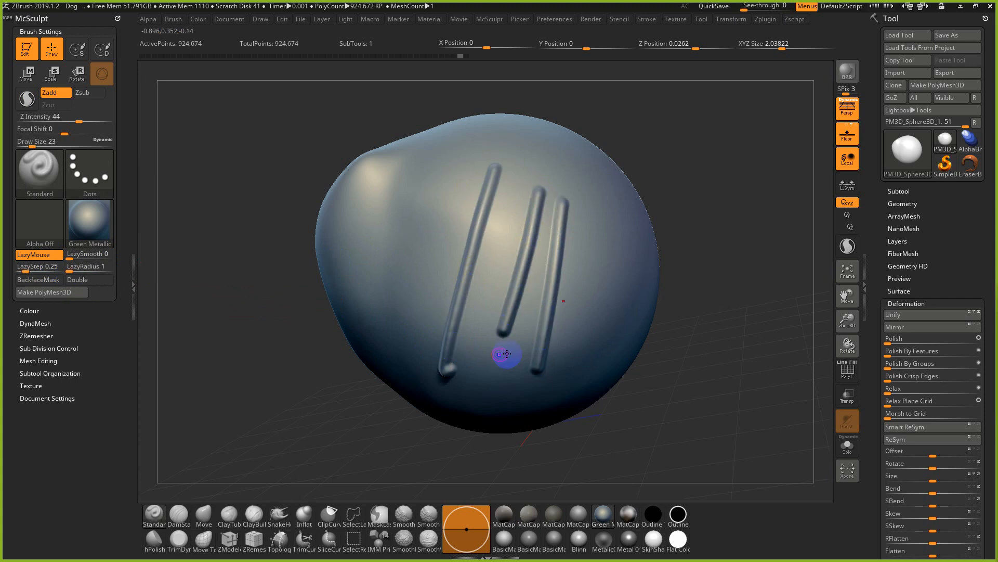
Undo the three smooth strokes on the side of the head
{"action": "mouse_move", "coordinate": [161, 308]}
{"action": "left_mouse_down"}
{"action": "mouse_move", "coordinate": [308, 404]}
{"action": "mouse_move", "coordinate": [283, 401]}
{"action": "left_mouse_up"}
{"action": "key", "text": "ctrl+z"}
{"action": "key", "text": "ctrl+z"}
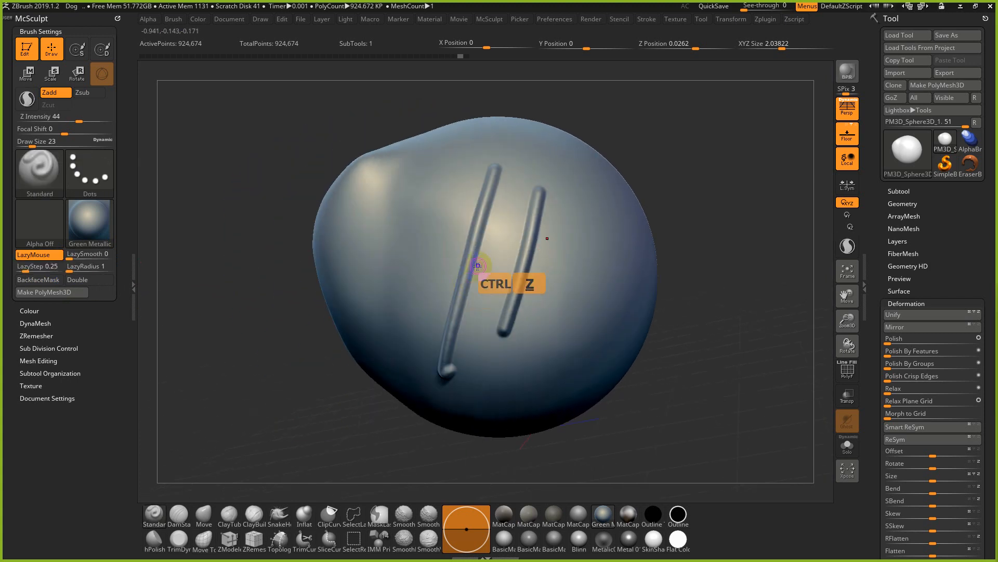
{"action": "key", "text": "ctrl+z"}
{"action": "key", "text": "ctrl+z"}
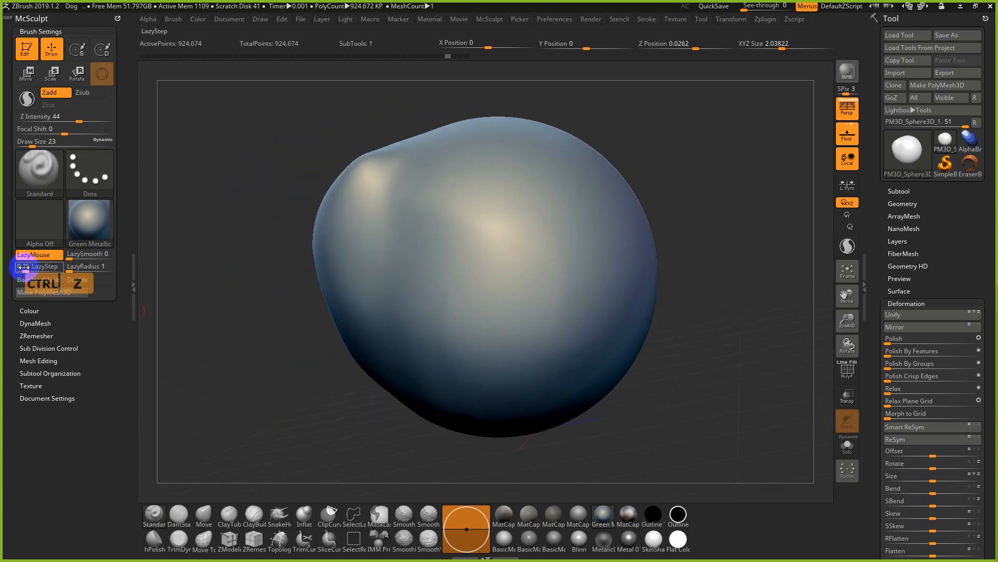
Set LazyStep to 0.5933 and paint three diagonal ridged strokes down the side of the head
{"action": "left_click_drag", "start_coordinate": [42, 269], "coordinate": [28, 268]}
{"action": "left_click_drag", "start_coordinate": [516, 174], "coordinate": [413, 307]}
{"action": "left_click_drag", "start_coordinate": [563, 186], "coordinate": [476, 323]}
{"action": "left_click_drag", "start_coordinate": [587, 211], "coordinate": [522, 339]}
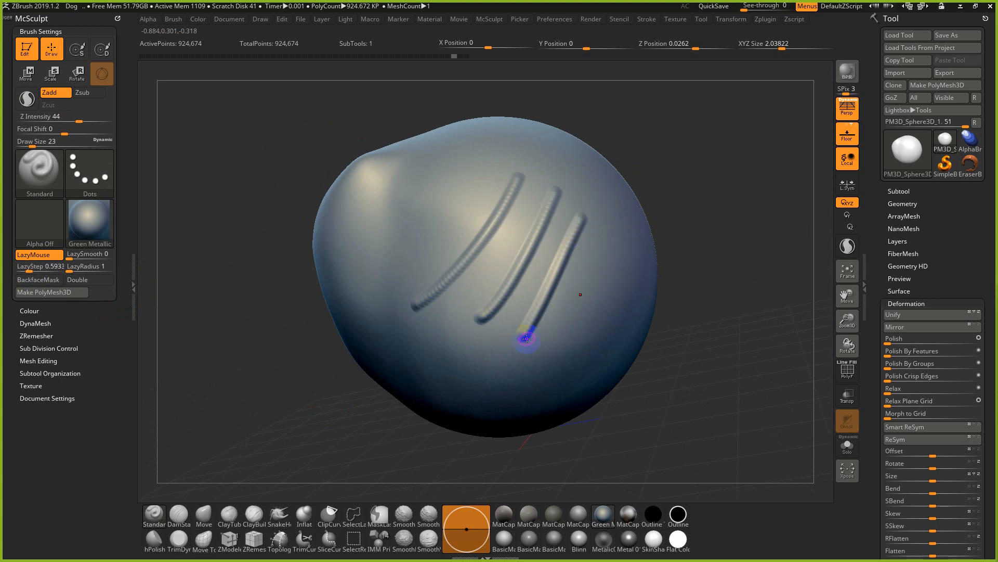
Undo the three ridged strokes on the side of the head
{"action": "key", "text": "ctrl+z"}
{"action": "key", "text": "ctrl+z"}
{"action": "key", "text": "ctrl+z"}
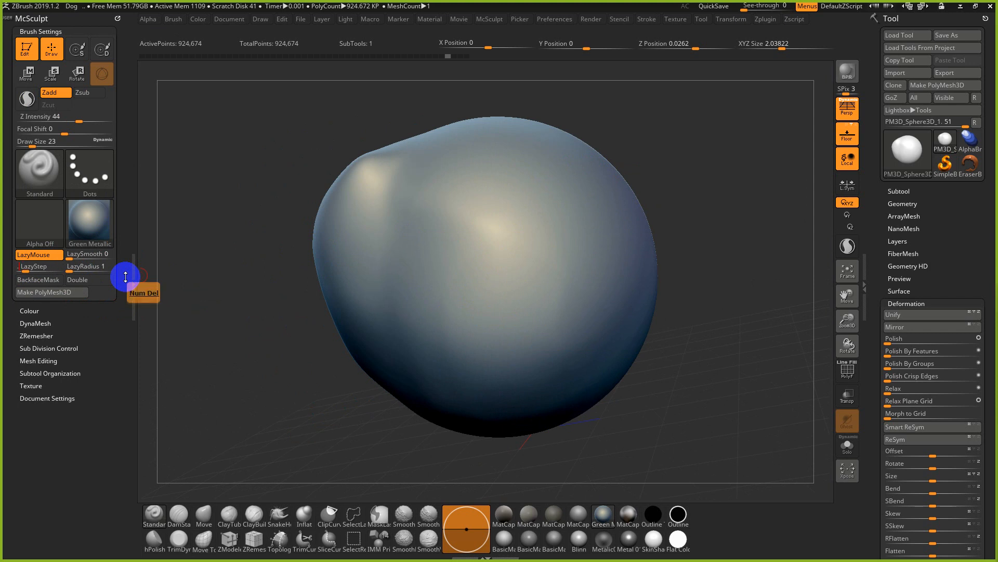
Paint two test strokes down the side of the head and undo them both
{"action": "left_click_drag", "start_coordinate": [475, 152], "coordinate": [437, 299]}
{"action": "mouse_move", "coordinate": [555, 159]}
{"action": "left_mouse_down"}
{"action": "mouse_move", "coordinate": [557, 212]}
{"action": "mouse_move", "coordinate": [525, 312]}
{"action": "mouse_move", "coordinate": [508, 282]}
{"action": "mouse_move", "coordinate": [522, 281]}
{"action": "left_mouse_up"}
{"action": "key", "text": "ctrl+z"}
{"action": "key", "text": "ctrl+z"}
Enlarge the Draw Size to 83 and paint two pairs of strokes down the head, undoing each pair
{"action": "key", "text": "s"}
{"action": "left_click_drag", "start_coordinate": [532, 193], "coordinate": [493, 323]}
{"action": "left_click_drag", "start_coordinate": [565, 210], "coordinate": [530, 357]}
{"action": "key", "text": "ctrl+z"}
{"action": "key", "text": "ctrl+z"}
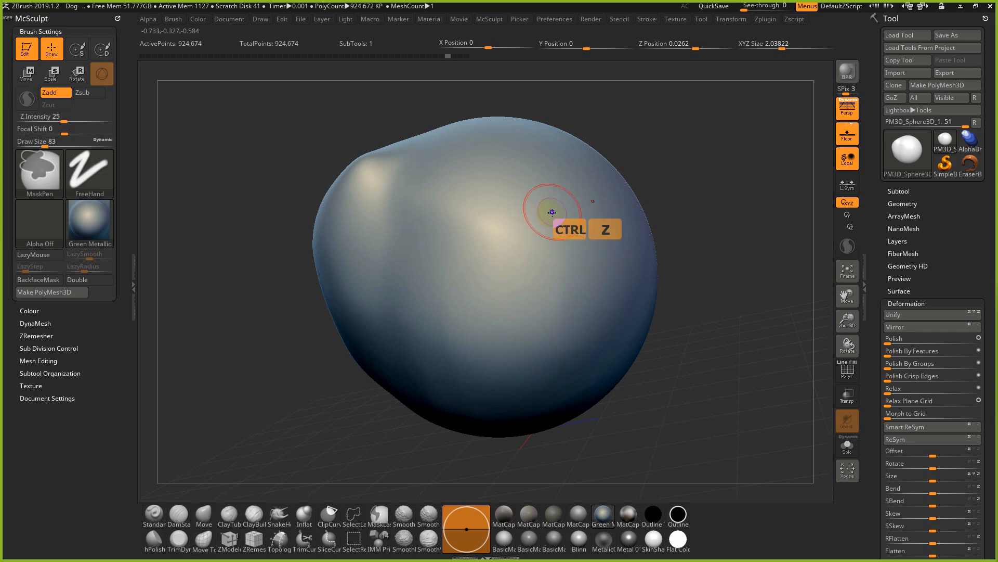
{"action": "left_click_drag", "start_coordinate": [553, 212], "coordinate": [487, 350]}
{"action": "left_click_drag", "start_coordinate": [476, 186], "coordinate": [433, 325]}
{"action": "key", "text": "ctrl+z"}
{"action": "key", "text": "ctrl+z"}
Reduce the Draw Size to 14 and paint seven thin strokes across the side of the head with LazyStep 0.025
{"action": "key", "text": "s"}
{"action": "mouse_move", "coordinate": [481, 263]}
{"action": "left_mouse_down"}
{"action": "mouse_move", "coordinate": [471, 263]}
{"action": "mouse_move", "coordinate": [519, 269]}
{"action": "left_mouse_up"}
{"action": "key", "text": "s"}
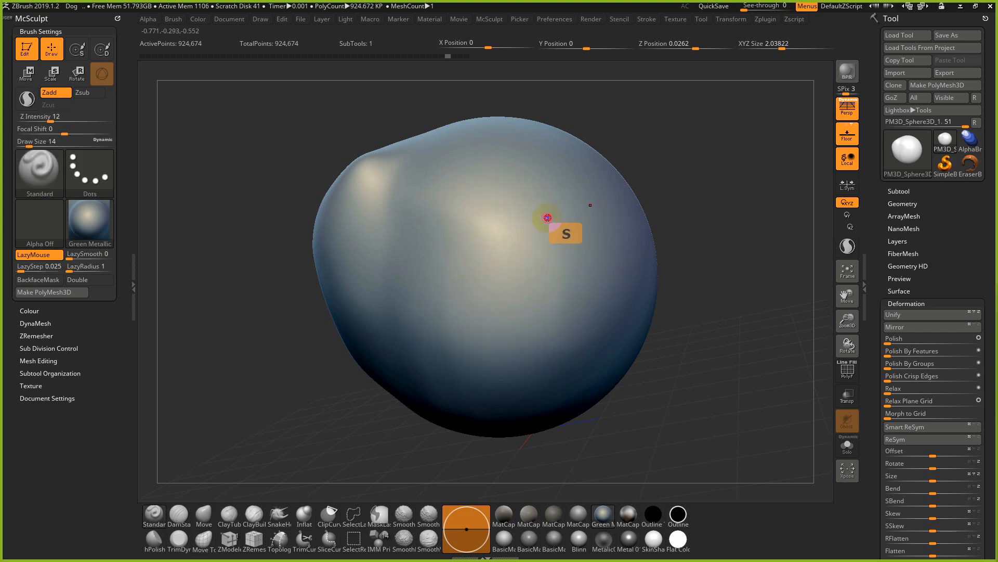
{"action": "left_click_drag", "start_coordinate": [546, 221], "coordinate": [482, 359]}
{"action": "left_click_drag", "start_coordinate": [532, 198], "coordinate": [476, 295]}
{"action": "left_click_drag", "start_coordinate": [458, 190], "coordinate": [416, 270]}
{"action": "left_click_drag", "start_coordinate": [548, 204], "coordinate": [498, 280]}
{"action": "left_click_drag", "start_coordinate": [541, 270], "coordinate": [517, 337]}
{"action": "left_click_drag", "start_coordinate": [581, 266], "coordinate": [542, 327]}
{"action": "left_click_drag", "start_coordinate": [602, 243], "coordinate": [566, 347]}
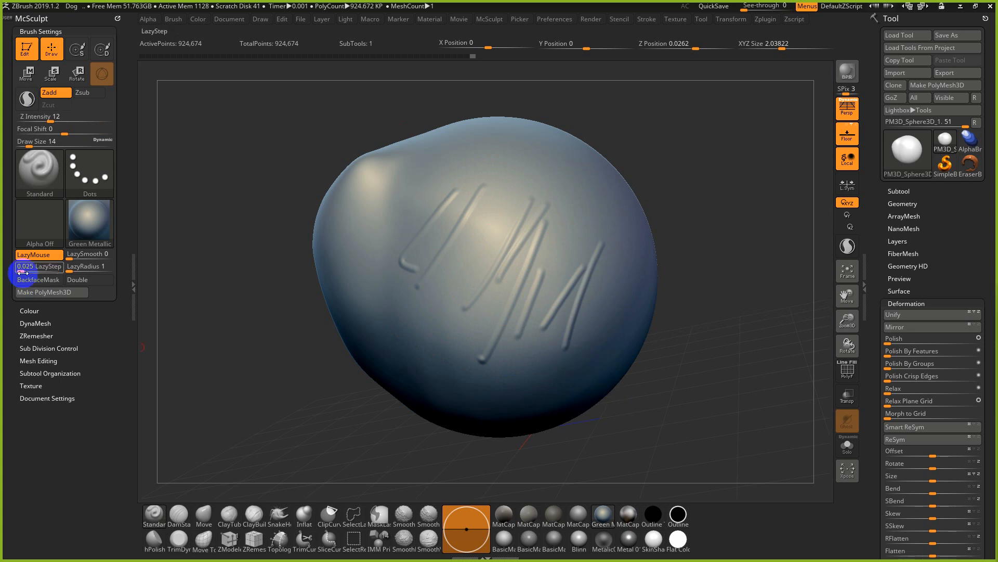
Undo all the thin strokes on the side of the head
{"action": "key", "text": "ctrl+z"}
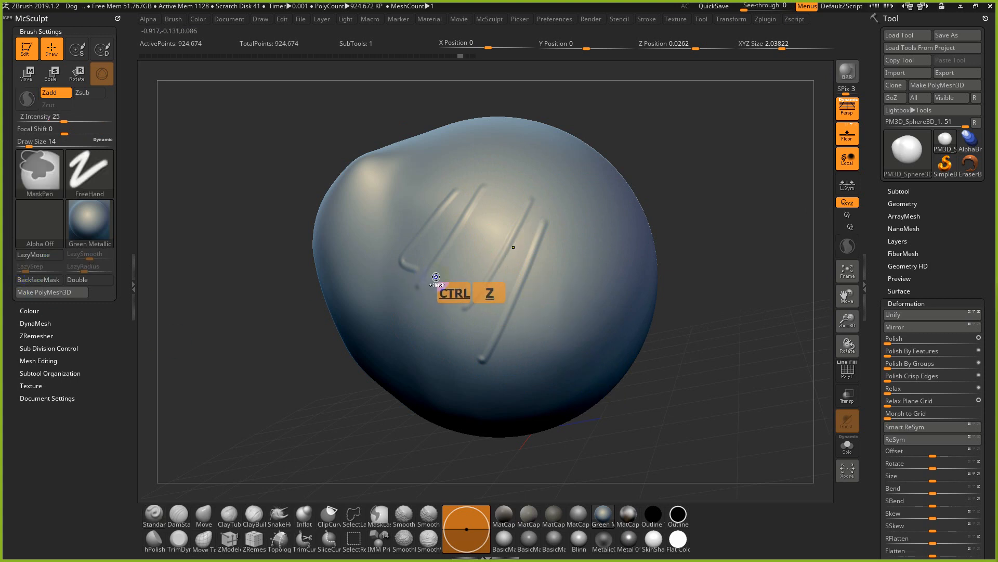
{"action": "key", "text": "ctrl+z"}
{"action": "key", "text": "ctrl+z"}
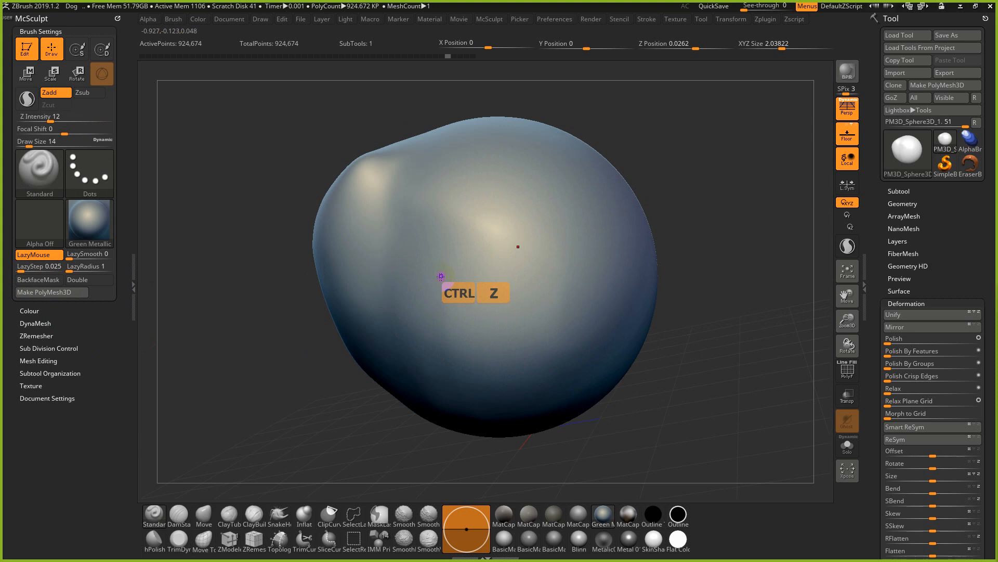
Set the Draw Size to 62 and switch from the Standard brush to the Paint brush
{"action": "key", "text": "s"}
{"action": "mouse_move", "coordinate": [454, 268]}
{"action": "left_mouse_down"}
{"action": "mouse_move", "coordinate": [468, 268]}
{"action": "mouse_move", "coordinate": [432, 281]}
{"action": "left_mouse_up"}
{"action": "mouse_move", "coordinate": [345, 375]}
{"action": "left_mouse_down"}
{"action": "mouse_move", "coordinate": [296, 408]}
{"action": "mouse_move", "coordinate": [454, 423]}
{"action": "left_mouse_up"}
{"action": "key", "text": "ctrl+z"}
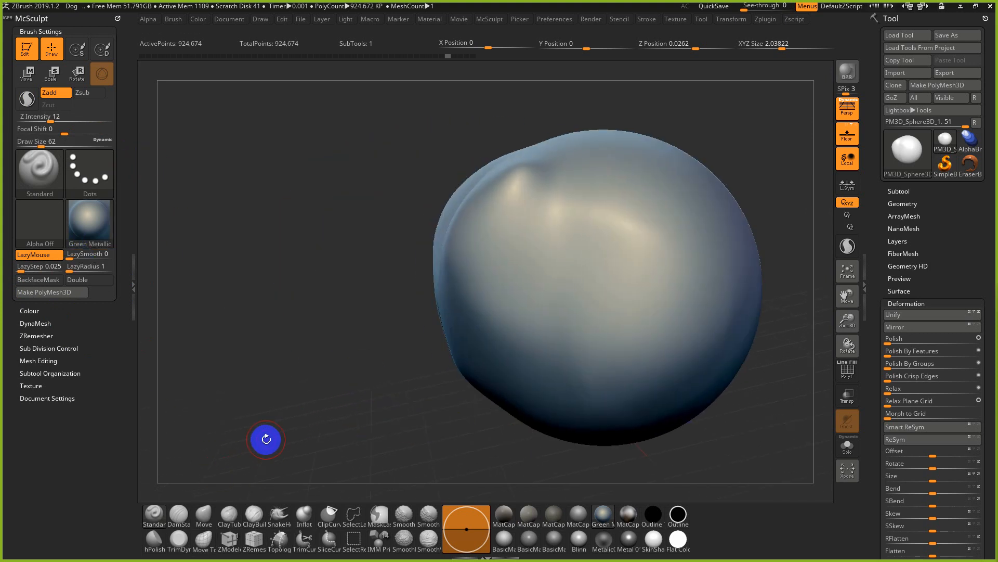
{"action": "key", "text": "b"}
{"action": "key", "text": "p"}
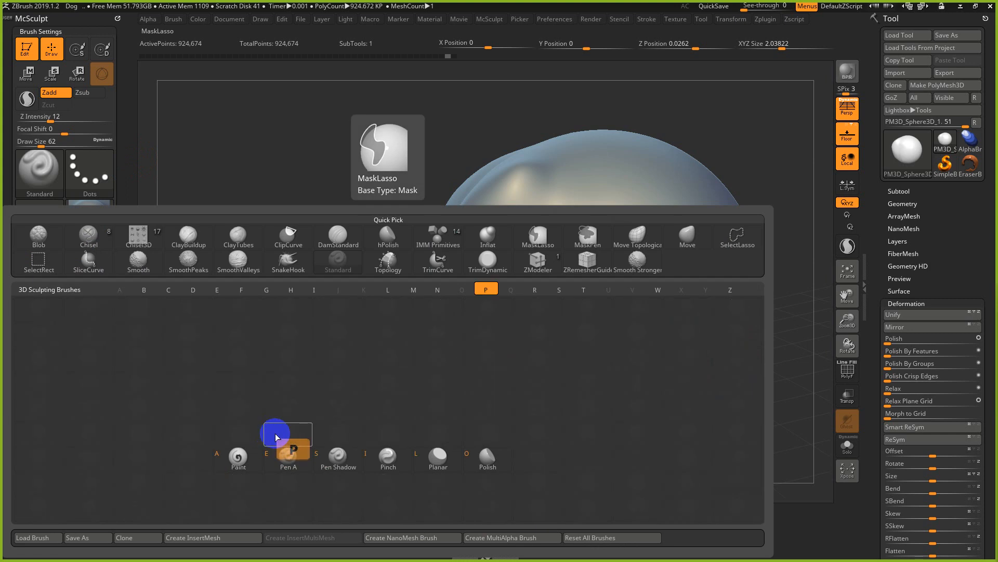
{"action": "left_click", "coordinate": [237, 457]}
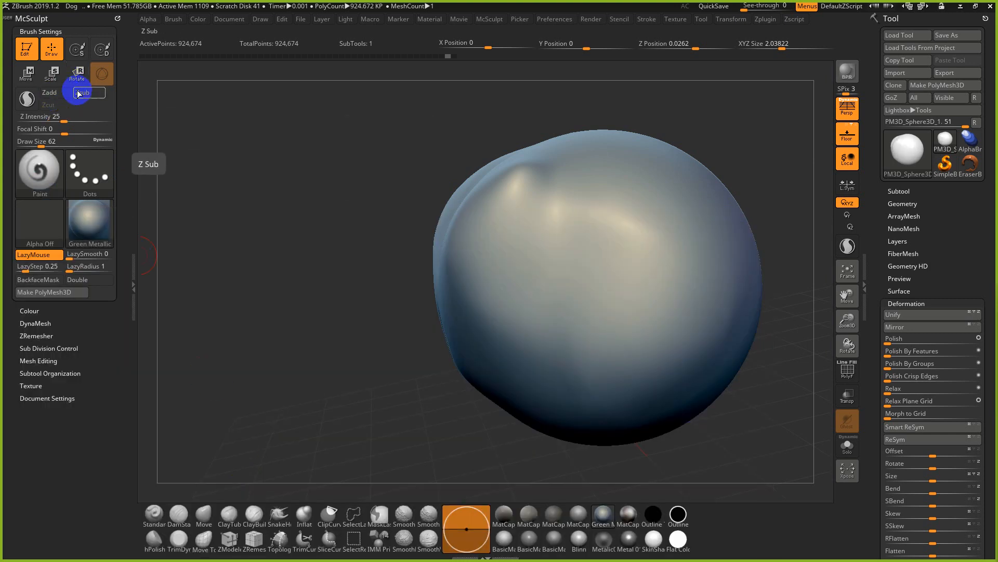
Turn the Rgb channel off and back on in the Colour settings
{"action": "key", "text": "ctrl+F5"}
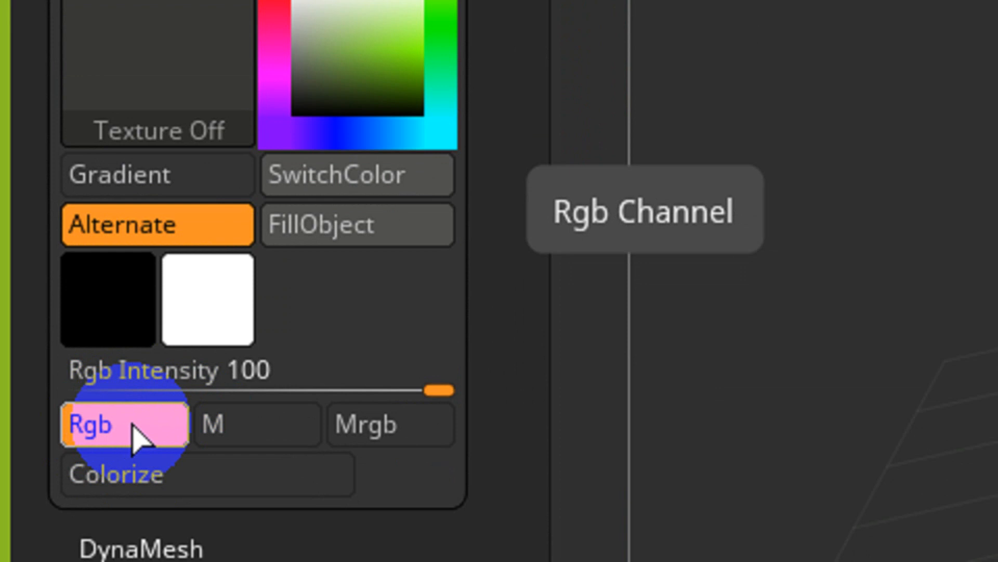
{"action": "left_click", "coordinate": [132, 425]}
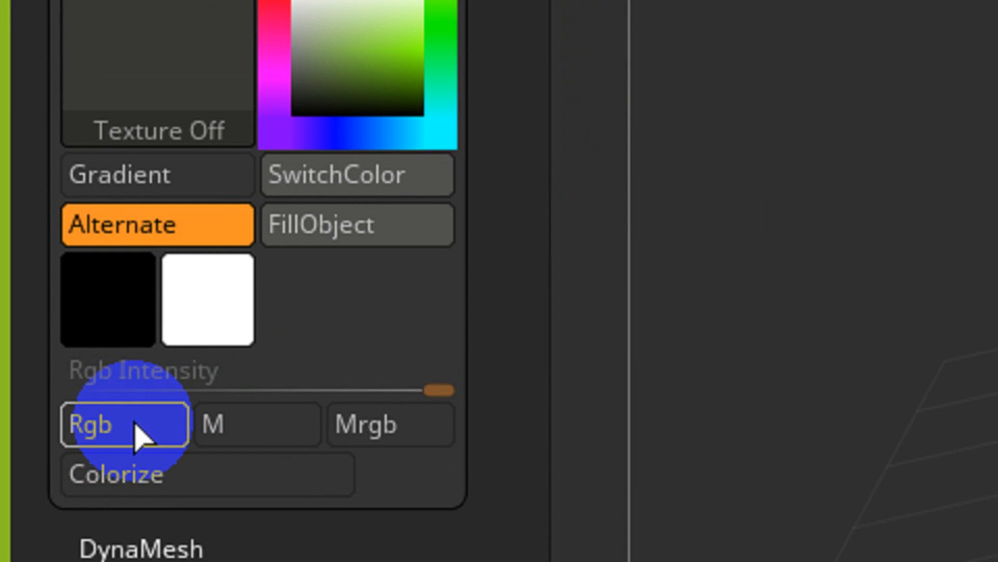
{"action": "left_click", "coordinate": [119, 431]}
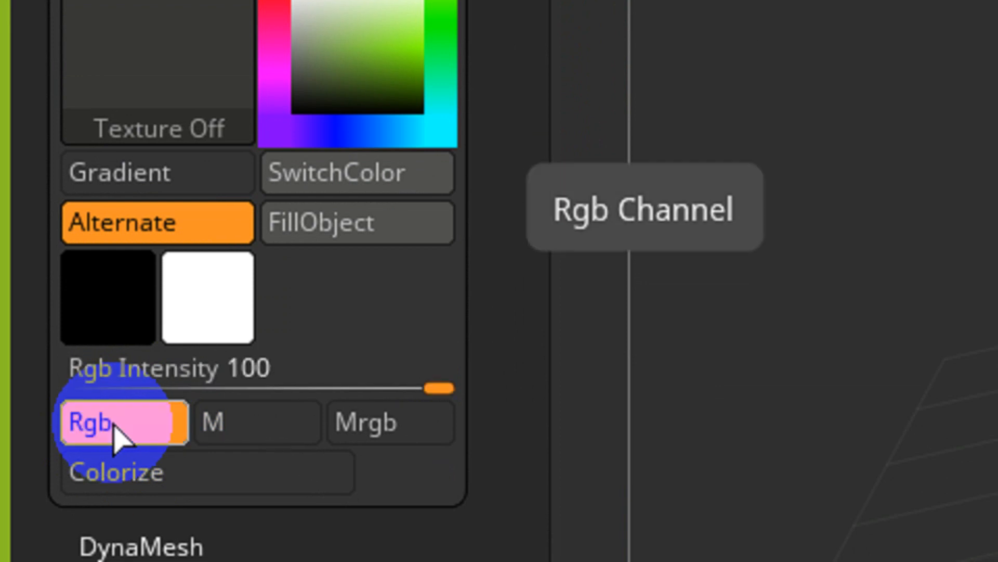
{"action": "key", "text": "ctrl+F5"}
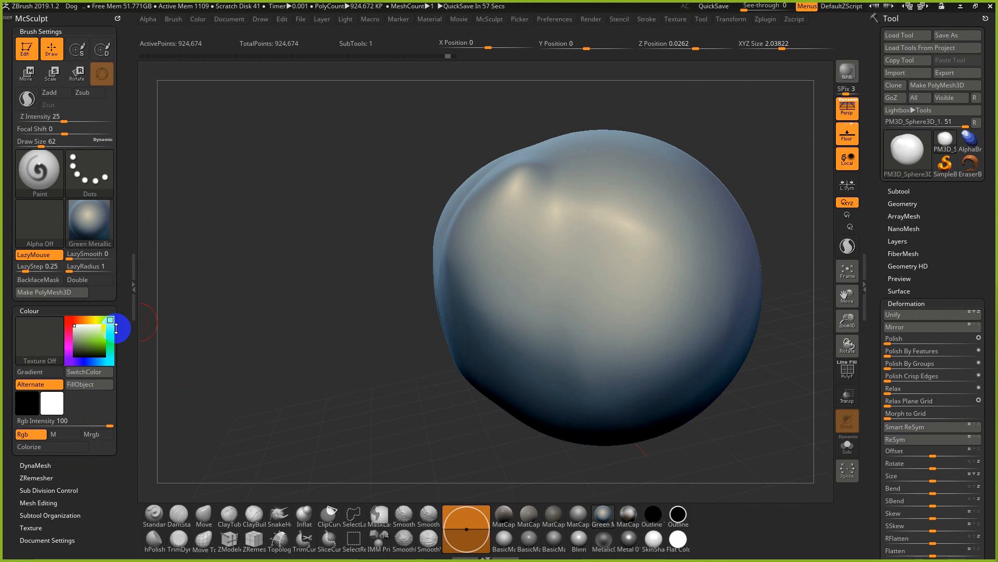
Choose a pink colour (Red 242, Green 90, Blue 211) and fill the whole head with it
{"action": "mouse_move", "coordinate": [102, 337]}
{"action": "left_mouse_down"}
{"action": "mouse_move", "coordinate": [76, 324]}
{"action": "mouse_move", "coordinate": [104, 343]}
{"action": "mouse_move", "coordinate": [96, 320]}
{"action": "mouse_move", "coordinate": [113, 338]}
{"action": "mouse_move", "coordinate": [92, 367]}
{"action": "mouse_move", "coordinate": [69, 360]}
{"action": "mouse_move", "coordinate": [69, 342]}
{"action": "left_mouse_up"}
{"action": "left_click", "coordinate": [103, 336]}
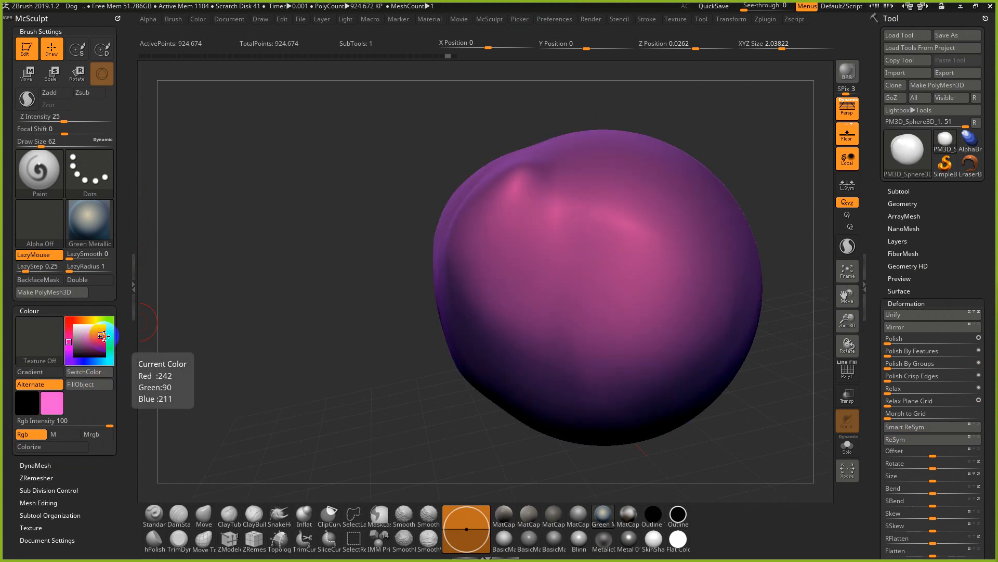
{"action": "left_click", "coordinate": [104, 387]}
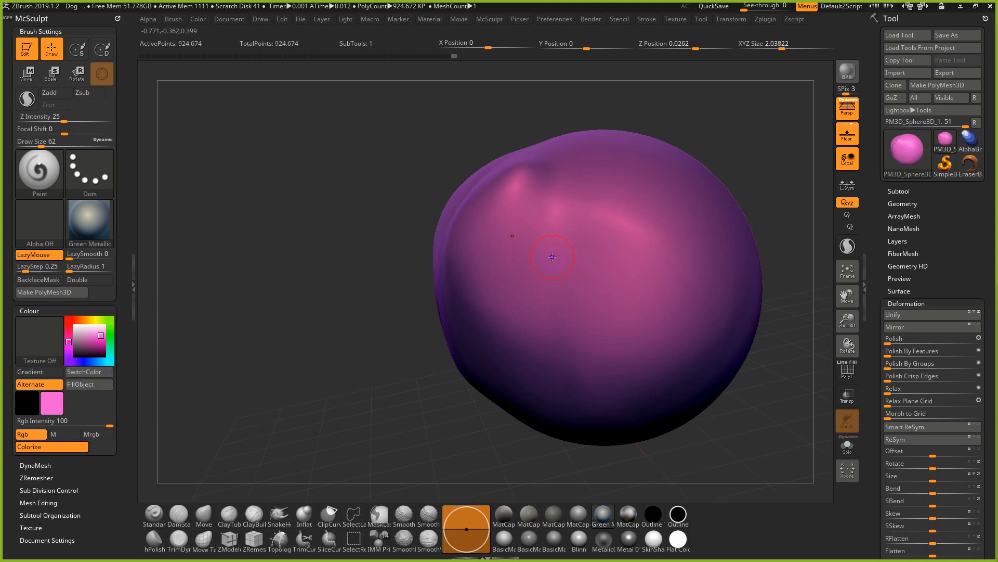
Choose a light green colour, reduce the Draw Size to 39, and paint an S-shaped stroke on the pink head
{"action": "left_click", "coordinate": [110, 319]}
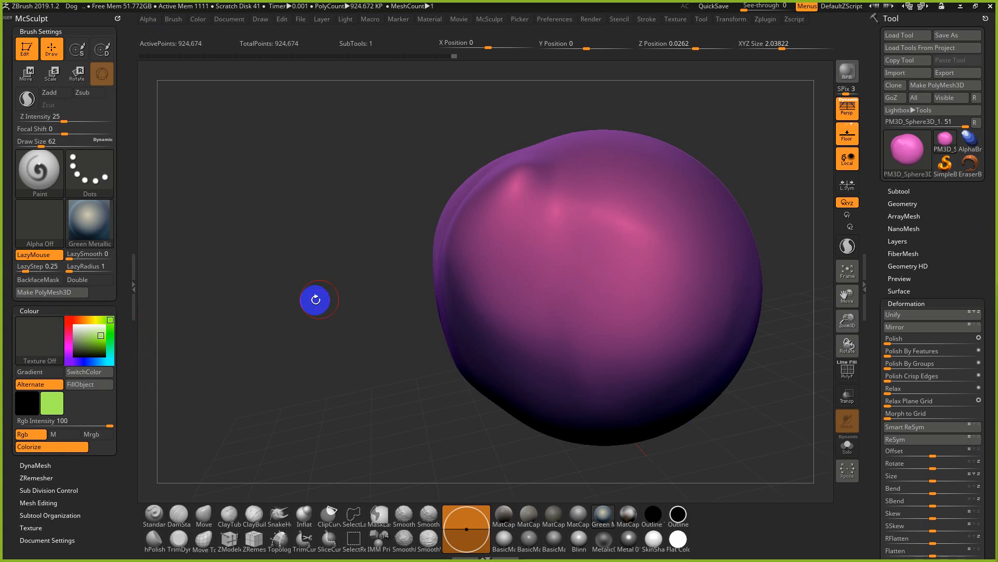
{"action": "key", "text": "s"}
{"action": "left_click", "coordinate": [536, 276]}
{"action": "key", "text": "s"}
{"action": "left_click", "coordinate": [544, 277]}
{"action": "left_click_drag", "start_coordinate": [620, 213], "coordinate": [561, 328]}
{"action": "key", "text": "ctrl+z"}
{"action": "key", "text": "s"}
{"action": "left_click", "coordinate": [550, 322]}
{"action": "mouse_move", "coordinate": [636, 200]}
{"action": "left_mouse_down"}
{"action": "mouse_move", "coordinate": [579, 196]}
{"action": "mouse_move", "coordinate": [513, 299]}
{"action": "left_mouse_up"}
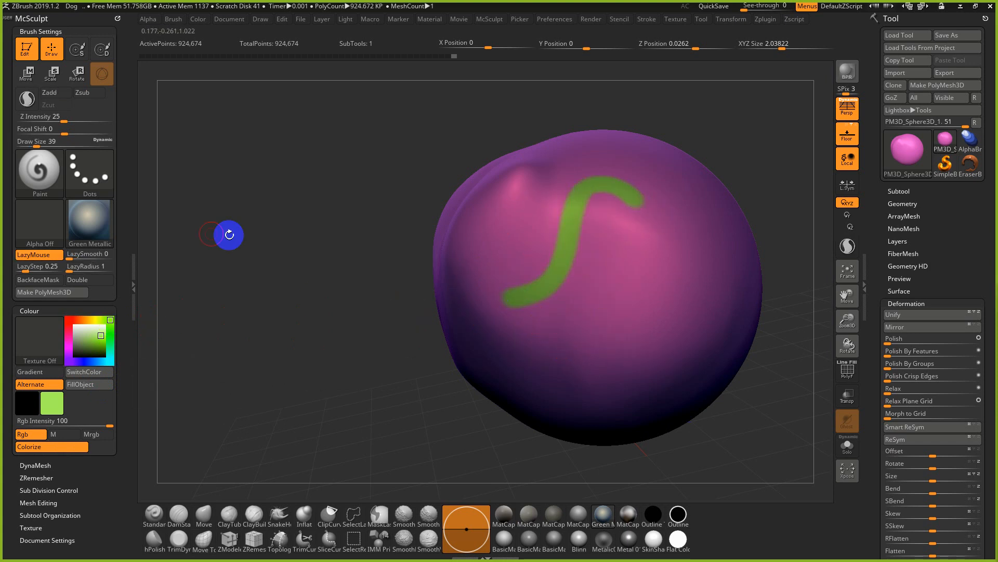
Set the stroke type to Color Spray with Alpha 07 and spray green speckles beside the S-shaped stroke
{"action": "left_click", "coordinate": [99, 182]}
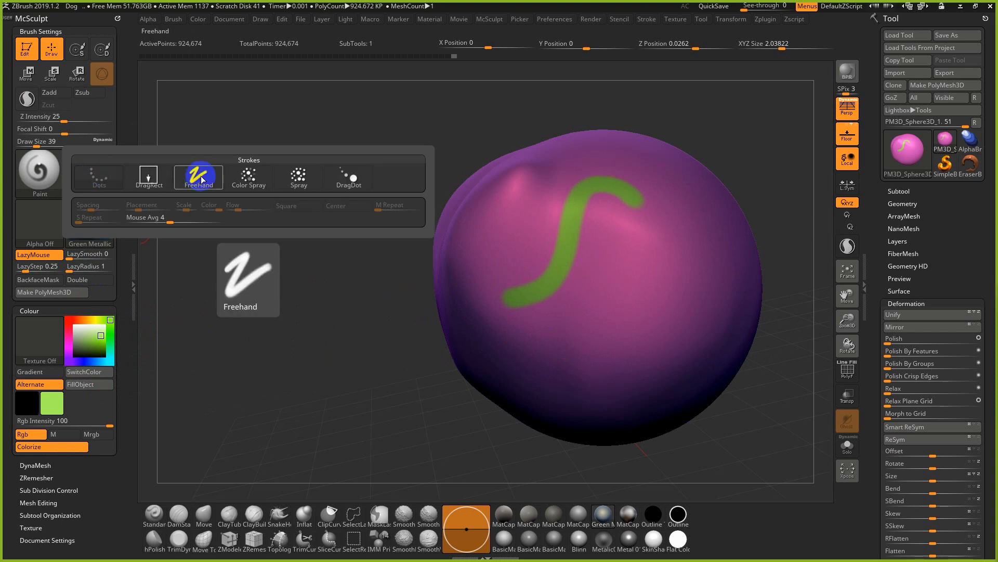
{"action": "left_click", "coordinate": [238, 181]}
{"action": "left_click", "coordinate": [39, 223]}
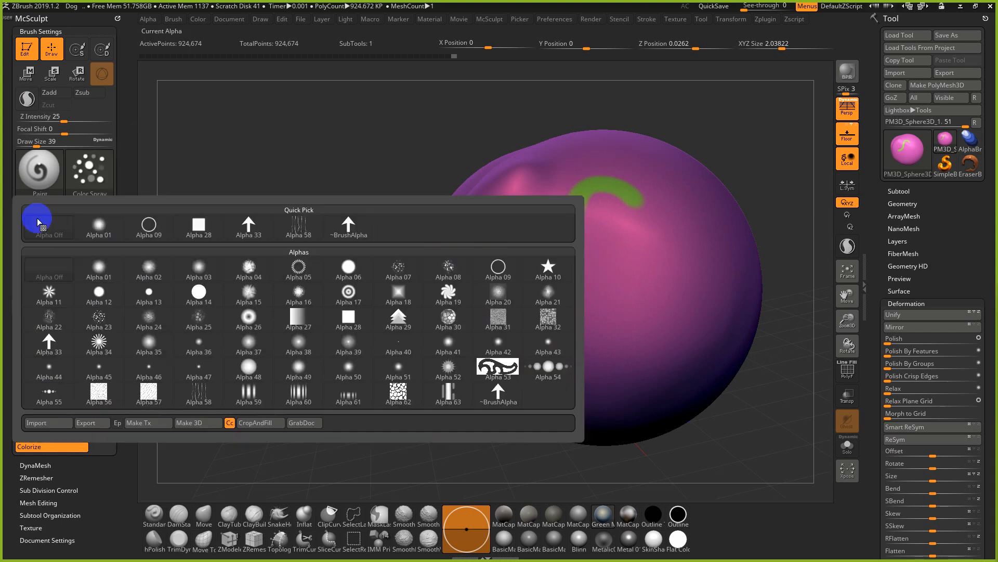
{"action": "left_click", "coordinate": [412, 271]}
{"action": "left_click_drag", "start_coordinate": [666, 234], "coordinate": [606, 334]}
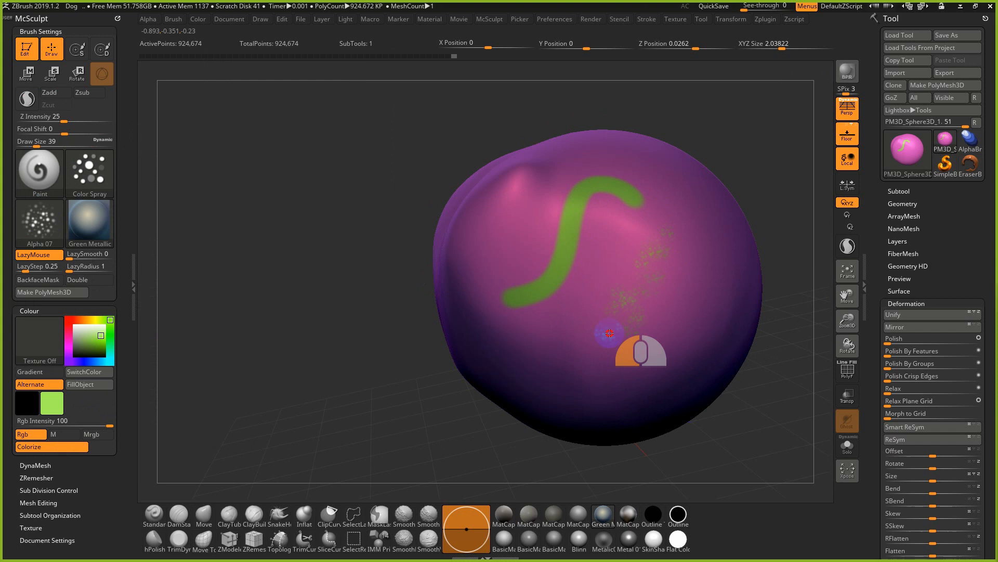
Enlarge the Draw Size to 154 and spray larger green speckles across the side of the head
{"action": "key", "text": "s"}
{"action": "left_click_drag", "start_coordinate": [584, 288], "coordinate": [603, 288]}
{"action": "mouse_move", "coordinate": [655, 265]}
{"action": "left_mouse_down"}
{"action": "mouse_move", "coordinate": [584, 355]}
{"action": "mouse_move", "coordinate": [624, 357]}
{"action": "mouse_move", "coordinate": [506, 307]}
{"action": "mouse_move", "coordinate": [552, 397]}
{"action": "left_mouse_up"}
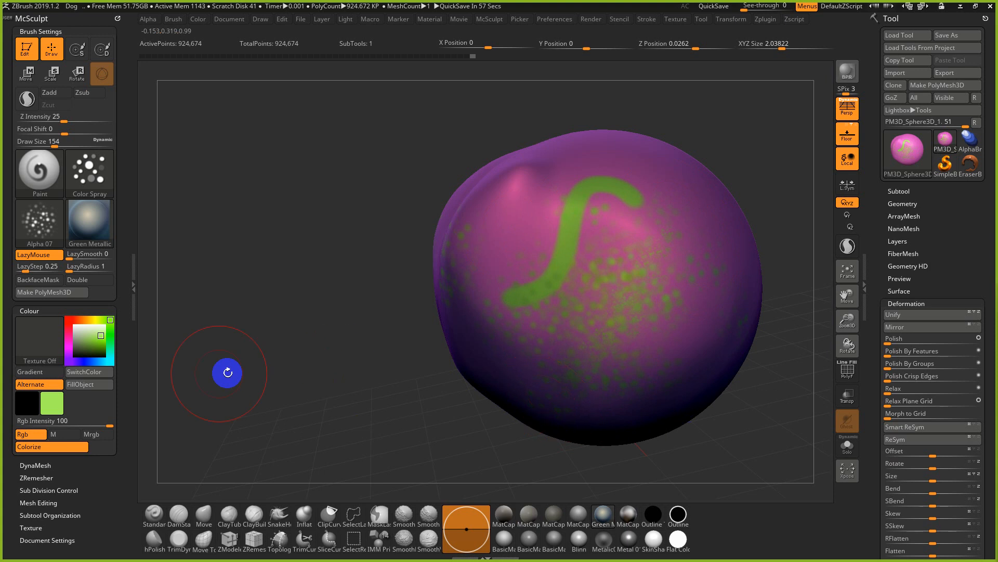
Spray Texture 27 over the head and switch the brush texture to Texture 25
{"action": "left_click", "coordinate": [44, 347]}
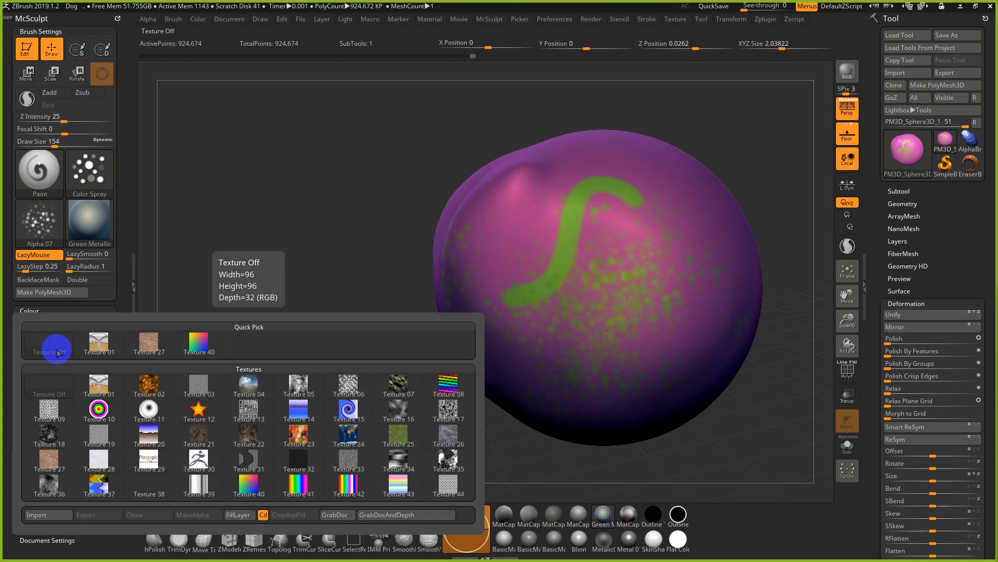
{"action": "left_click", "coordinate": [156, 343]}
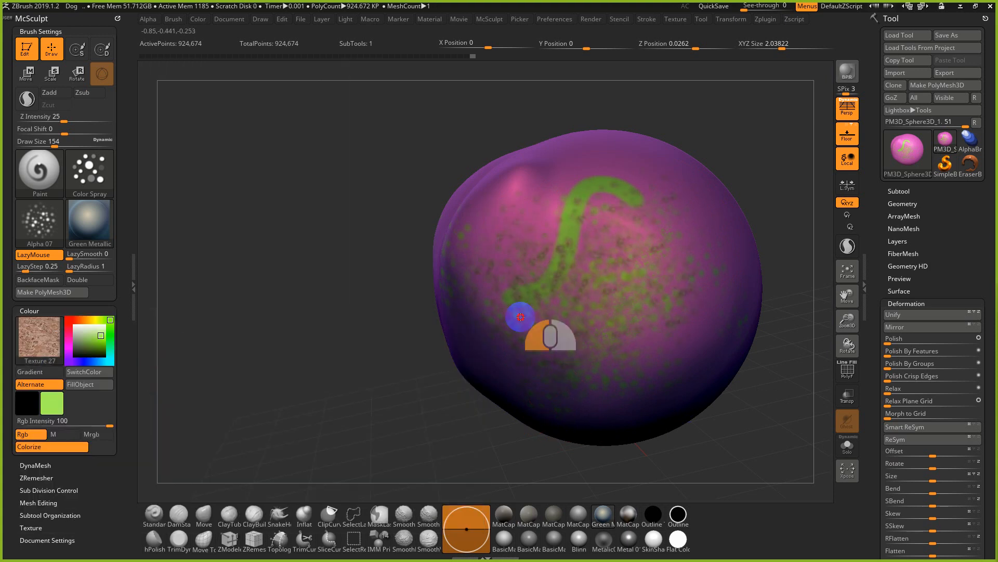
{"action": "left_click", "coordinate": [39, 338]}
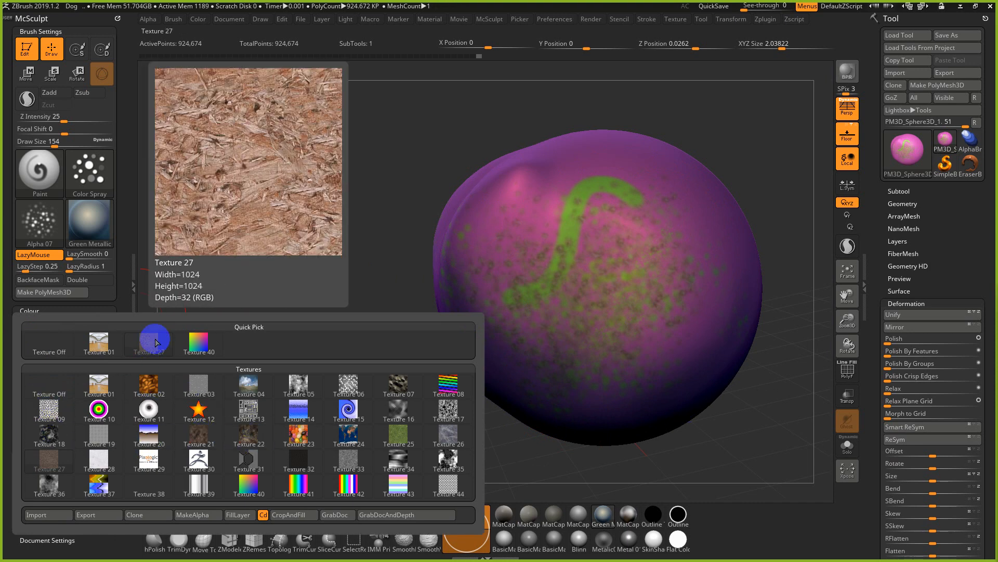
{"action": "left_click", "coordinate": [414, 438]}
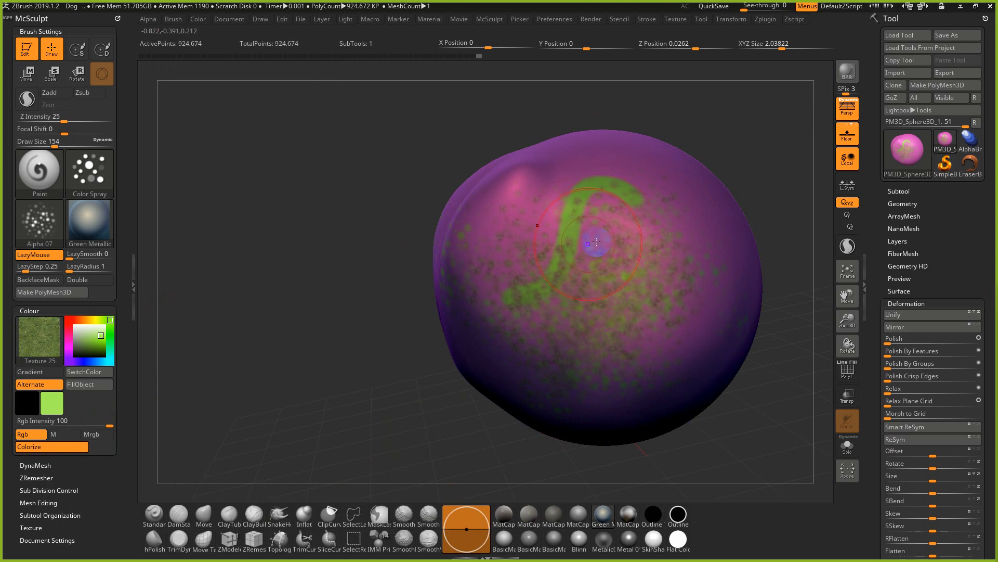
Combine Alpha 17 with the DragRect stroke and stamp a large grass-textured ring pattern on the side of the head
{"action": "left_click", "coordinate": [47, 217]}
{"action": "left_click", "coordinate": [348, 291]}
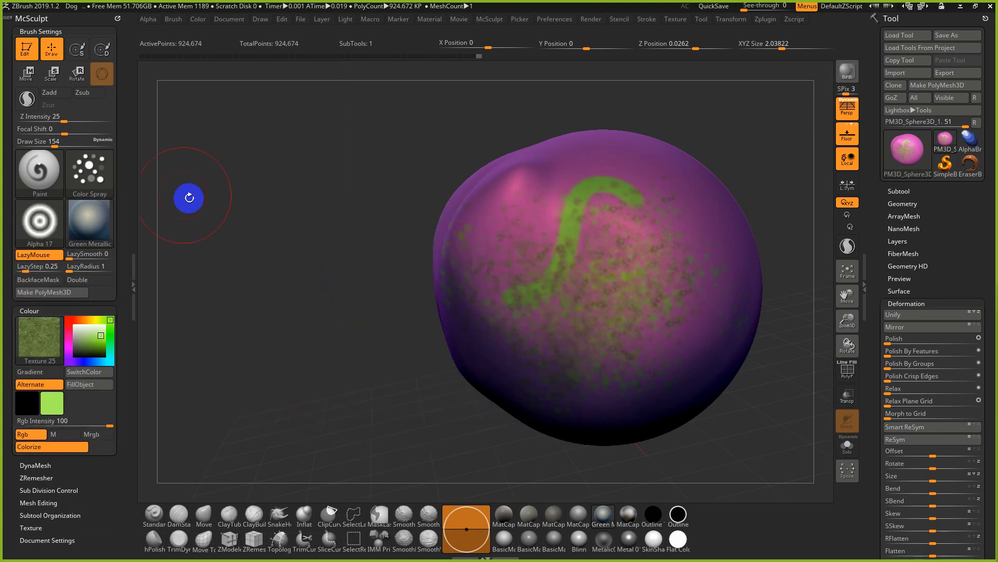
{"action": "left_click", "coordinate": [94, 173]}
{"action": "left_click", "coordinate": [150, 179]}
{"action": "left_click_drag", "start_coordinate": [575, 278], "coordinate": [651, 397]}
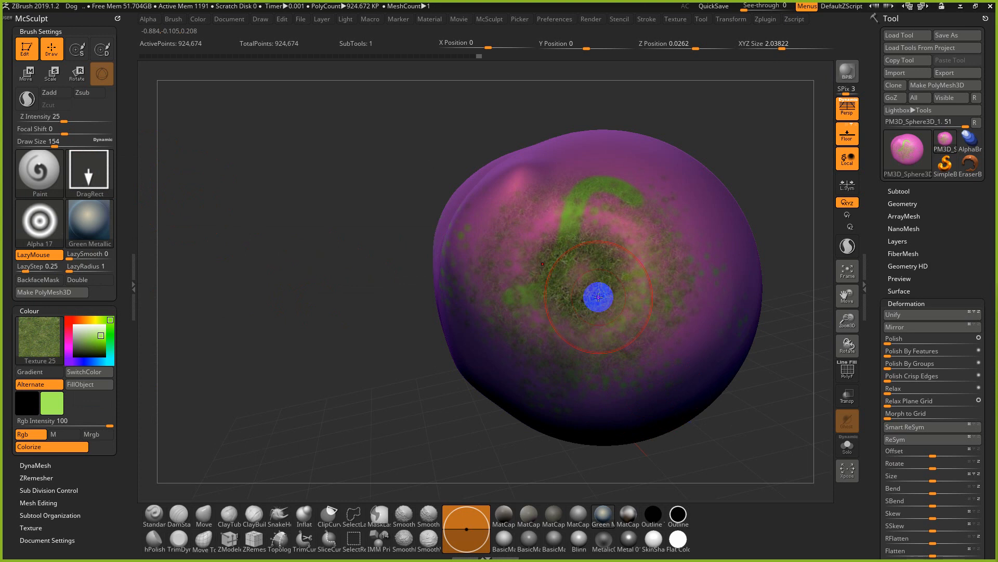
{"action": "mouse_move", "coordinate": [599, 298]}
{"action": "left_mouse_down"}
{"action": "mouse_move", "coordinate": [541, 297]}
{"action": "mouse_move", "coordinate": [606, 307]}
{"action": "mouse_move", "coordinate": [664, 381]}
{"action": "mouse_move", "coordinate": [739, 435]}
{"action": "left_mouse_up"}
{"action": "key", "text": "ctrl+z"}
{"action": "left_click_drag", "start_coordinate": [425, 408], "coordinate": [468, 426]}
{"action": "left_click_drag", "start_coordinate": [393, 413], "coordinate": [361, 412], "text": "alt"}
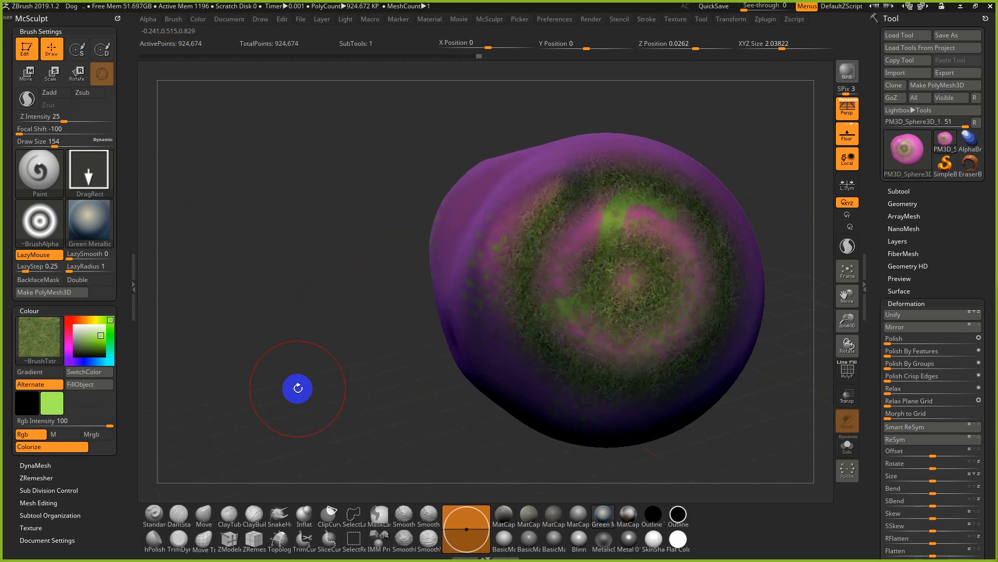
Change the colour to white and fill the whole head with the grass texture
{"action": "left_click", "coordinate": [73, 324]}
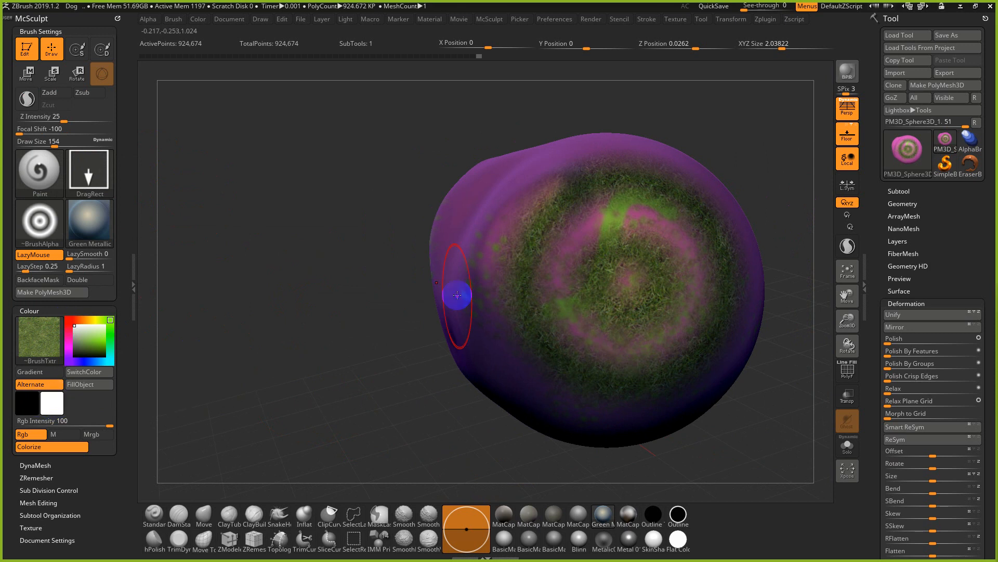
{"action": "key", "text": "ctrl"}
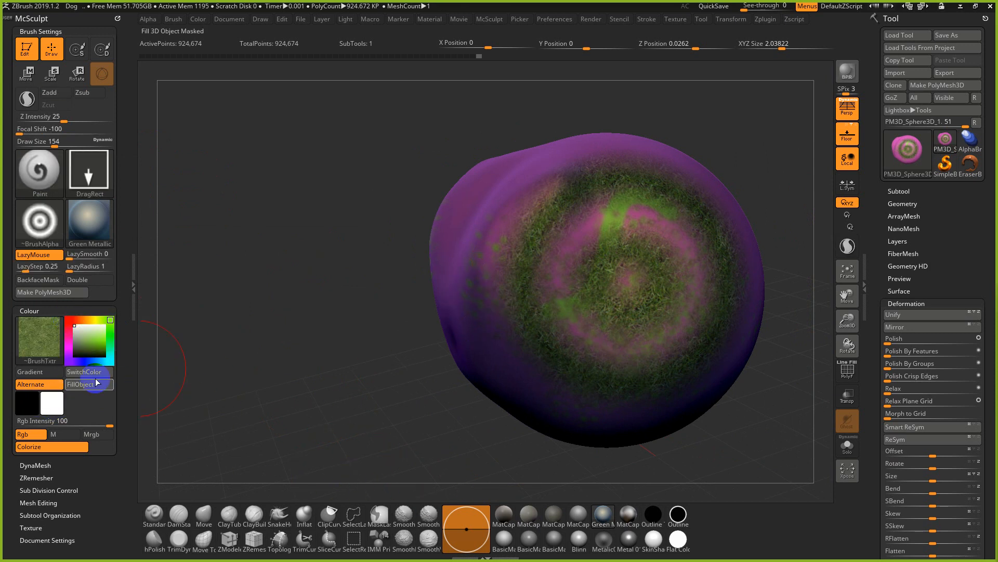
{"action": "left_click", "coordinate": [96, 385]}
Turn the texture off and fill the whole head with plain white
{"action": "left_click", "coordinate": [51, 342]}
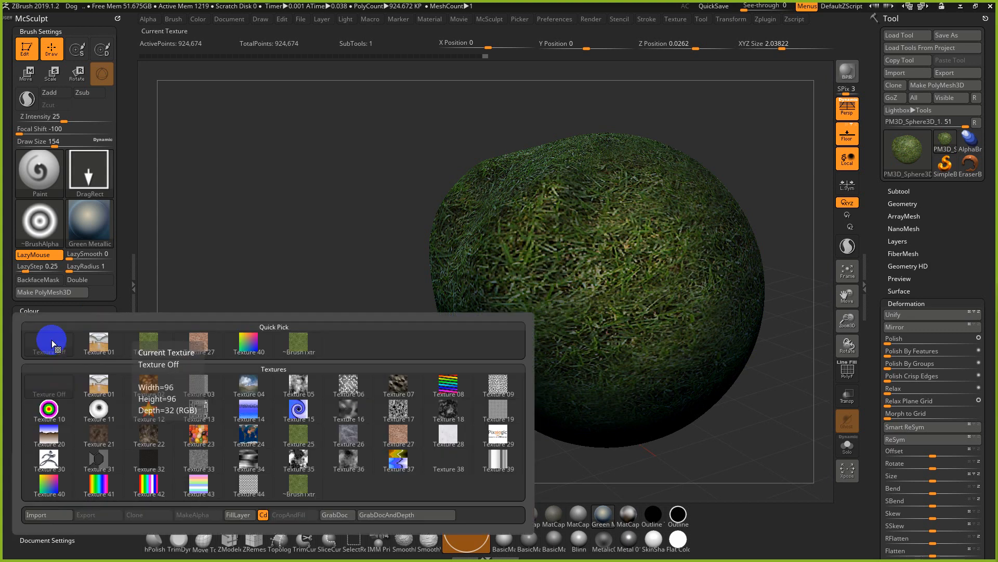
{"action": "left_click", "coordinate": [85, 385]}
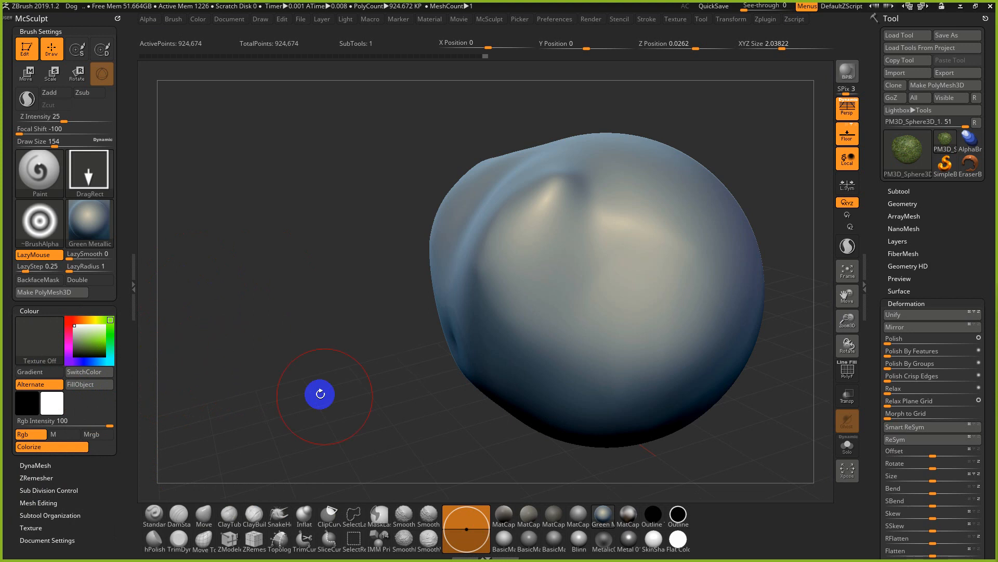
Turn off the Rgb channel, enable the M material channel, and reduce the Draw Size to 54
{"action": "left_click", "coordinate": [37, 440]}
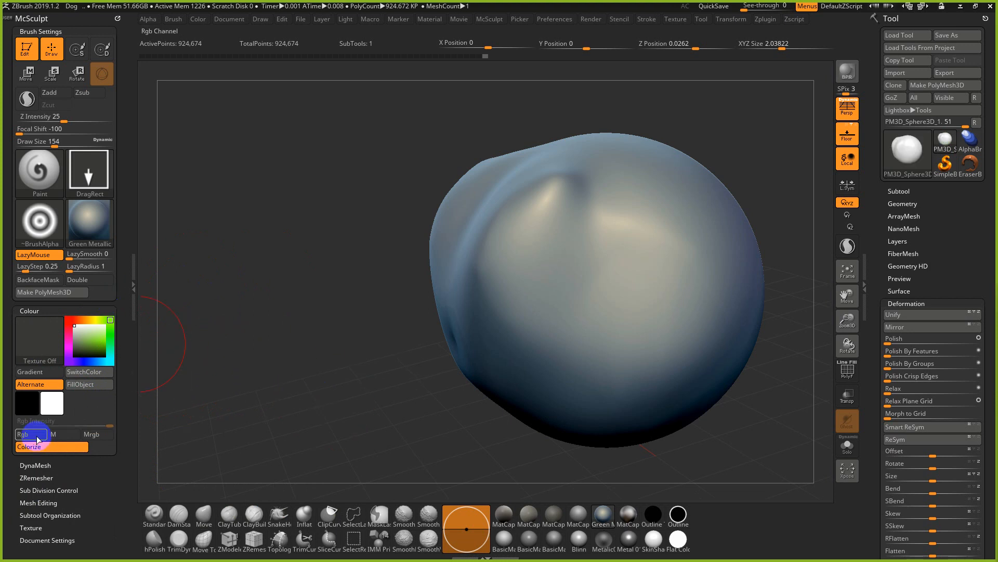
{"action": "left_click", "coordinate": [60, 435]}
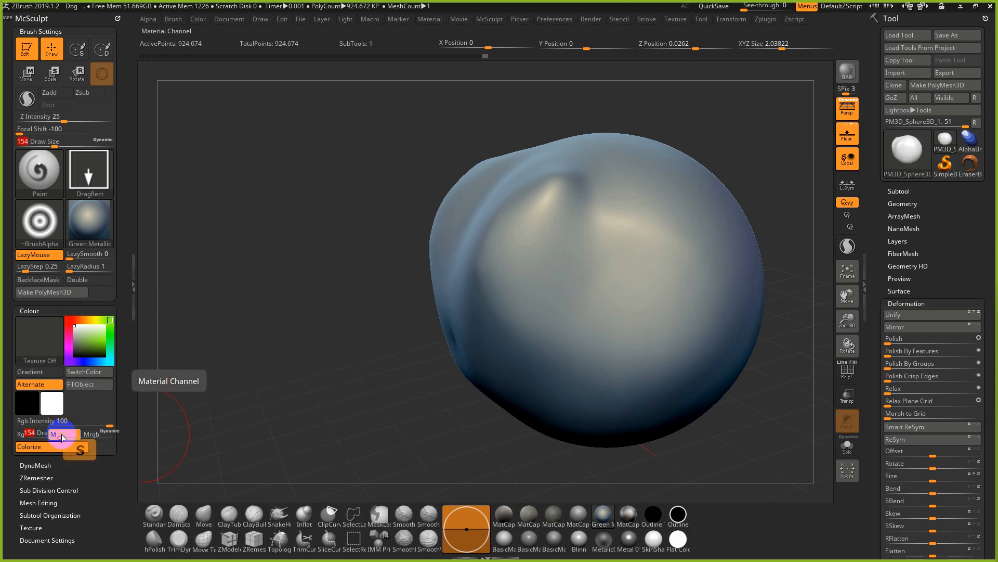
{"action": "key", "text": "s"}
{"action": "left_click_drag", "start_coordinate": [464, 306], "coordinate": [449, 307]}
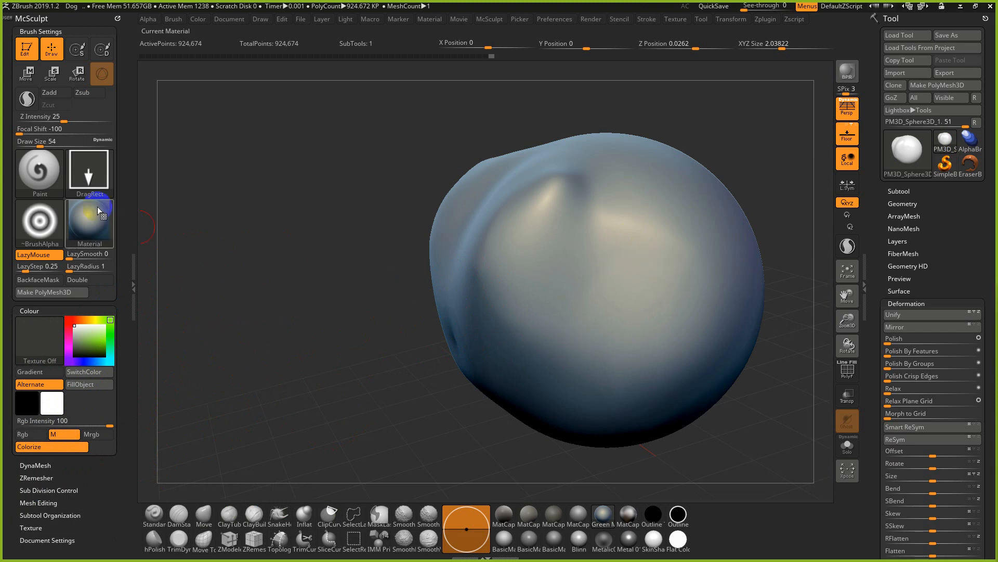
Paint round Green Metallic material patches on the head and switch the active material to MatCap Skeleton
{"action": "left_click_drag", "start_coordinate": [636, 279], "coordinate": [636, 279]}
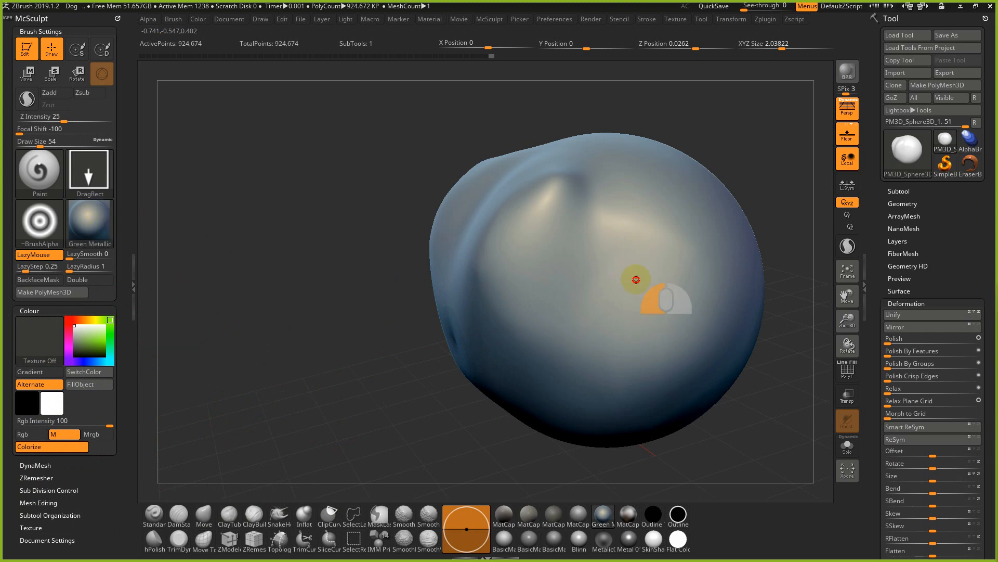
{"action": "left_click", "coordinate": [90, 221]}
{"action": "left_click", "coordinate": [356, 290]}
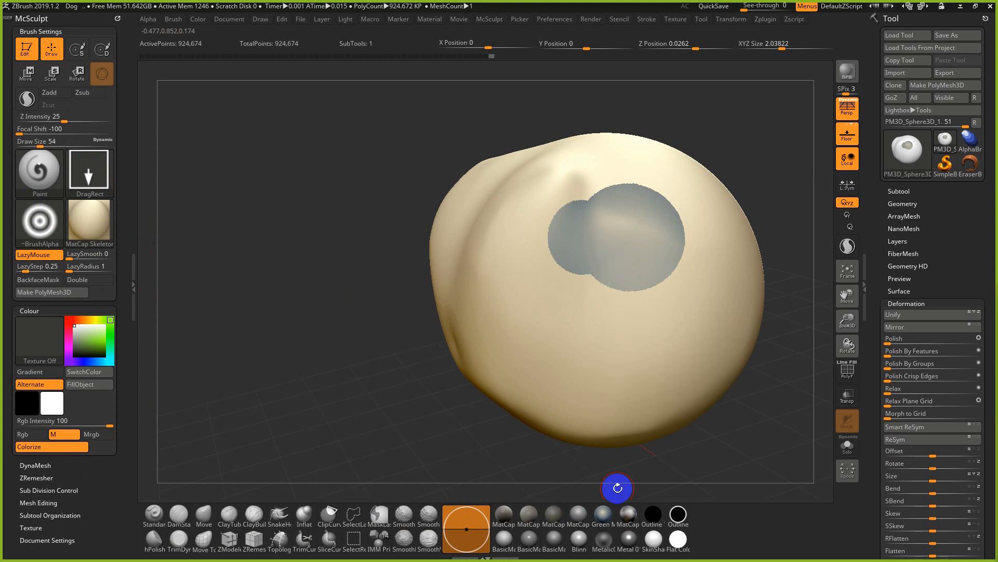
Fill the whole head with the Flat Color material to clear the painted material patches
{"action": "mouse_move", "coordinate": [680, 545]}
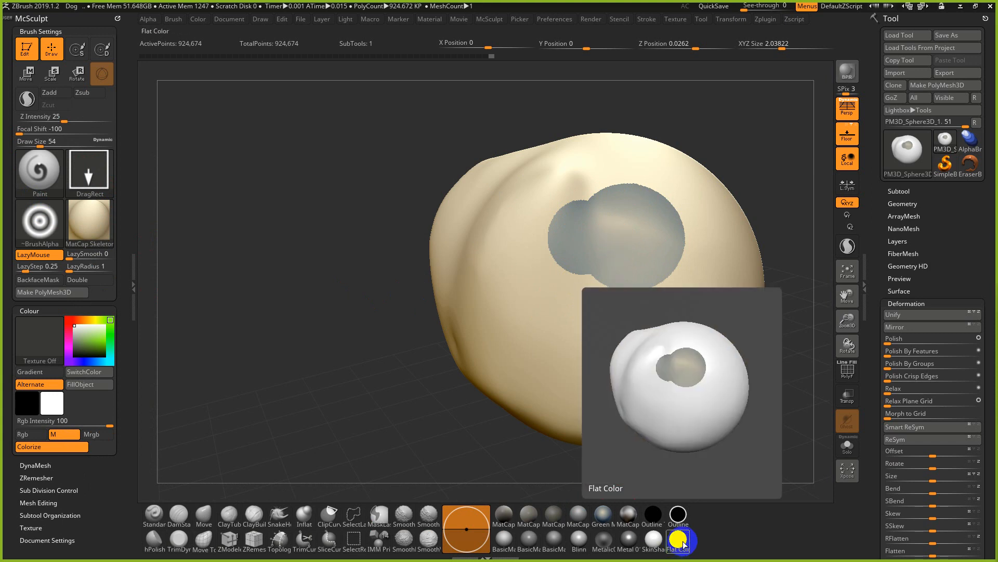
{"action": "left_click", "coordinate": [680, 542]}
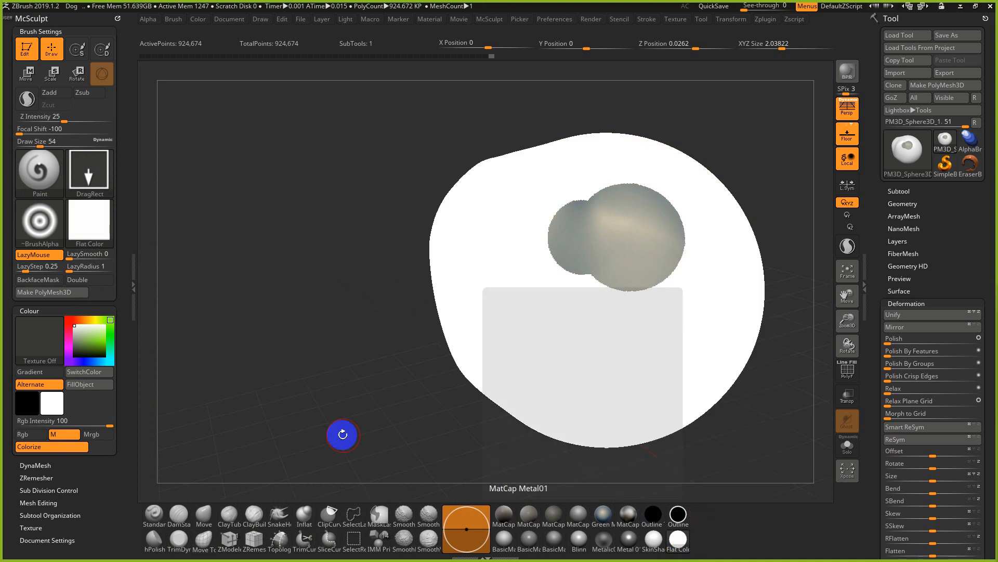
{"action": "left_click", "coordinate": [99, 391]}
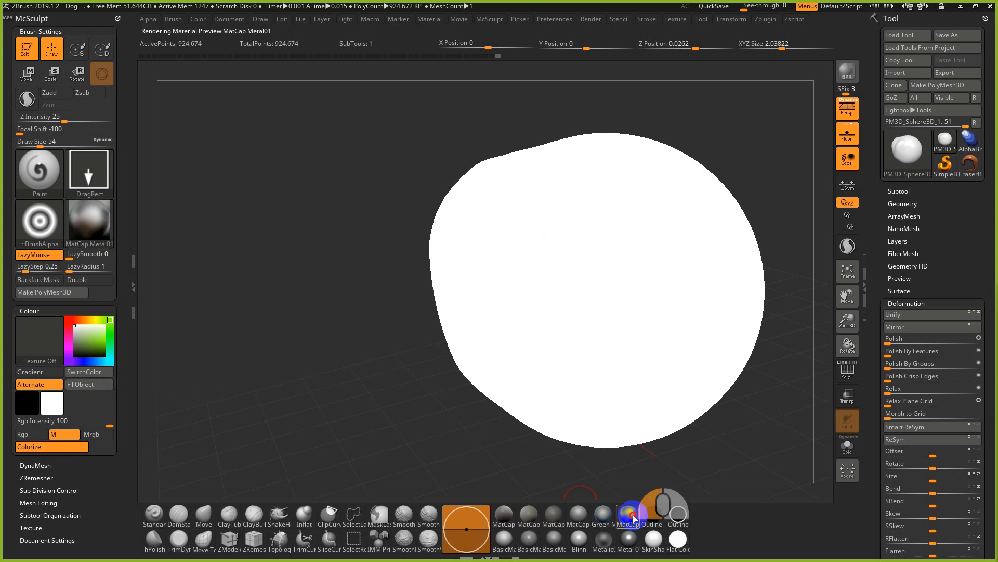
Preview different materials on the head, including Green Metallic, BasicMaterial2, Metal 01, Flat Color and SkinShade4
{"action": "left_click", "coordinate": [599, 515]}
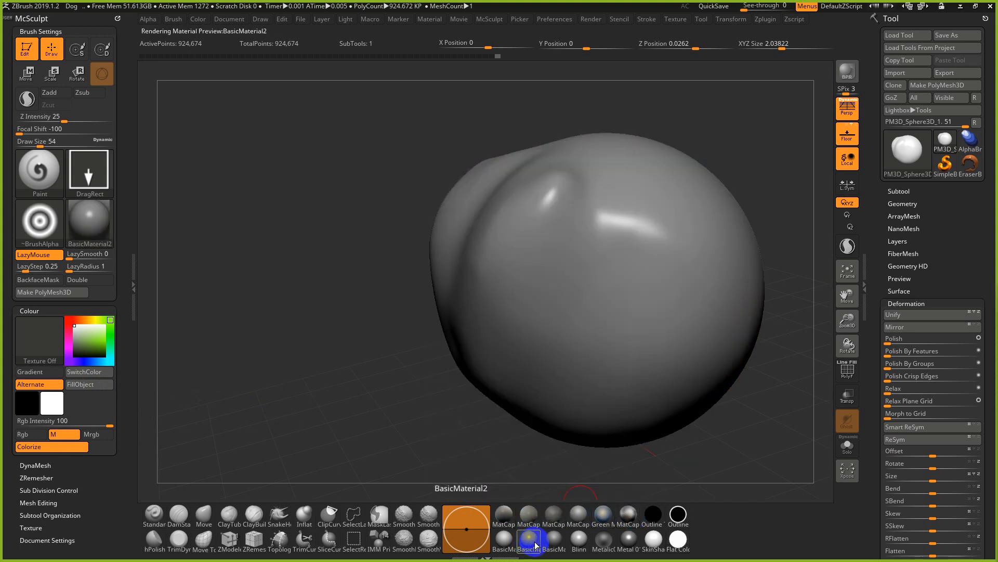
{"action": "left_click", "coordinate": [603, 538]}
{"action": "left_click", "coordinate": [628, 538]}
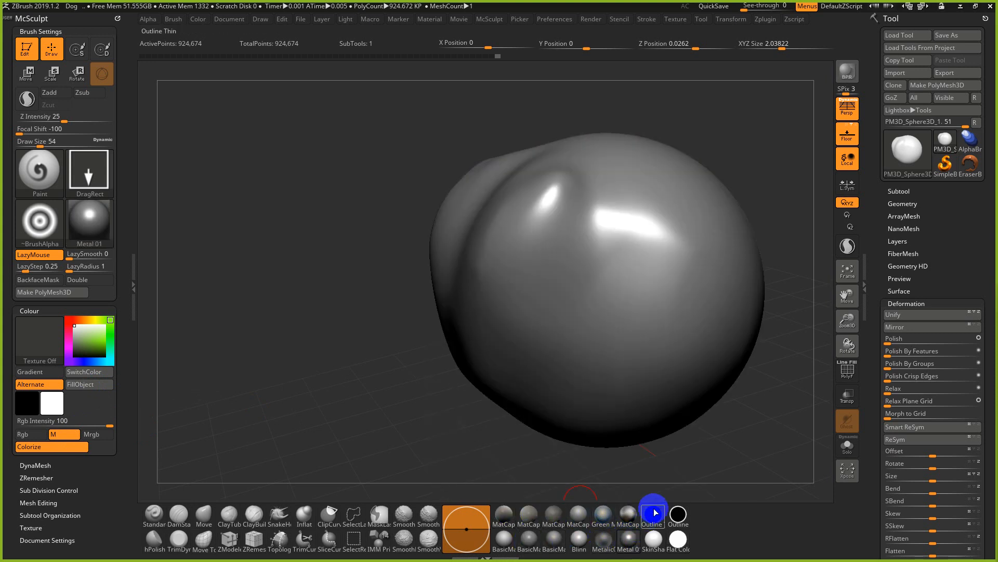
{"action": "left_click", "coordinate": [621, 518]}
{"action": "left_click", "coordinate": [602, 517]}
{"action": "left_click", "coordinate": [653, 542]}
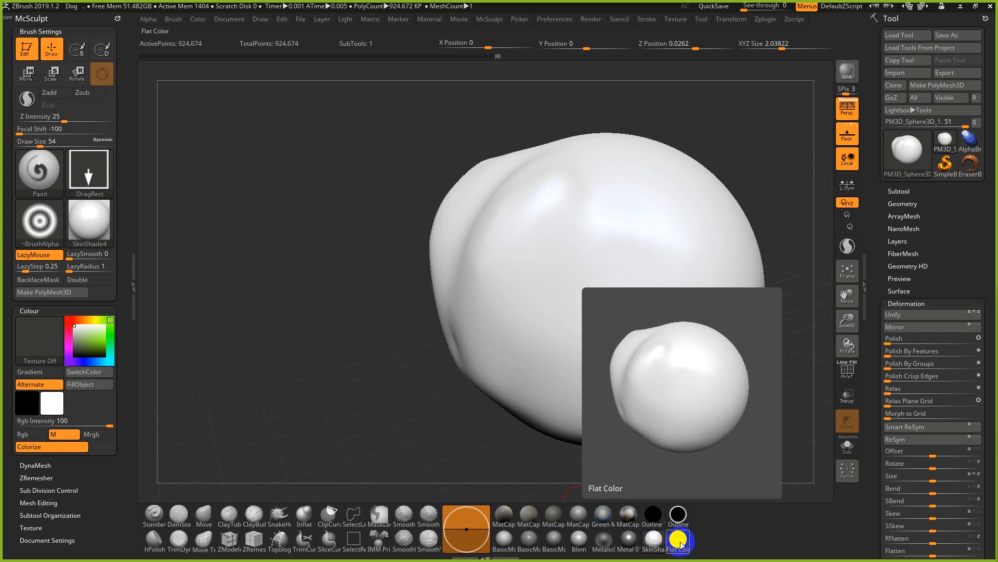
{"action": "left_click", "coordinate": [653, 541]}
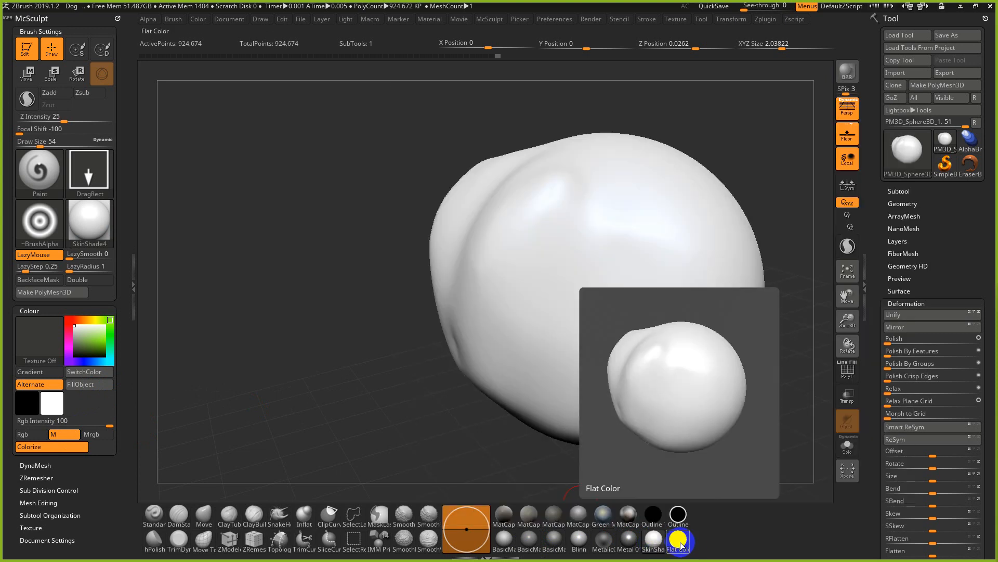
{"action": "left_click", "coordinate": [679, 541]}
{"action": "left_click", "coordinate": [651, 542]}
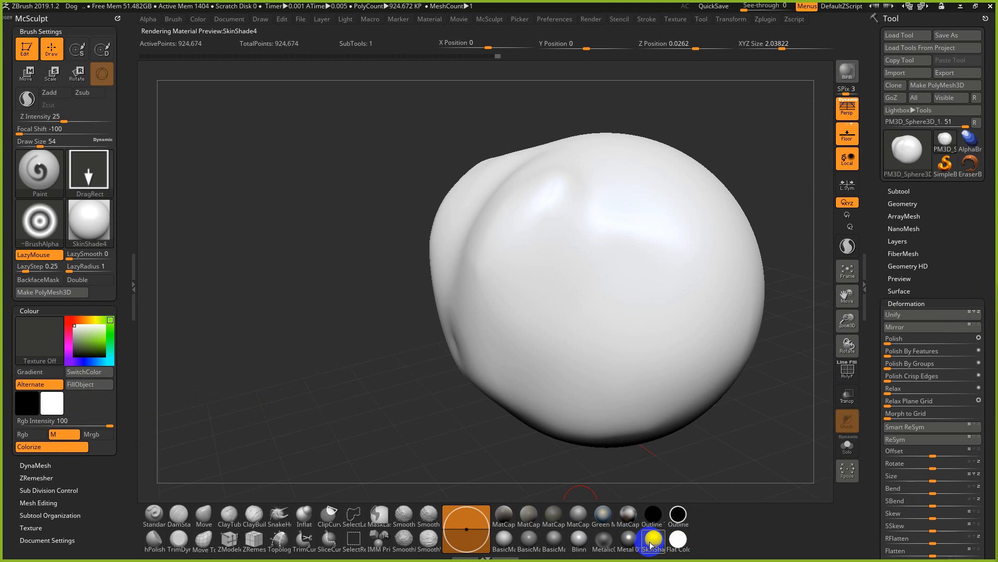
Compare MatCap GreenRoma, Green Metallic, MatCap Metal01 and the basic materials on the head, and settle on MatCap GreenClay
{"action": "left_click", "coordinate": [537, 518]}
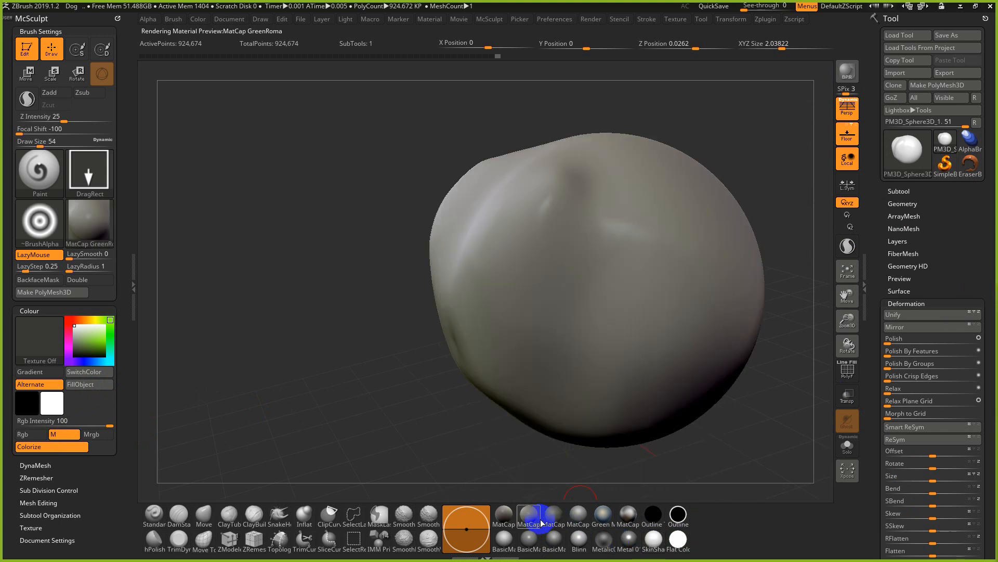
{"action": "left_click", "coordinate": [504, 518]}
{"action": "left_click", "coordinate": [559, 519]}
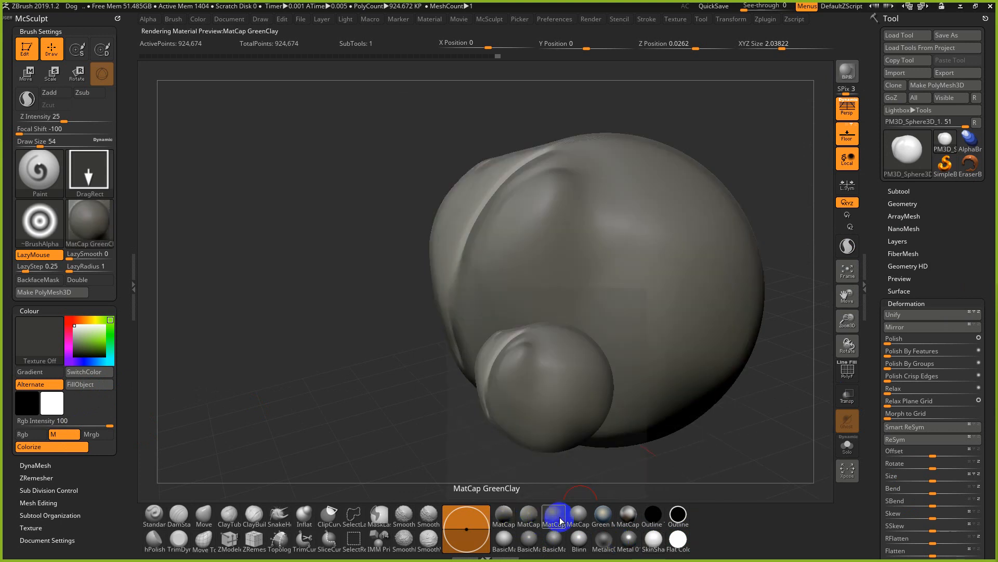
{"action": "left_click", "coordinate": [603, 518]}
{"action": "left_click", "coordinate": [627, 517]}
{"action": "left_click", "coordinate": [578, 540]}
{"action": "left_click", "coordinate": [524, 542]}
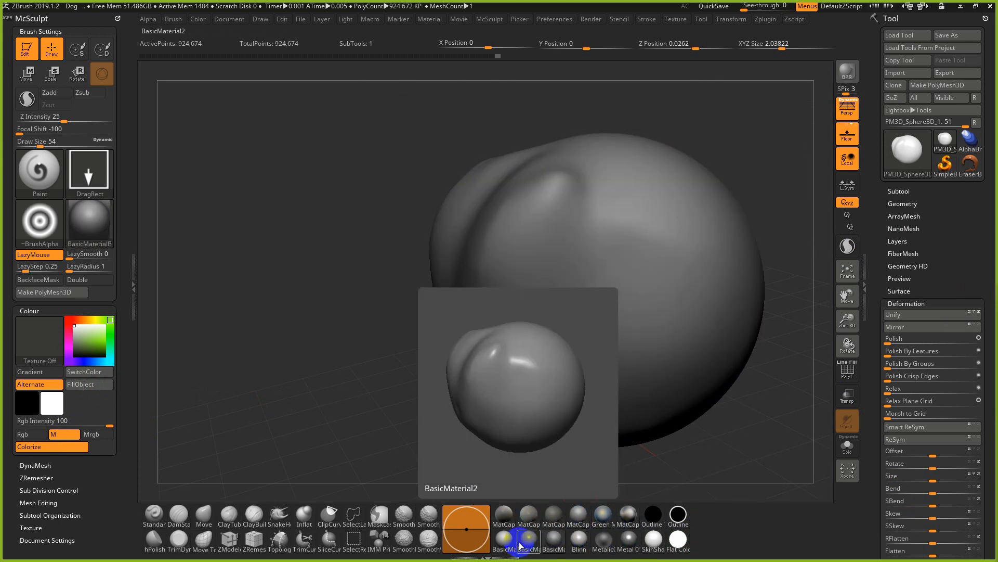
{"action": "left_click", "coordinate": [502, 517]}
{"action": "left_click", "coordinate": [531, 516]}
{"action": "left_click", "coordinate": [556, 518]}
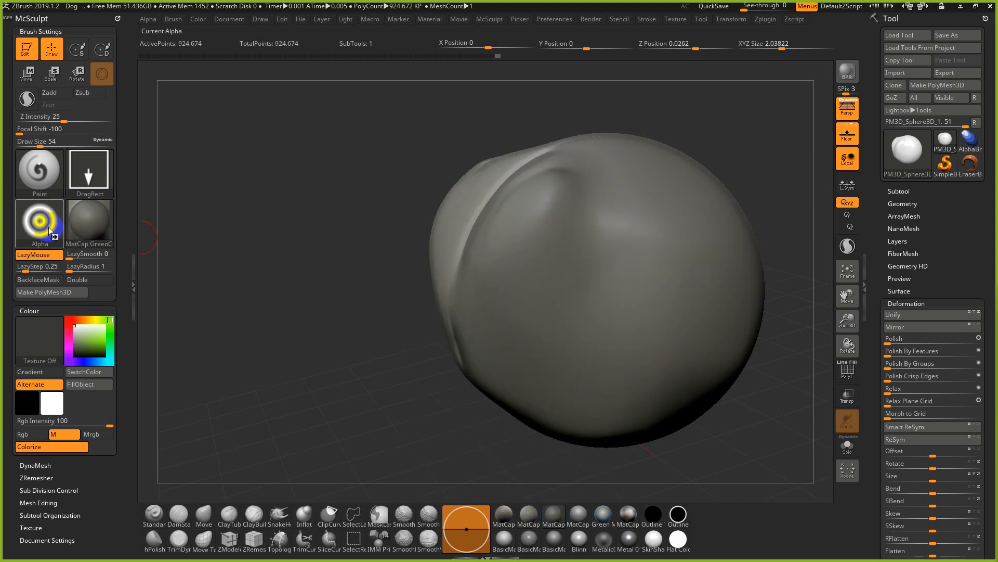
Switch to the Standard brush and enable the Mrgb channel together with Zadd
{"action": "left_click", "coordinate": [39, 172]}
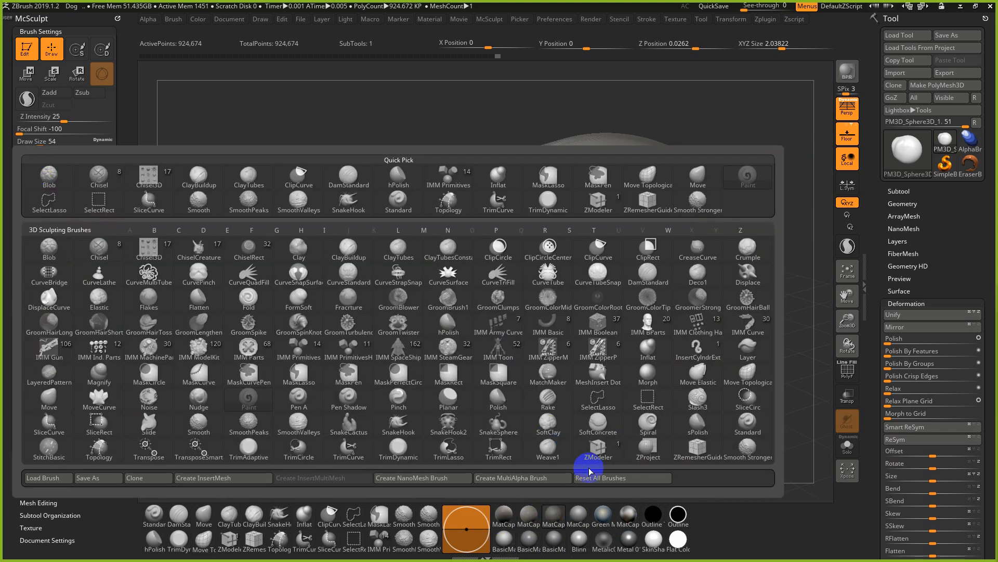
{"action": "left_click", "coordinate": [483, 383]}
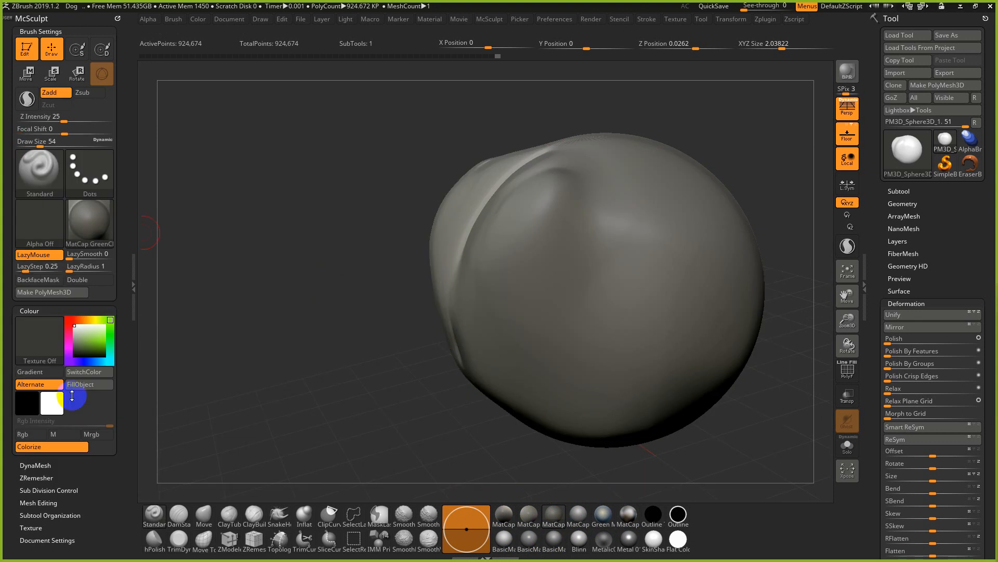
{"action": "left_click", "coordinate": [95, 435]}
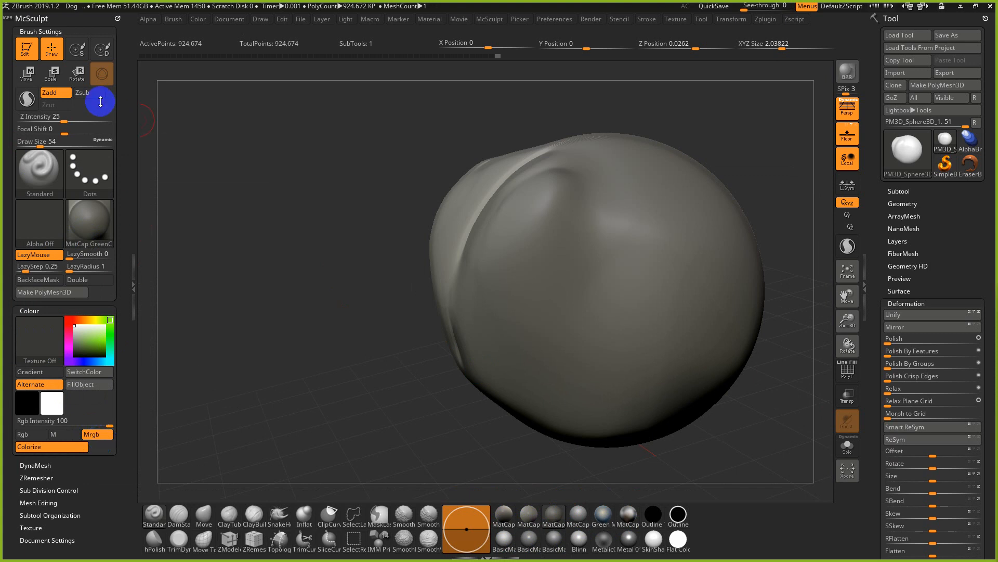
{"action": "left_click", "coordinate": [54, 96]}
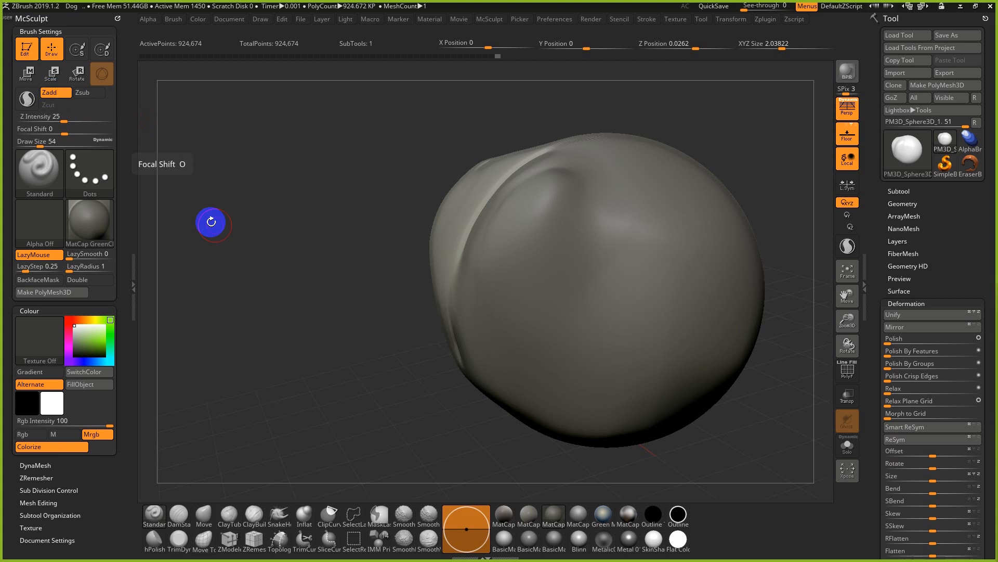
Select the Paint brush, test it on the head with the Rgb channel on, and undo the test stroke
{"action": "key", "text": "b"}
{"action": "key", "text": "p"}
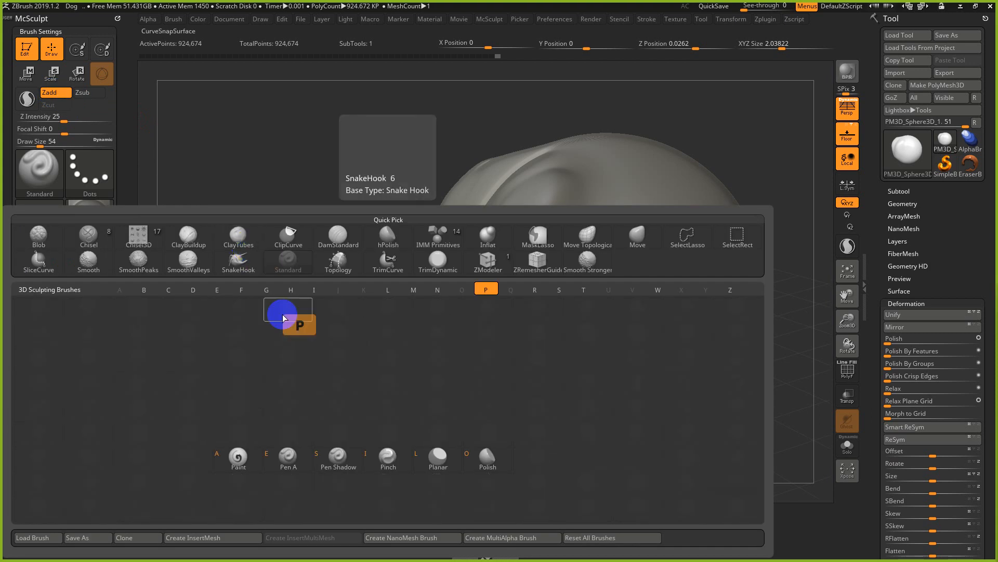
{"action": "left_click", "coordinate": [229, 460]}
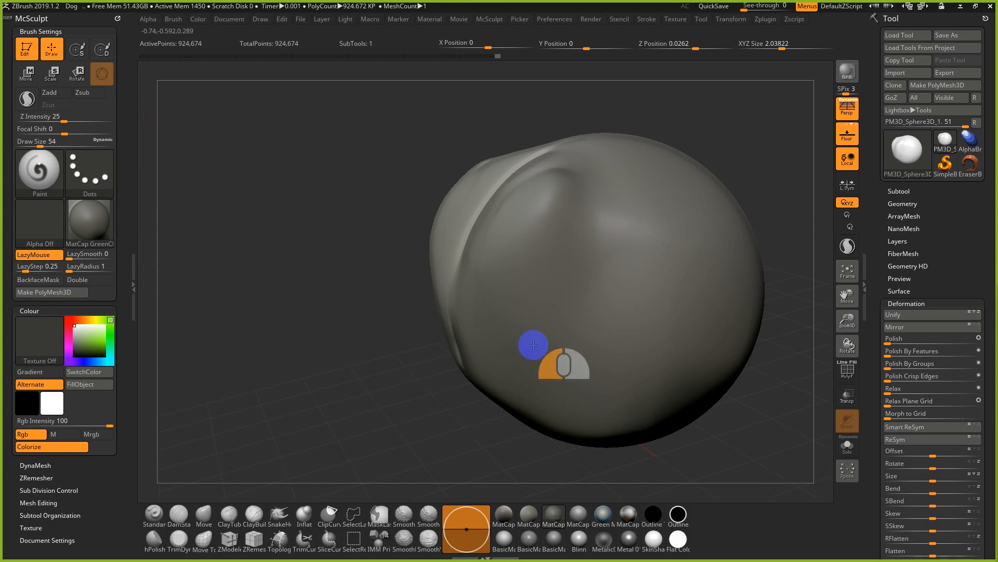
{"action": "key", "text": "ctrl+z"}
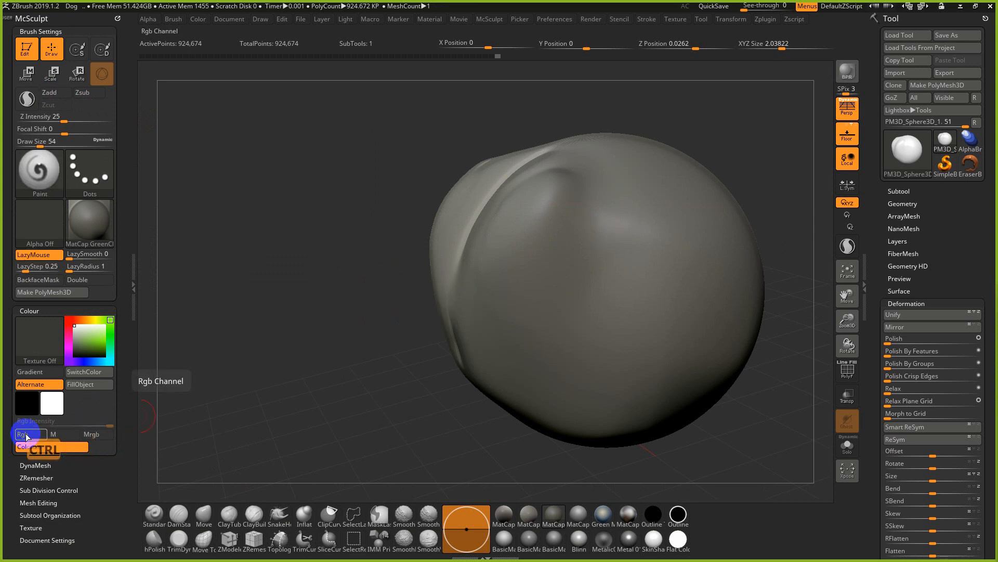